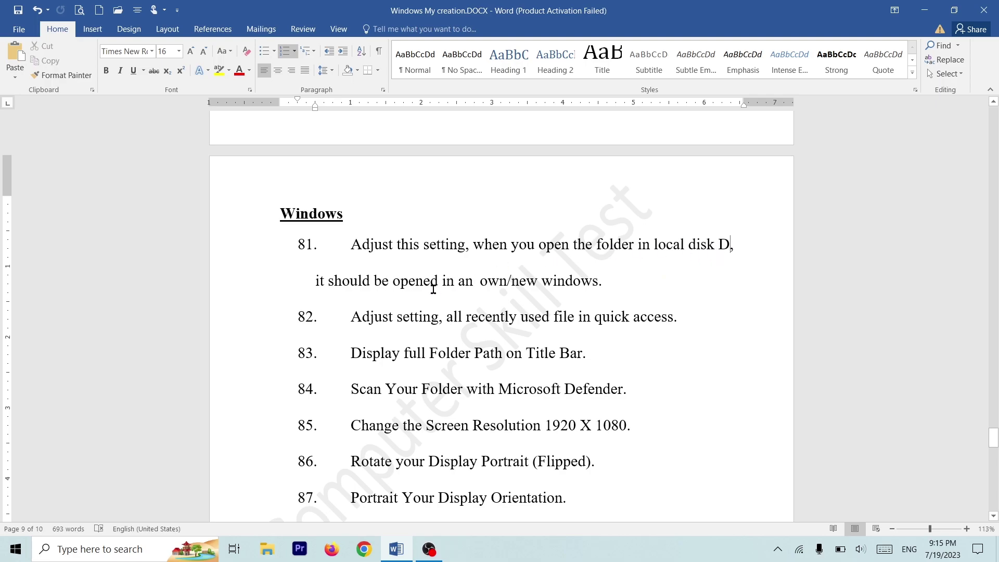
Minimize Word and open the Ramesh desktop folder in a restored window
left_click_drag(396, 286, 651, 292)
left_click(500, 283)
left_click(652, 292)
left_click(924, 10)
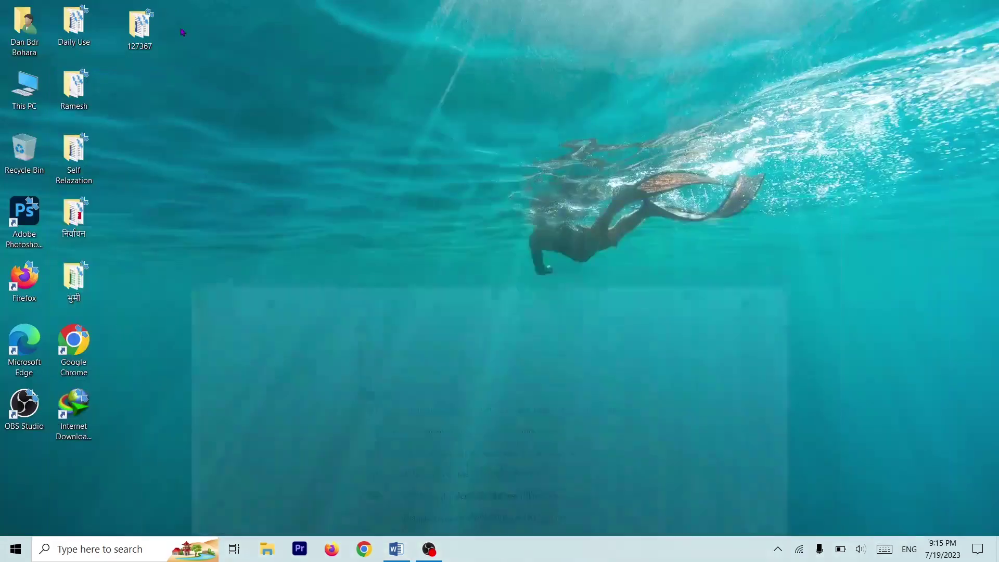
double_click(80, 81)
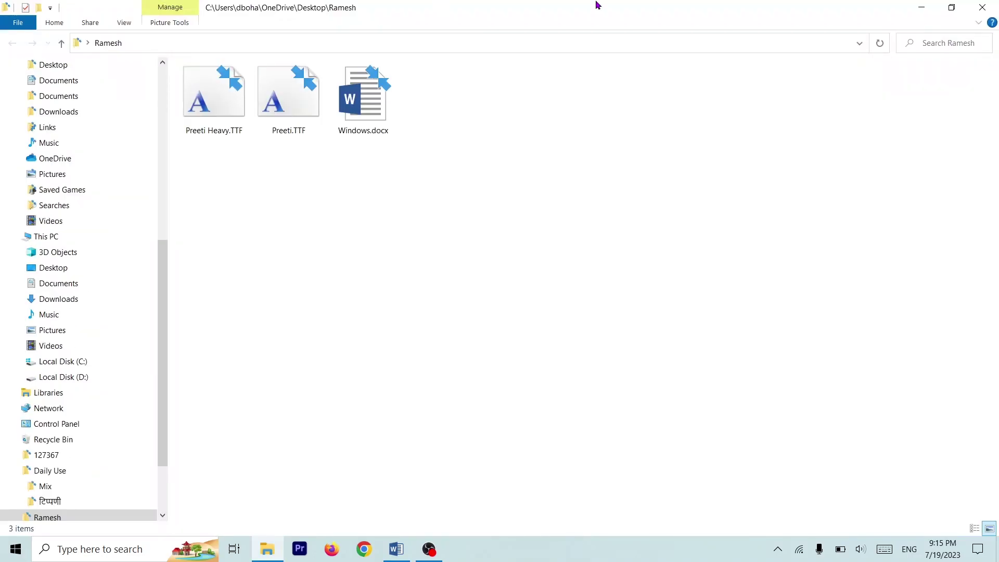
double_click(598, 4)
Open the 127367 folder in its own window and move it lower right
left_click(142, 27)
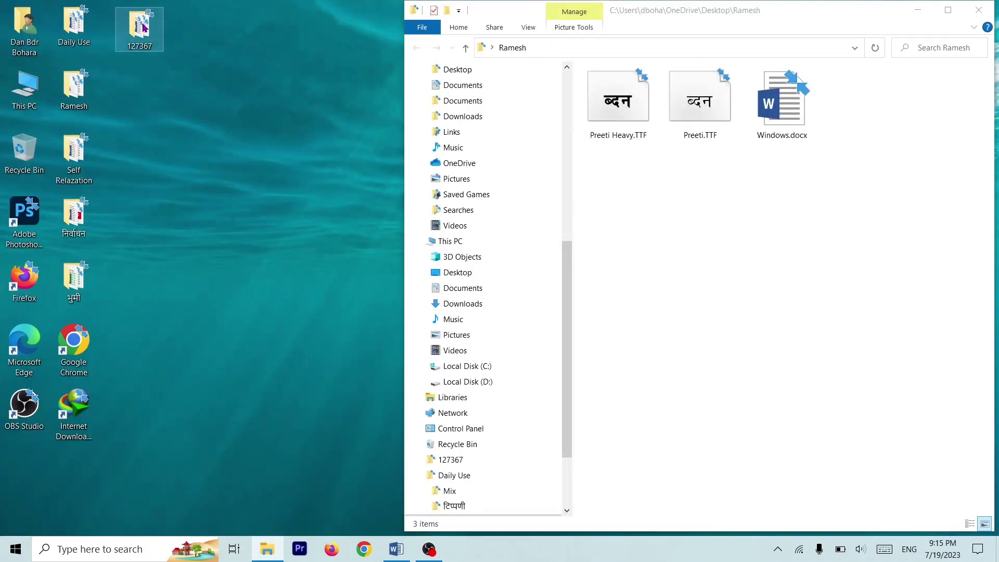
double_click(144, 27)
double_click(647, 10)
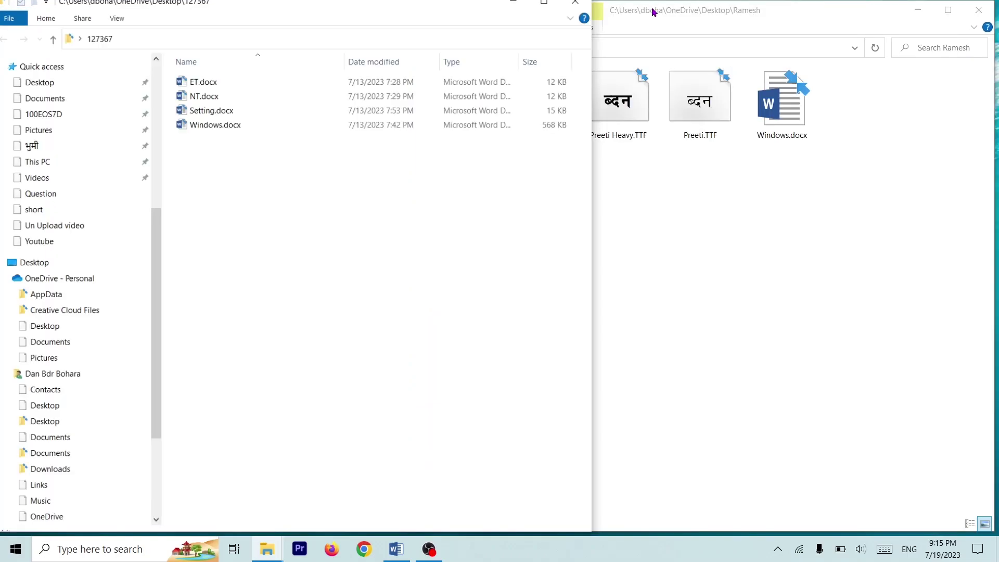
left_click(728, 22)
left_click(347, 9)
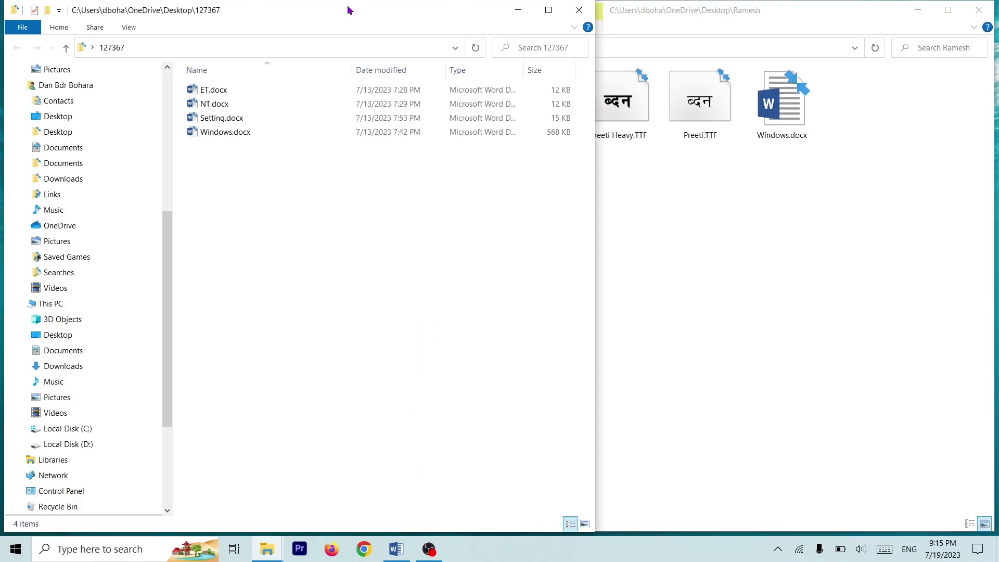
left_click_drag(316, 12, 492, 95)
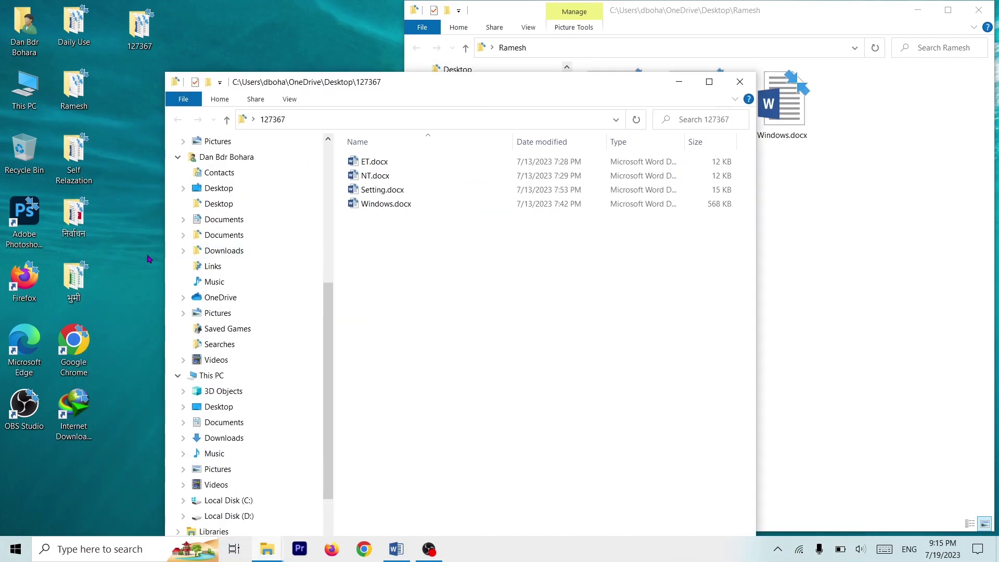
Open the निर्वाचन folder, then close all the folder windows
left_click(74, 218)
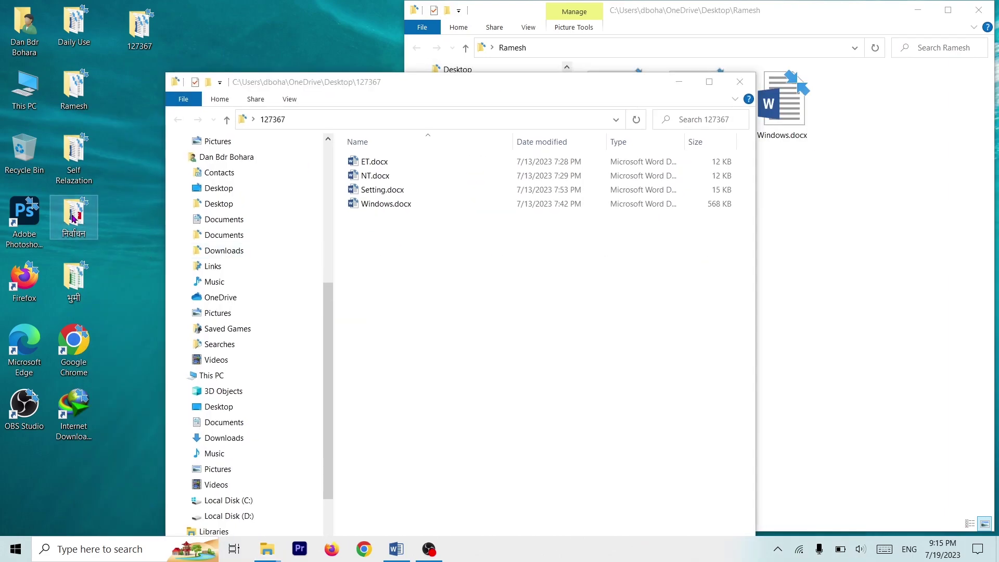
double_click(74, 218)
left_click_drag(483, 16, 428, 154)
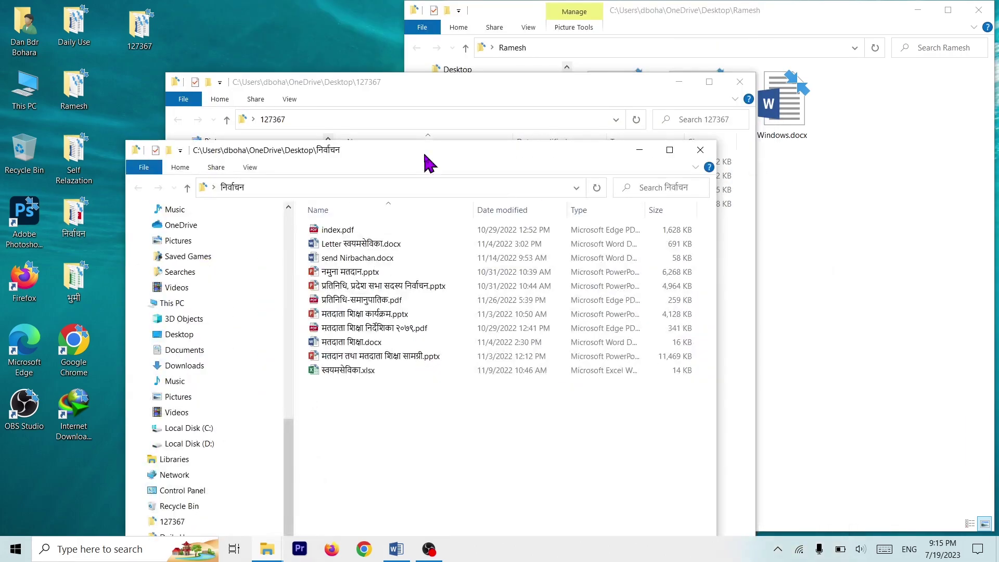
left_click(702, 147)
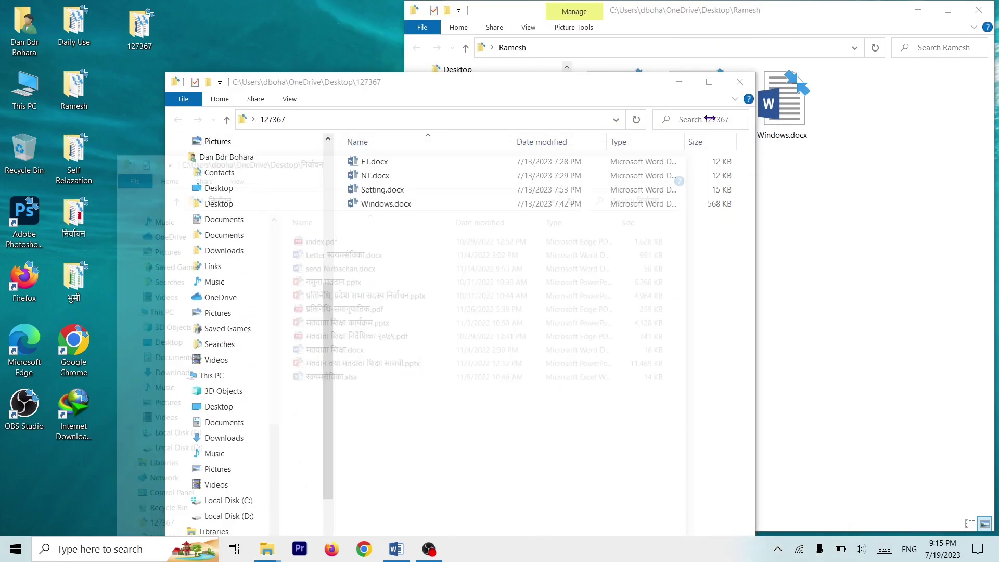
key("alt+F4")
key("alt+F4")
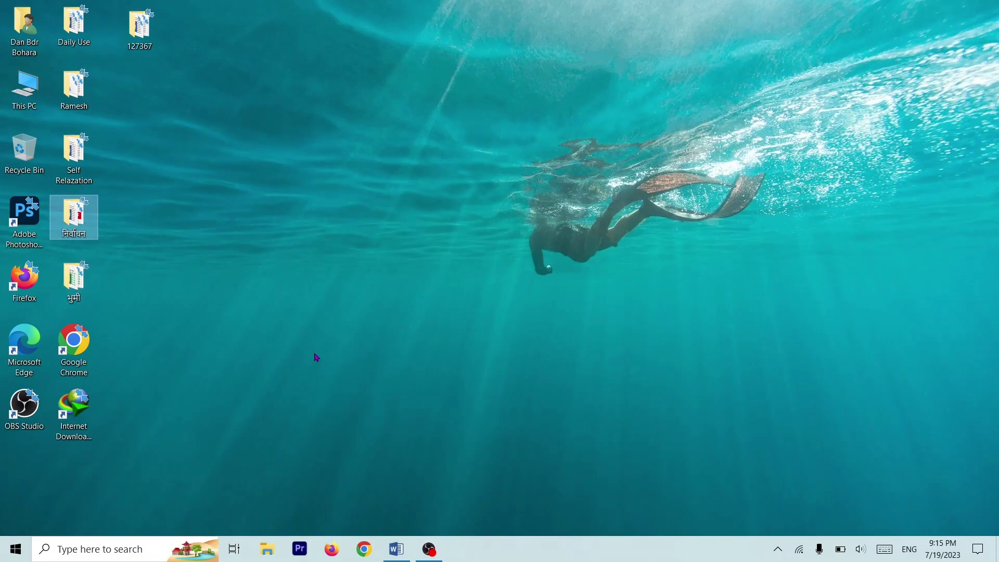
left_click(19, 104)
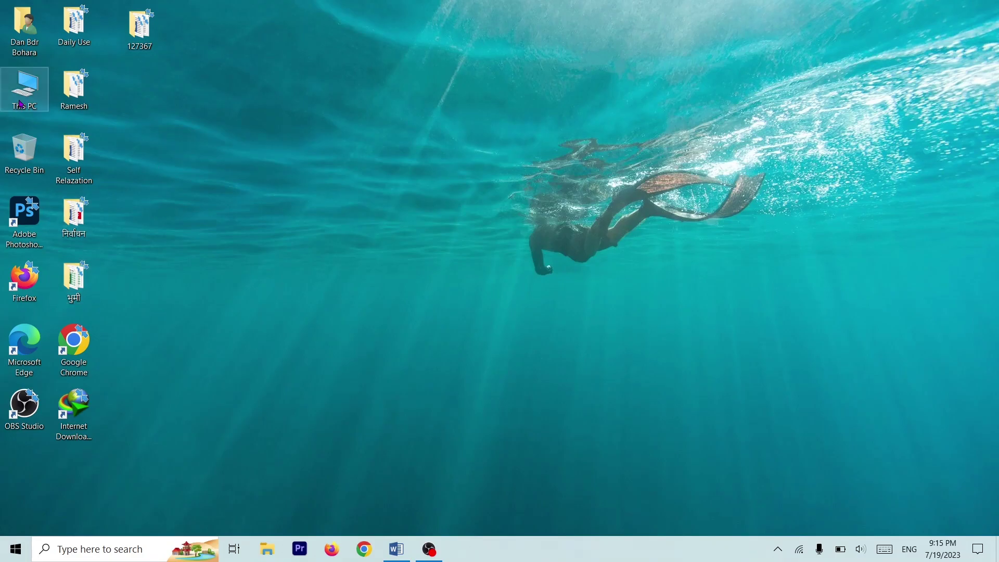
double_click(19, 104)
double_click(719, 10)
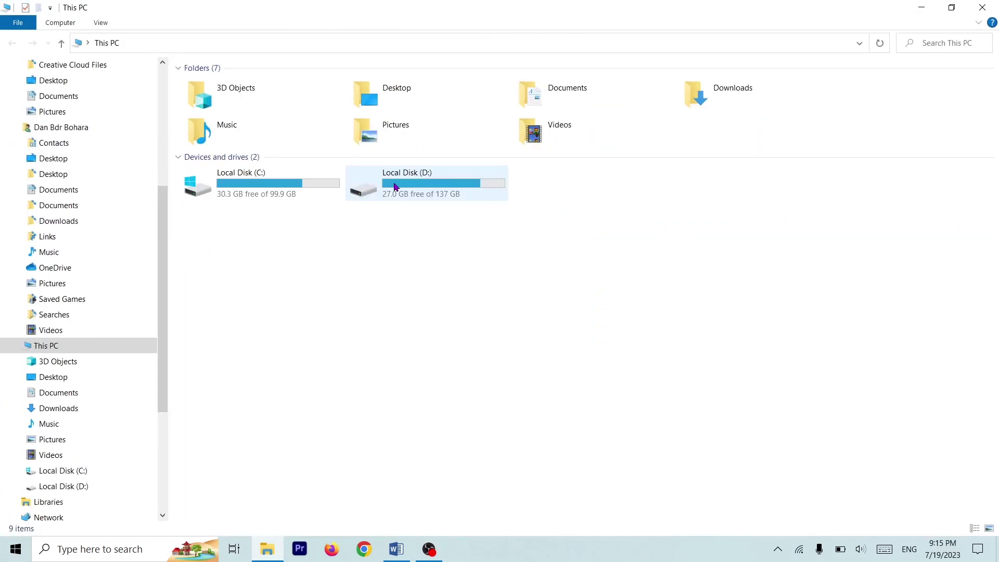
double_click(464, 193)
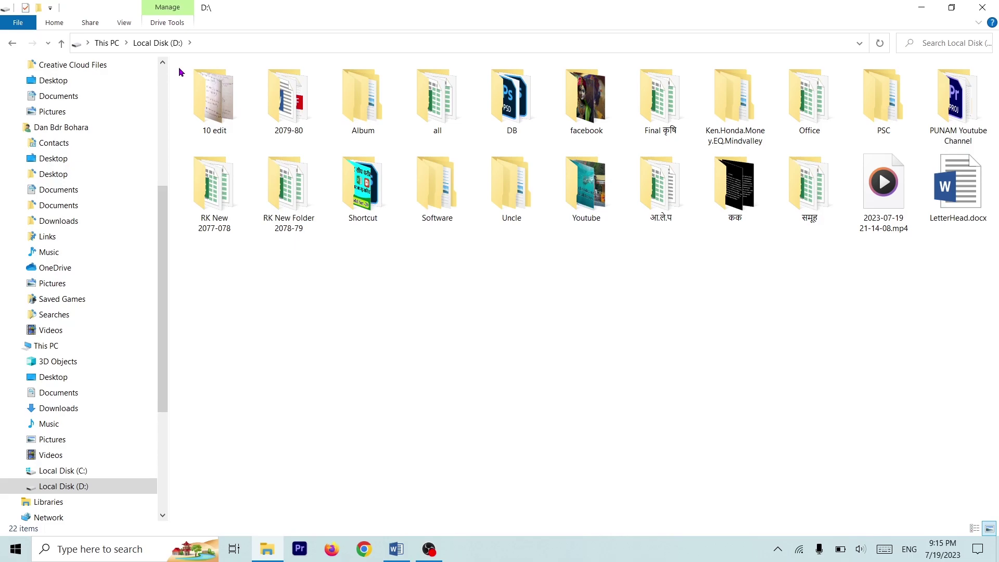
double_click(375, 112)
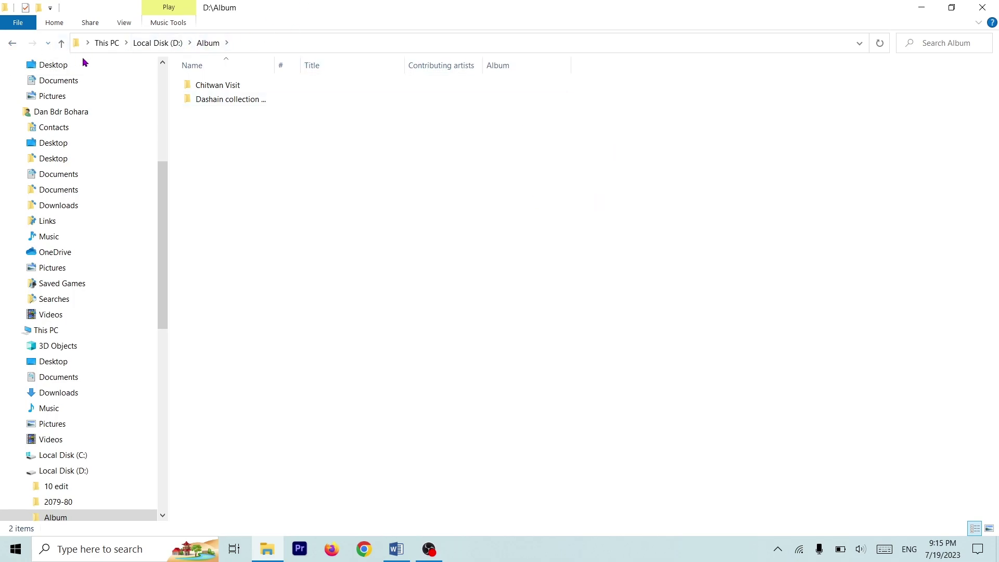
left_click(160, 44)
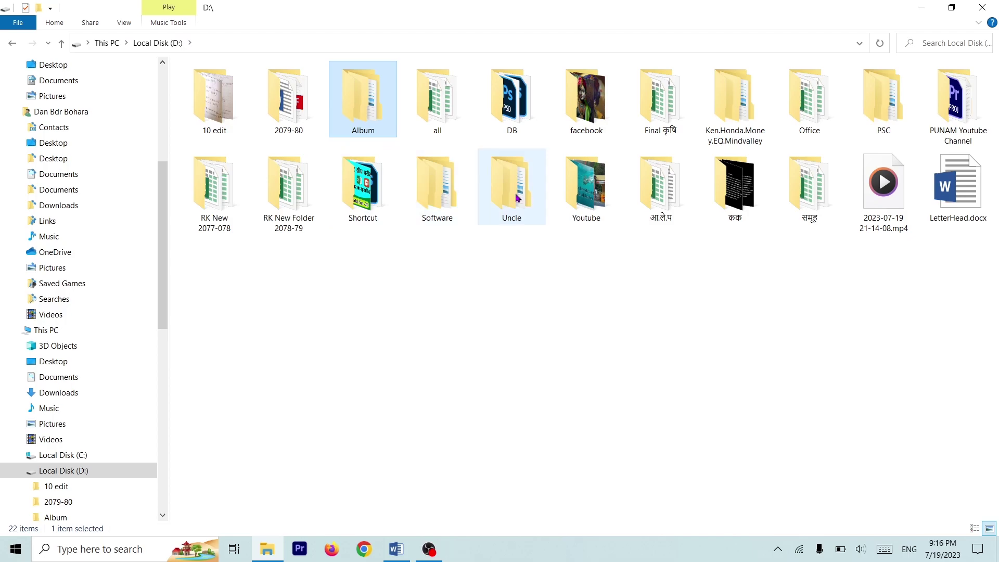
double_click(518, 198)
left_click(166, 43)
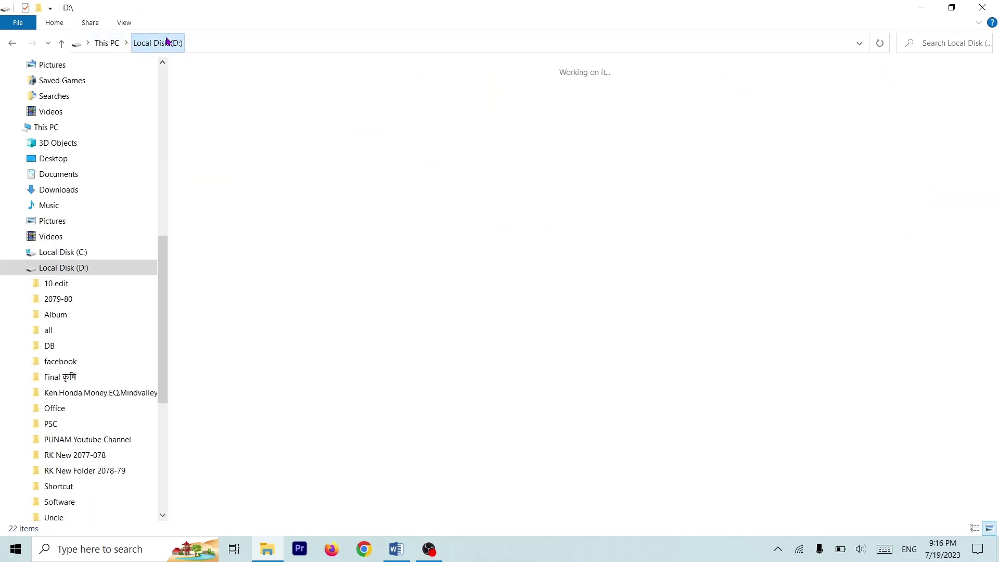
double_click(437, 98)
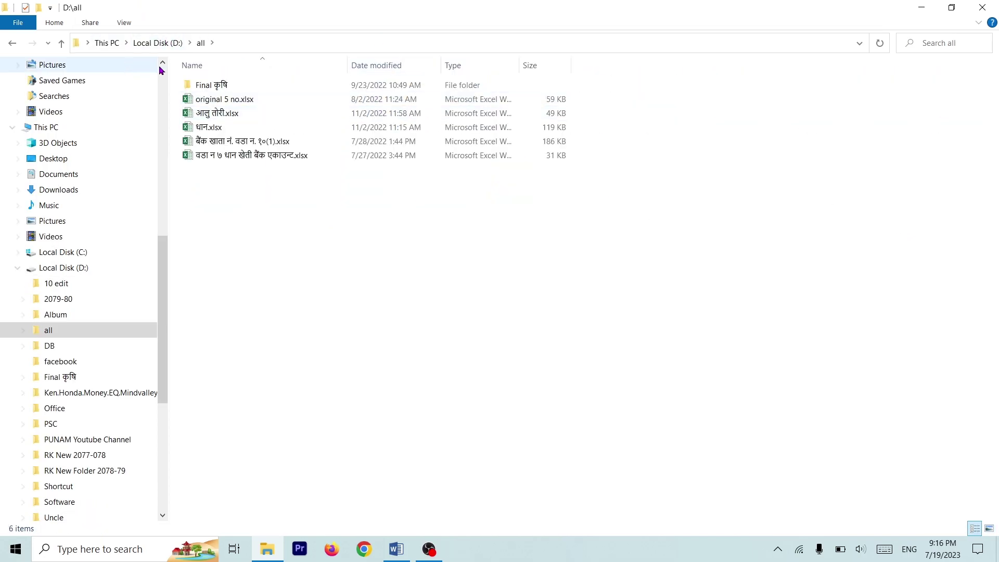
left_click(152, 43)
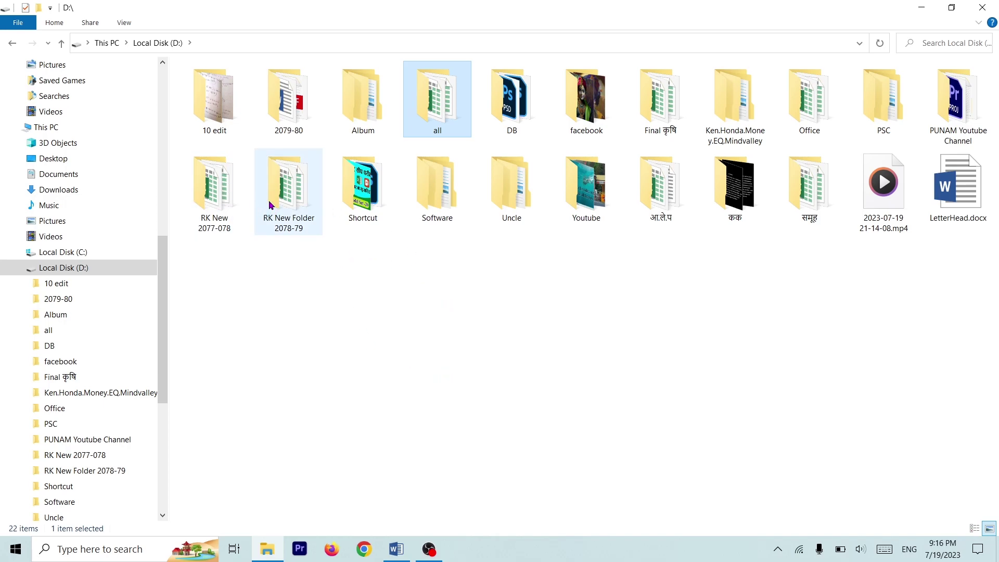
left_click(374, 396)
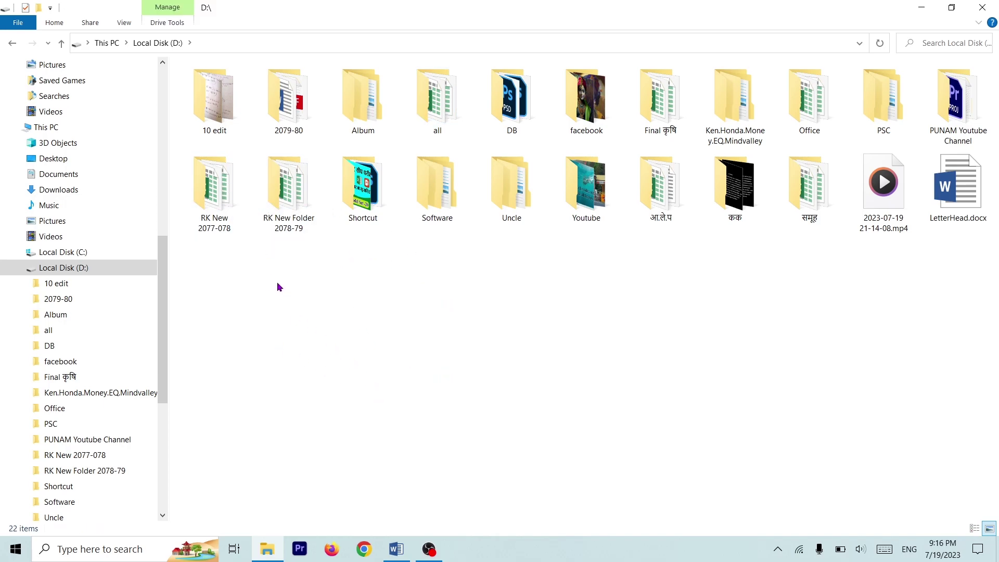
left_click(134, 27)
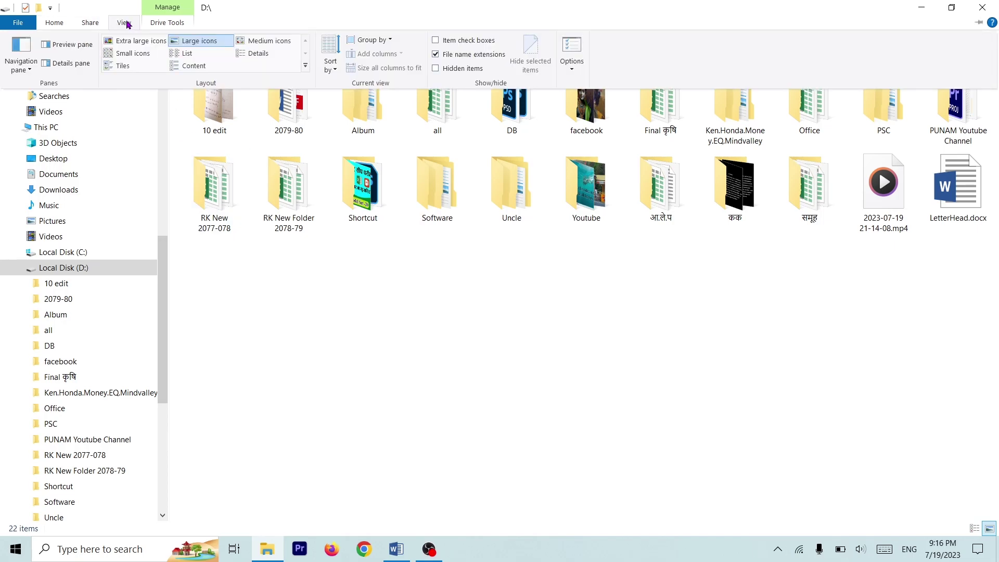
left_click(279, 297)
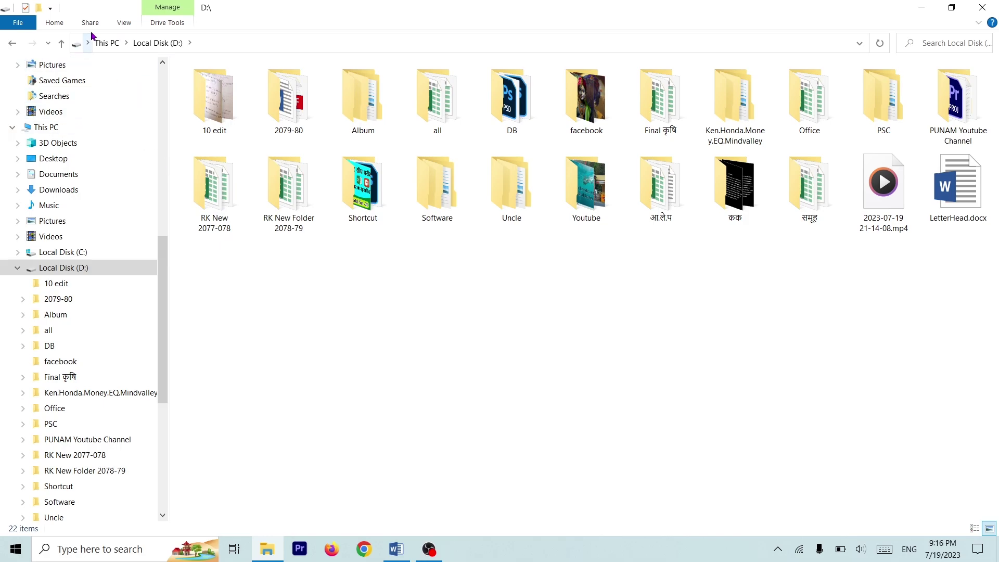
key("super+d")
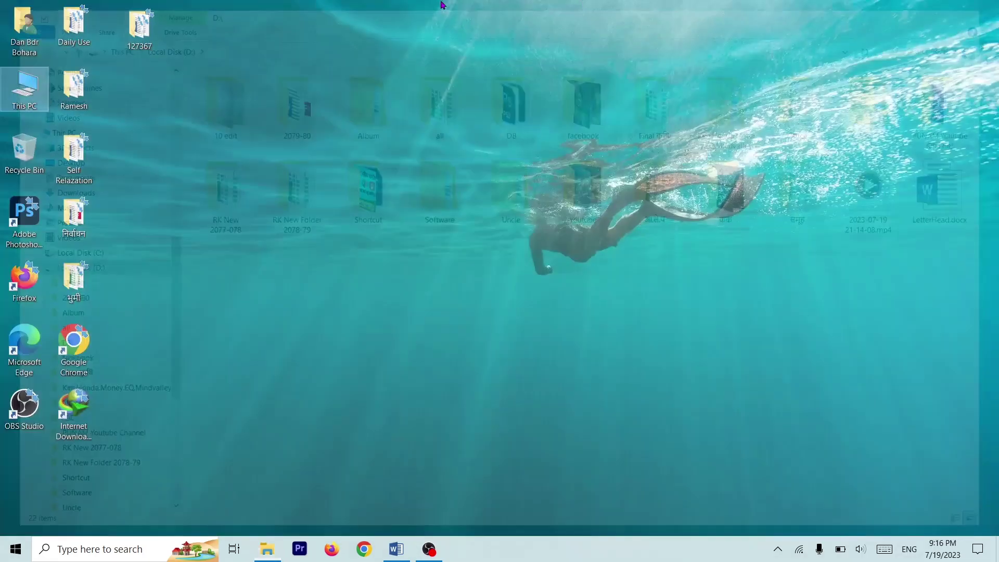
Open Folder Options from This PC's View settings and move the dialog right
double_click(25, 103)
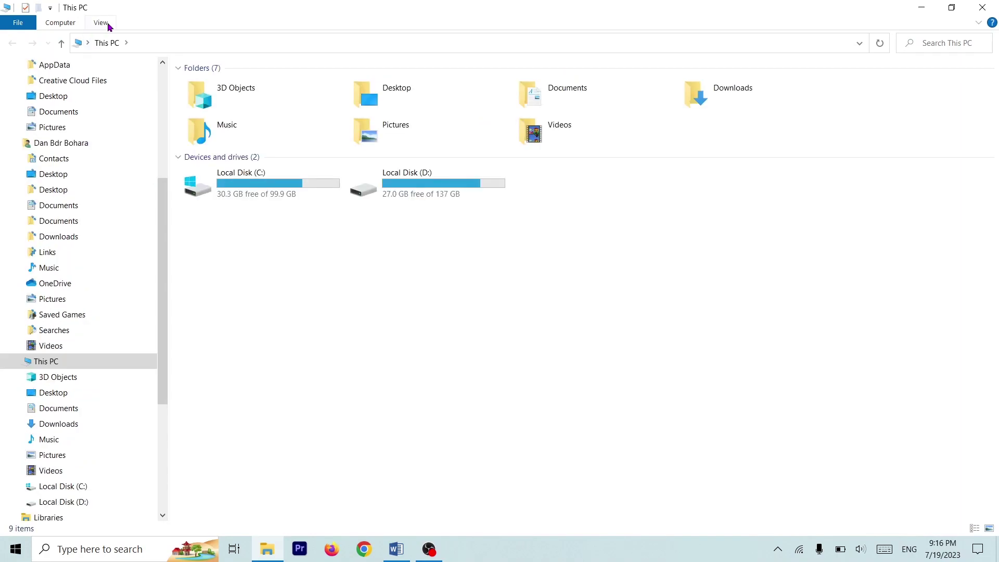
left_click(107, 23)
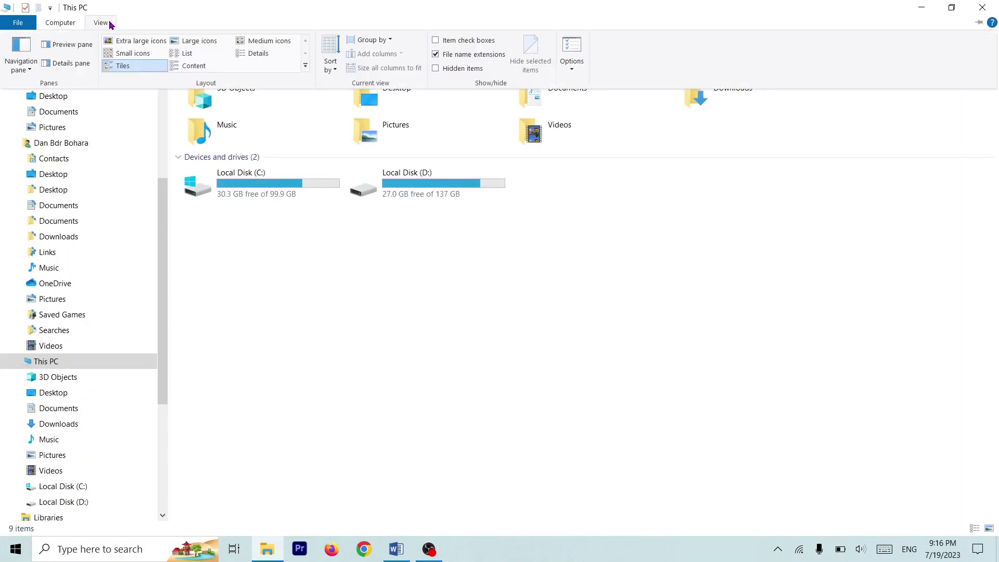
left_click(574, 71)
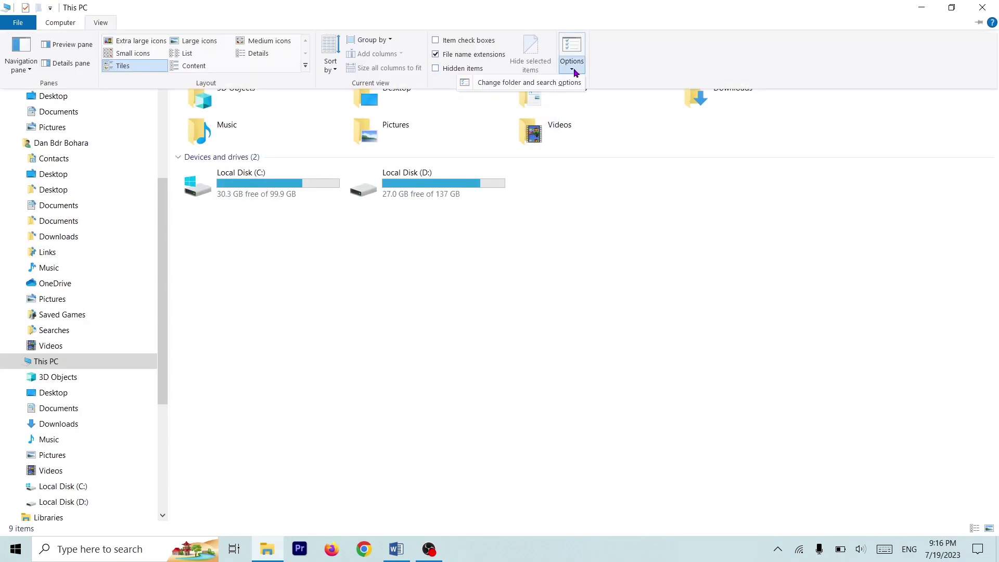
left_click(535, 89)
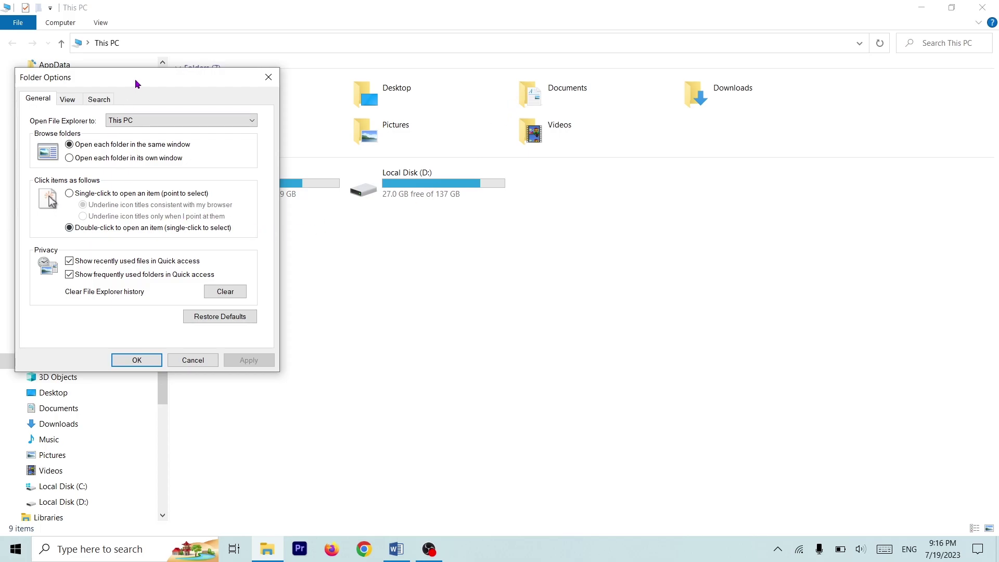
left_click_drag(135, 83, 648, 88)
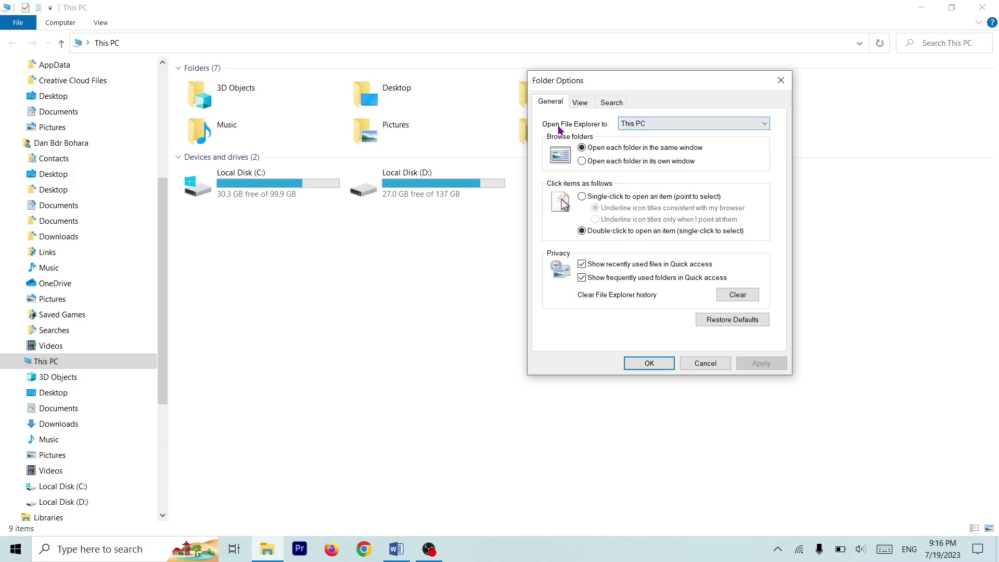
Keep This PC as the start location, choose 'Open each folder in its own window', and apply
left_click(674, 125)
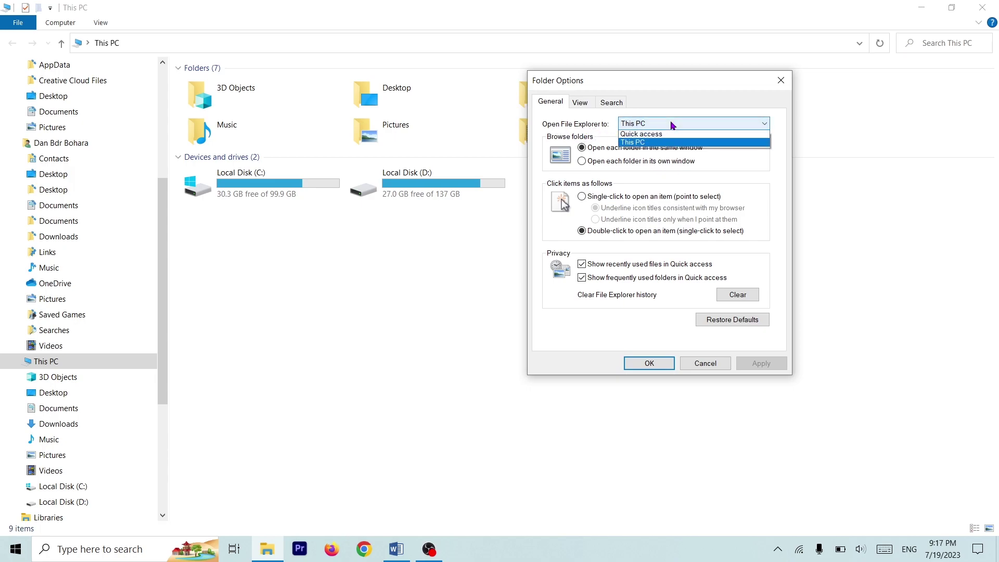
left_click(650, 144)
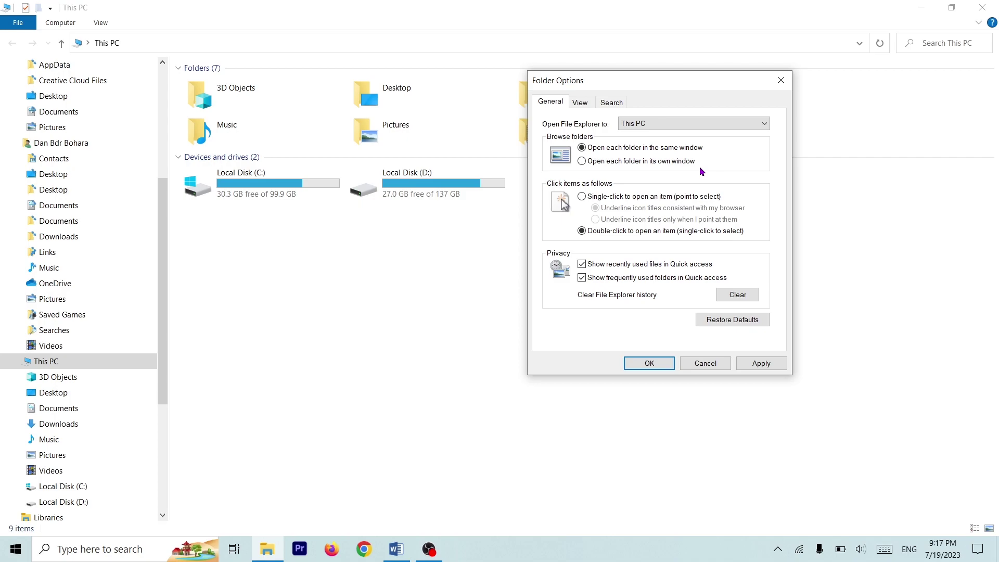
left_click(659, 163)
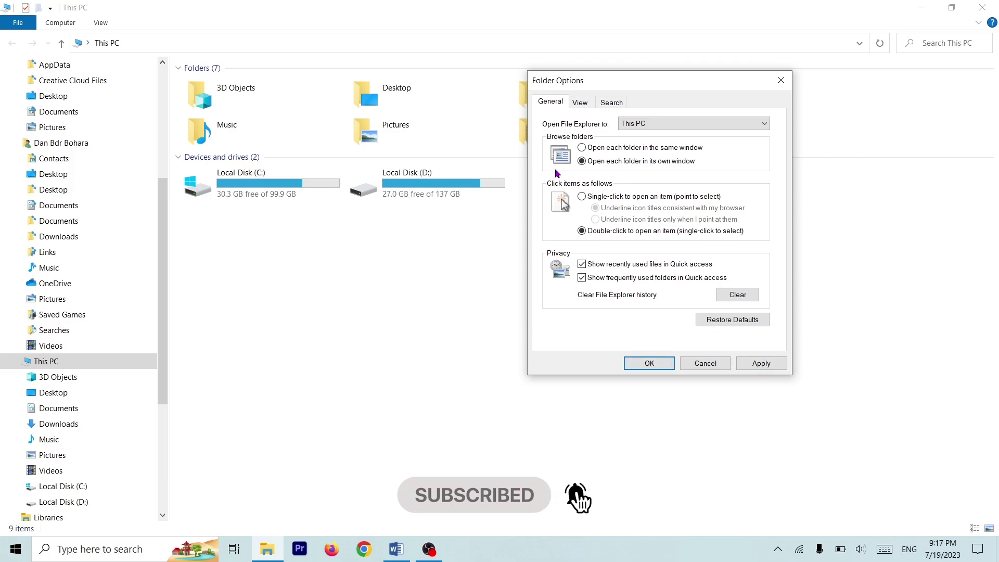
key("alt")
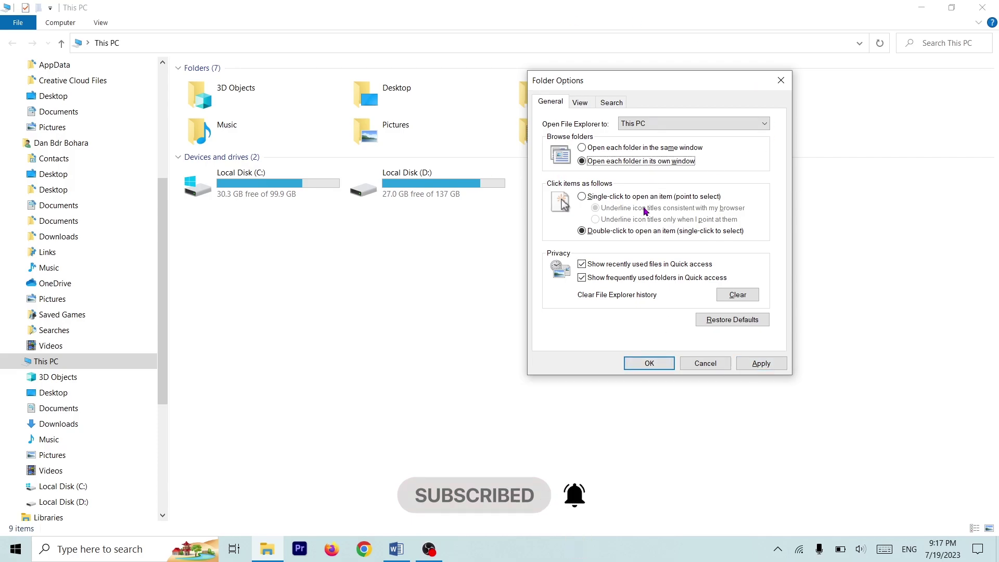
left_click(760, 363)
left_click(651, 363)
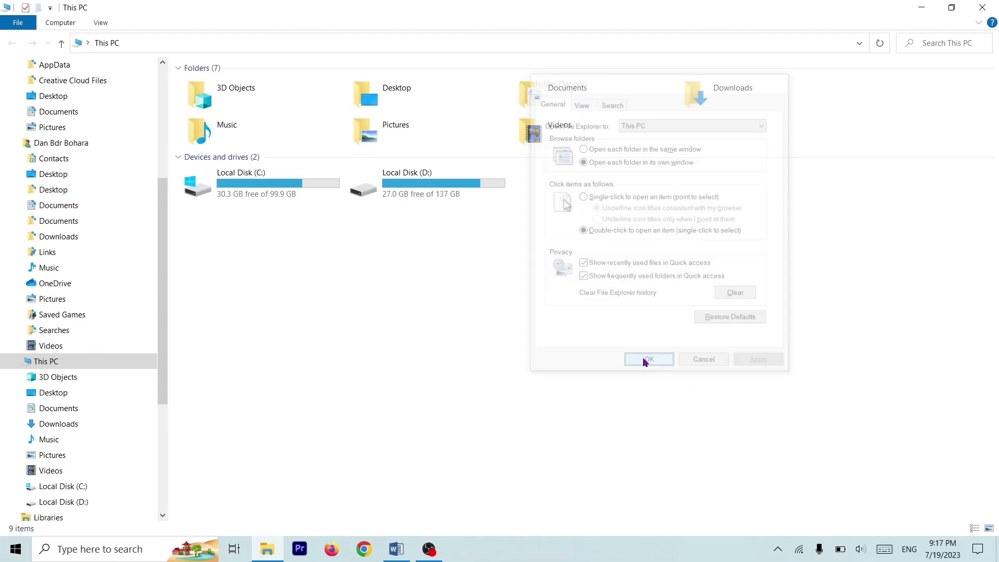
Open Local Disk (D:) and its all folder in separate, restored windows
double_click(424, 189)
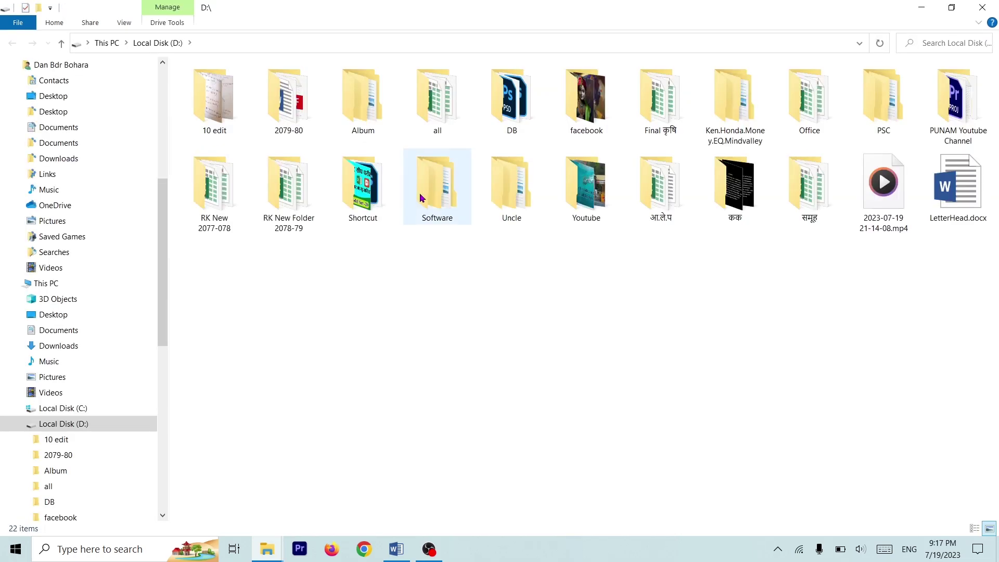
double_click(436, 112)
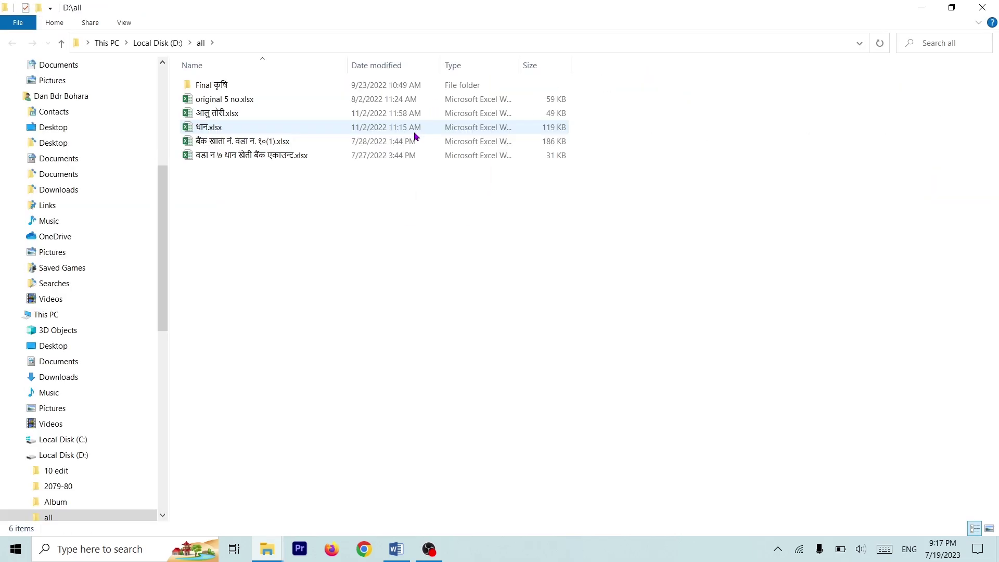
double_click(597, 9)
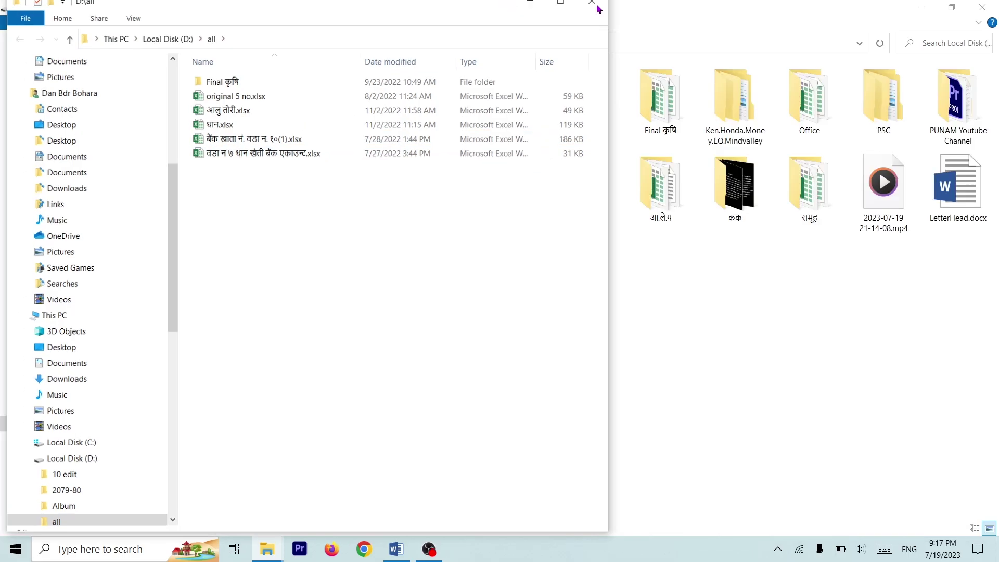
left_click_drag(374, 30, 769, 247)
left_click(661, 187)
double_click(717, 9)
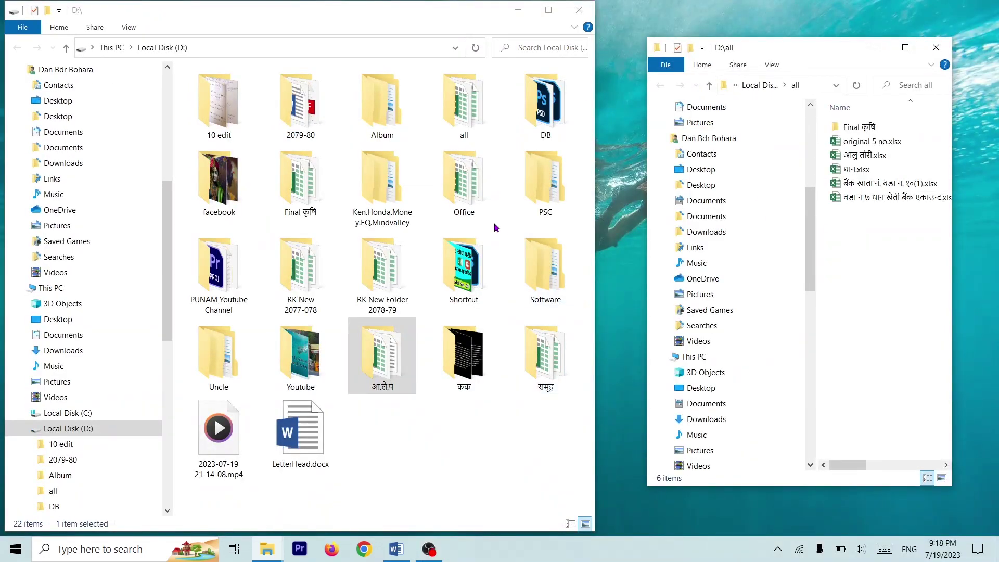
Open PSC and Shortcut in their own windows, then close Shortcut
left_click(553, 188)
double_click(553, 187, "ctrl")
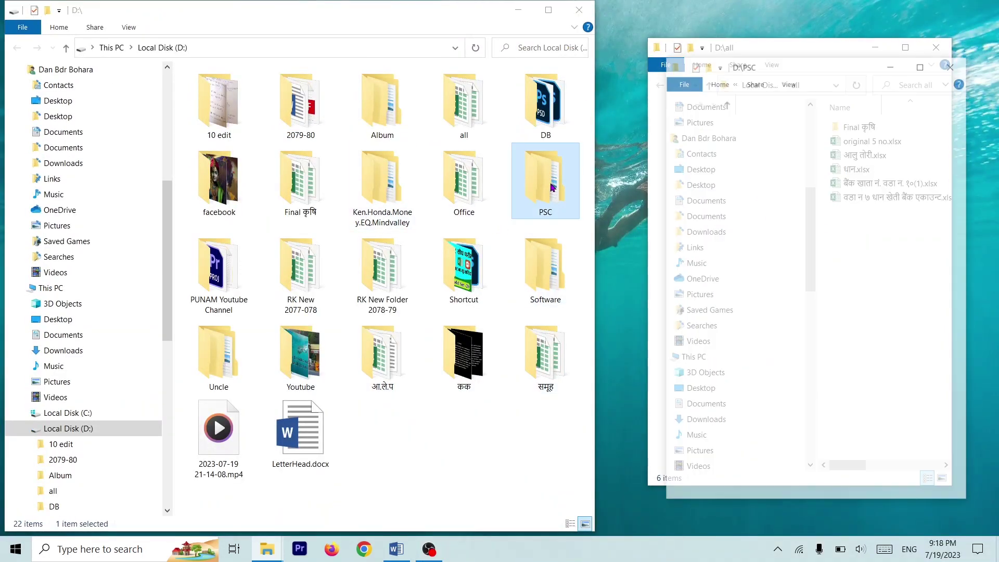
left_click_drag(808, 43, 894, 131)
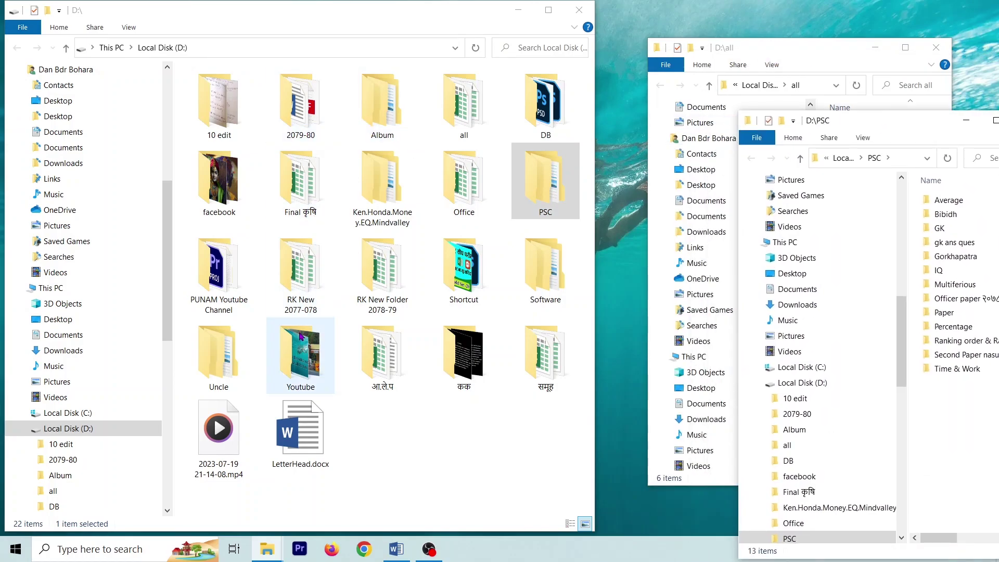
double_click(463, 283, "ctrl")
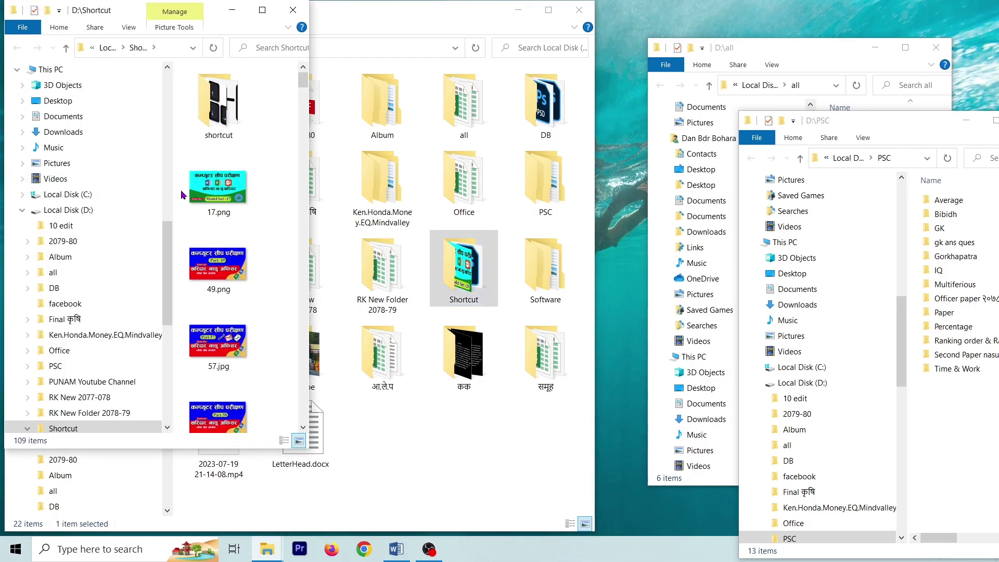
left_click(293, 10)
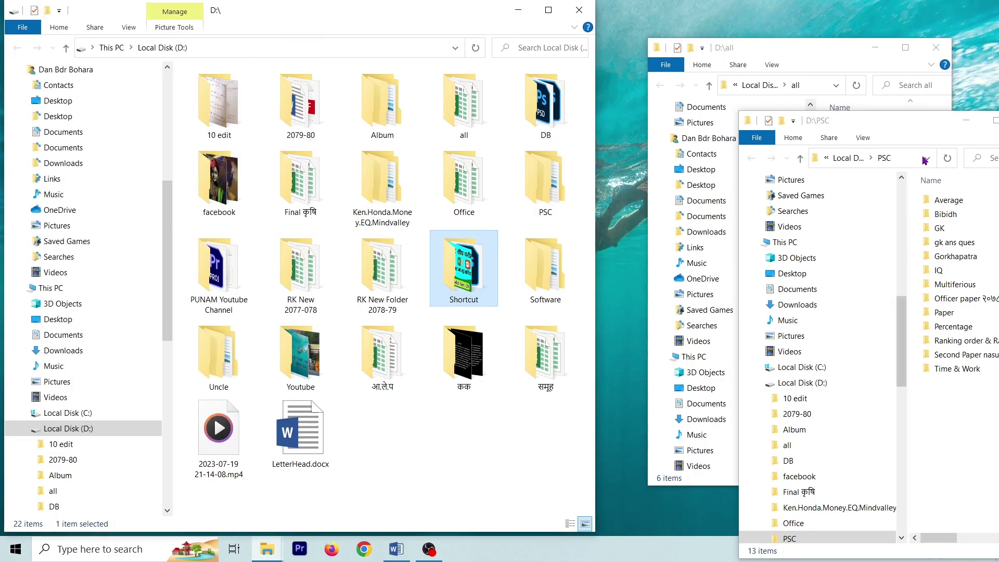
Close the PSC, all and Local Disk (D:) windows, then open the 127367 folder
left_click(858, 122)
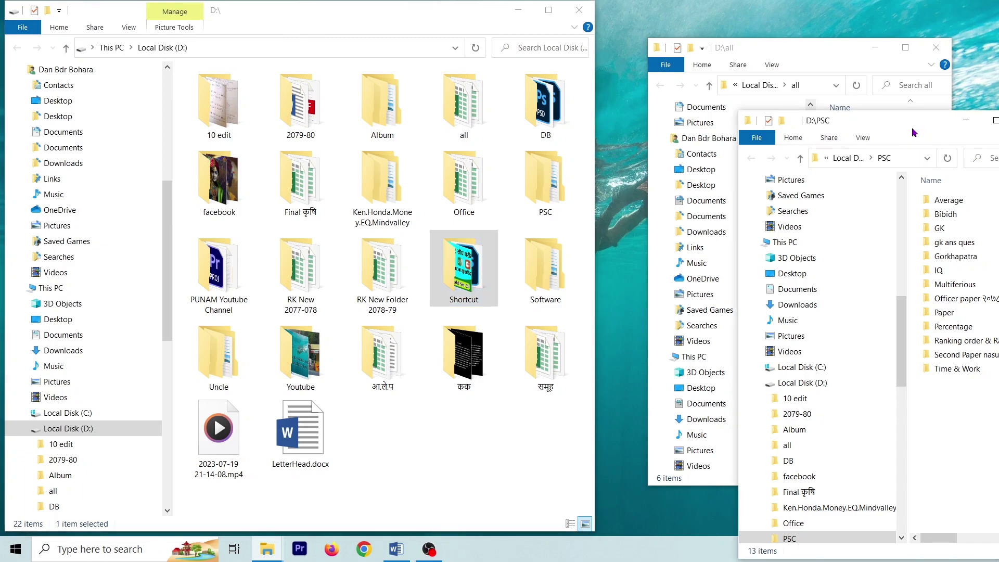
left_click_drag(914, 132, 700, 132)
left_click(848, 127)
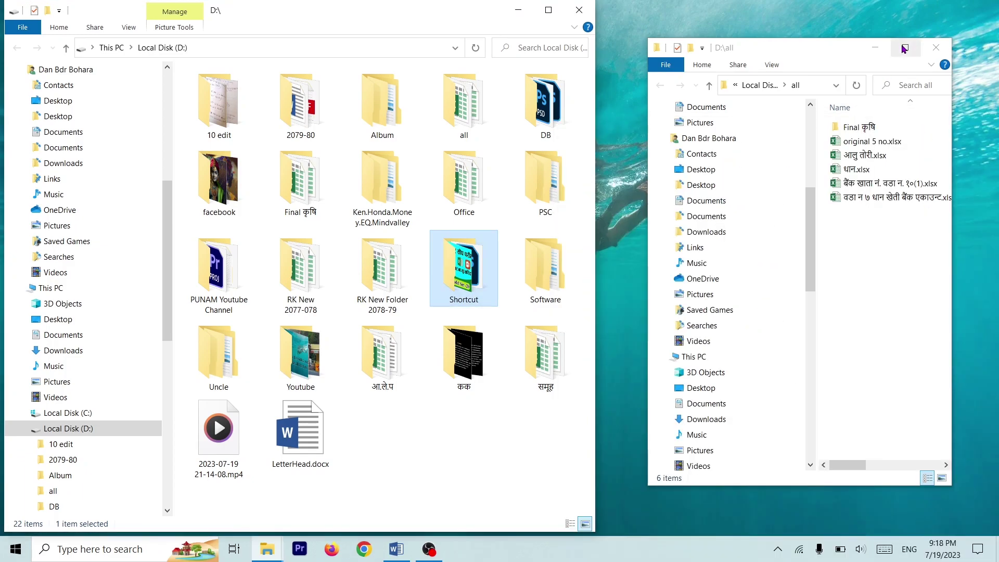
left_click(936, 48)
left_click(591, 16)
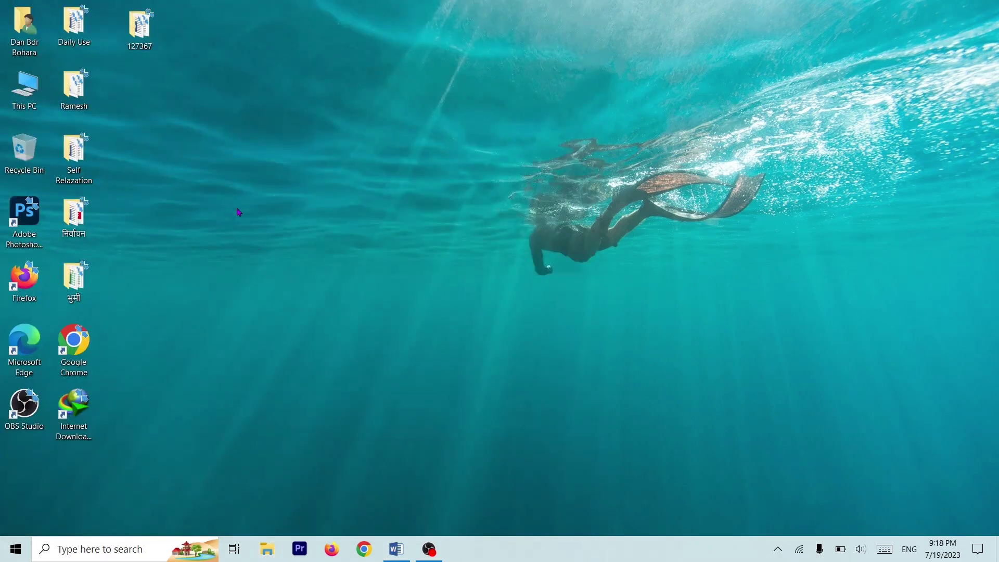
double_click(139, 26)
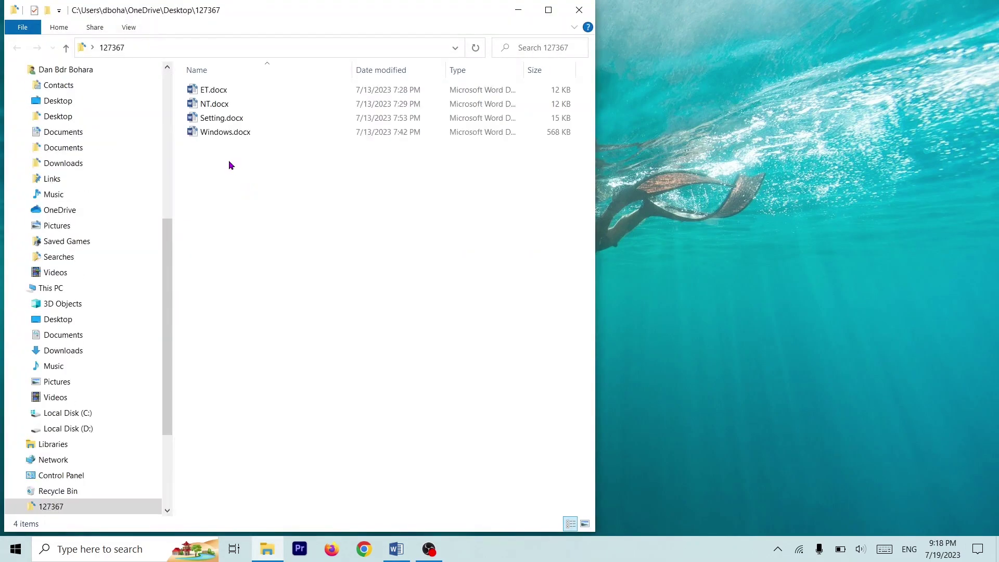
Open Windows.docx and paste the Folder Options screenshot under Q. 1
double_click(225, 134)
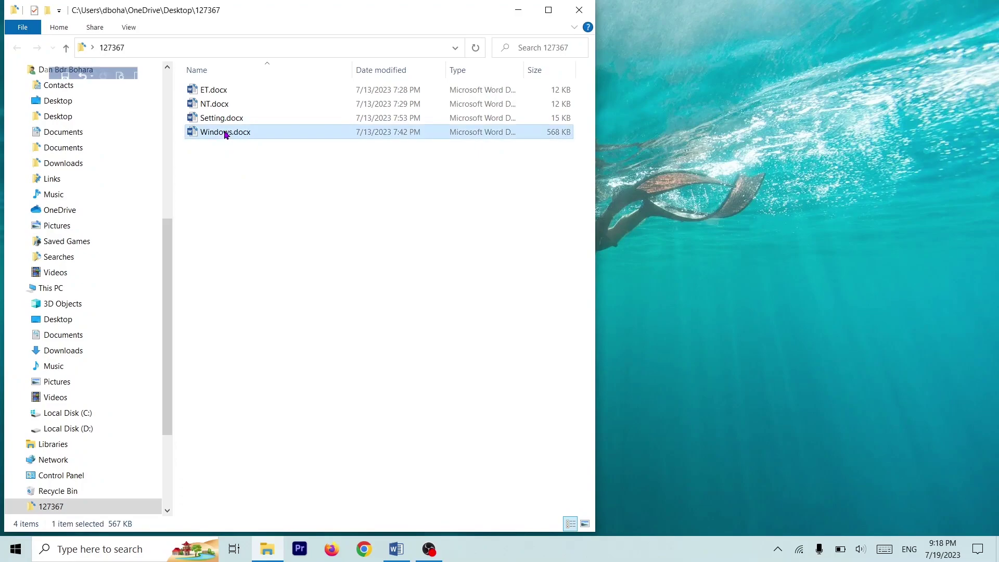
key("ctrl+v")
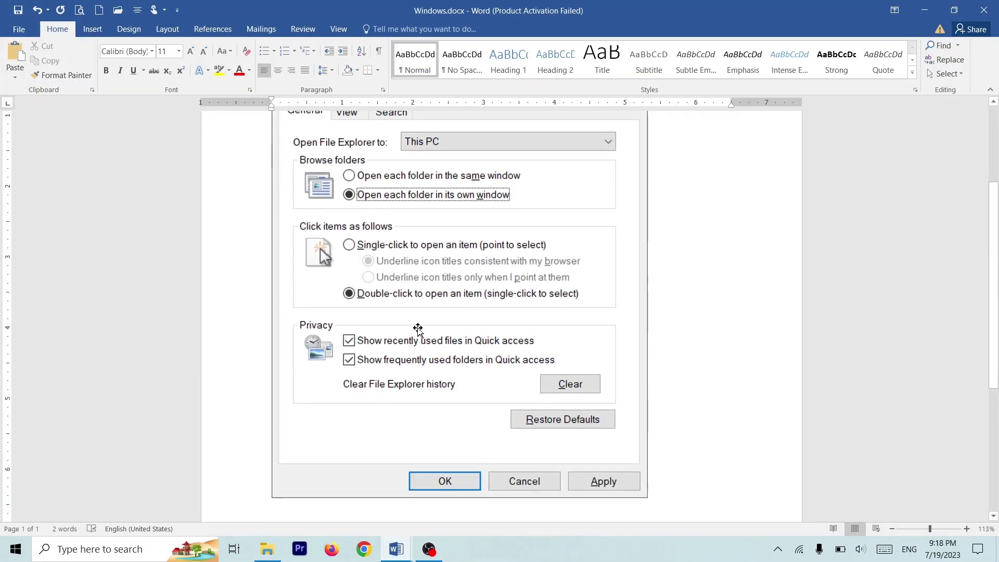
scroll(448, 314, "up", 5)
scroll(505, 261, "down", 6)
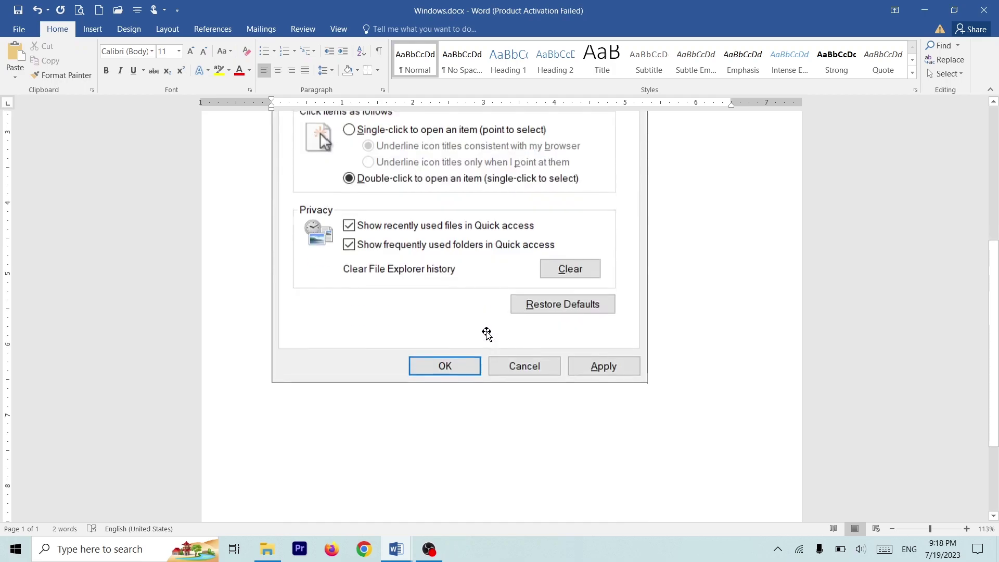
left_click(468, 244)
Add a new page labelled 'Q. 2' below the screenshot and minimize Word
left_click(659, 374)
key("Return")
type("Q. 2")
key("Return")
left_click(926, 10)
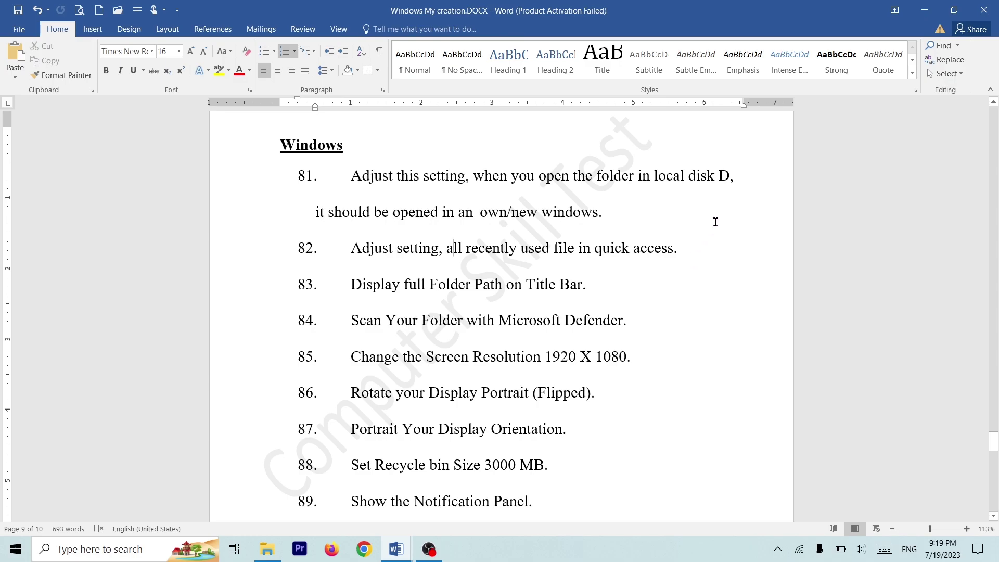
Close the 127367 window, refresh the desktop twice, and close the profile folder
left_click(926, 9)
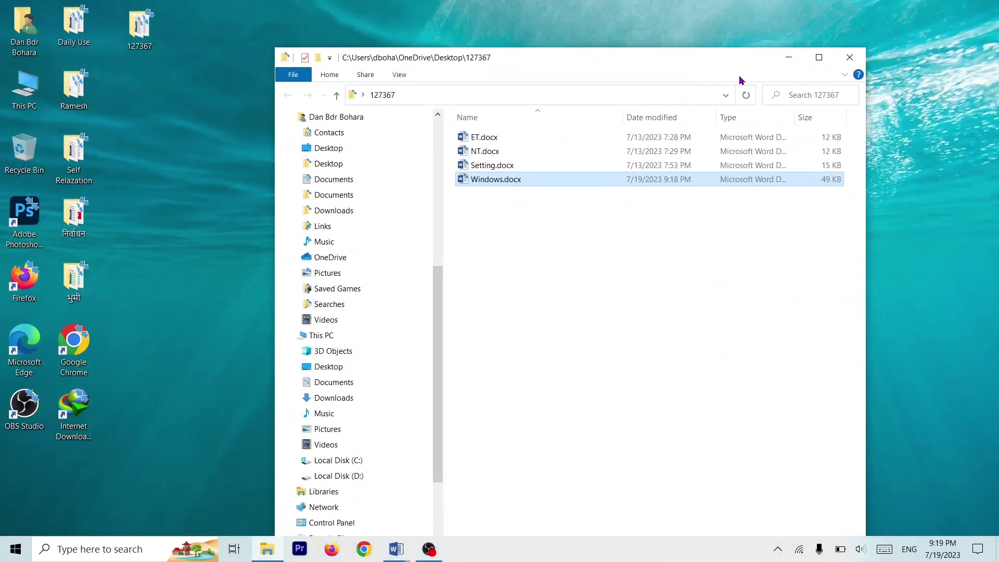
left_click(852, 58)
right_click(273, 127)
left_click(379, 164)
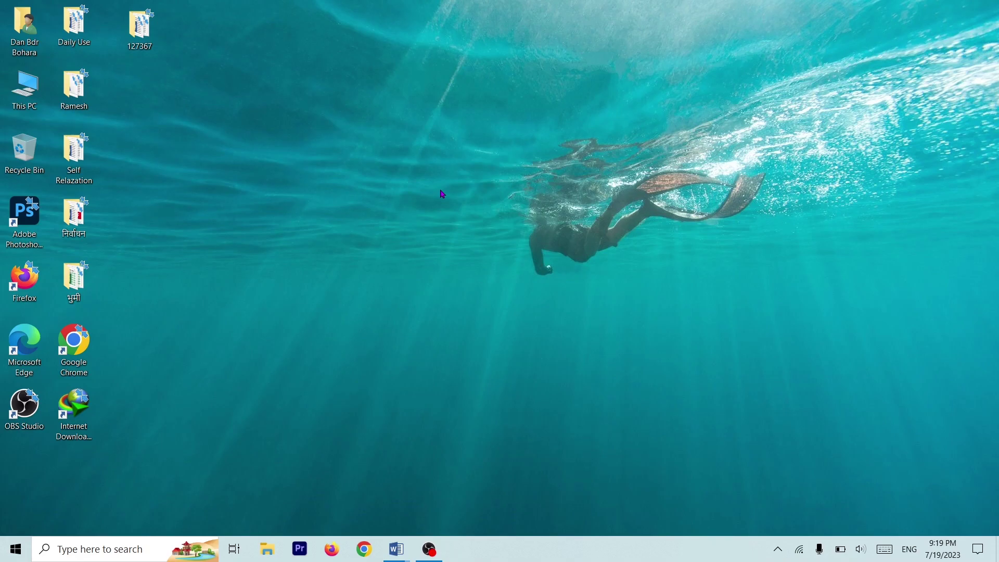
right_click(458, 110)
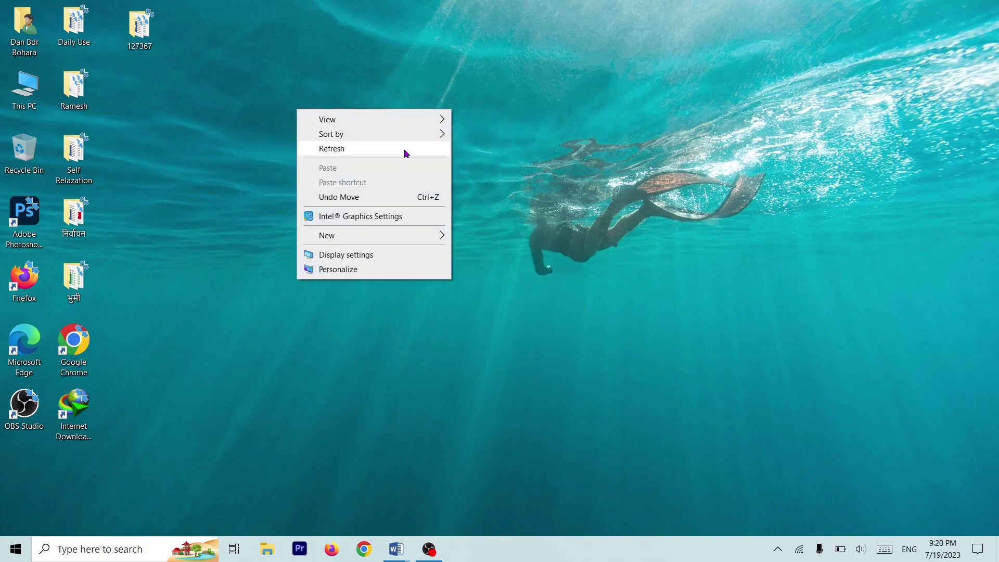
left_click(403, 152)
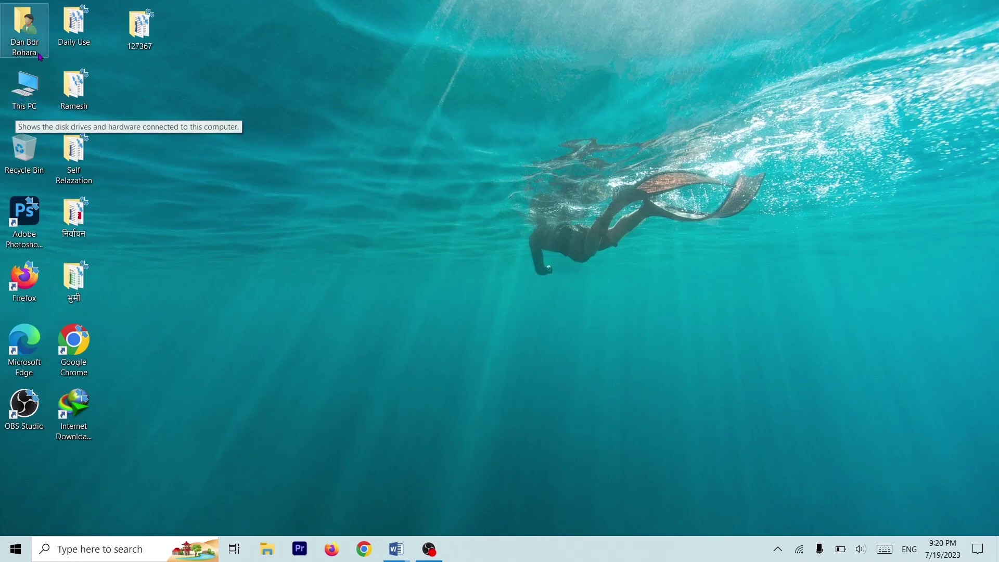
double_click(35, 38)
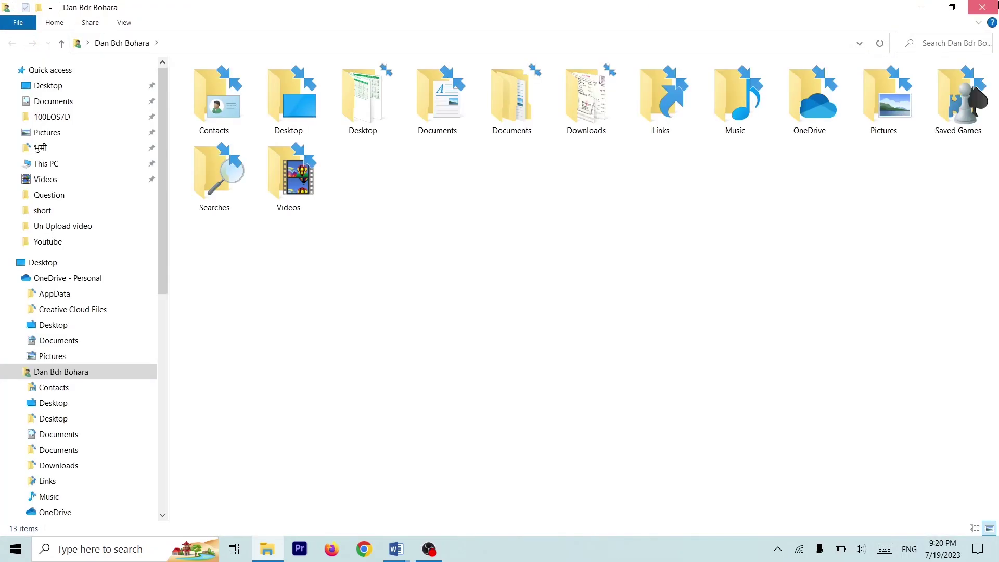
left_click(983, 7)
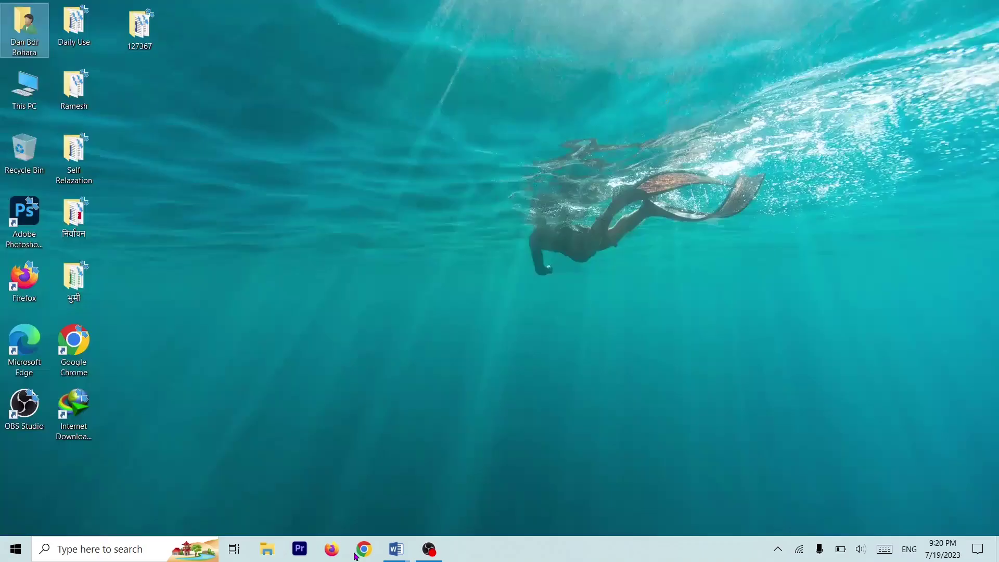
Open File Explorer from the taskbar and switch to Quick access
left_click(265, 550)
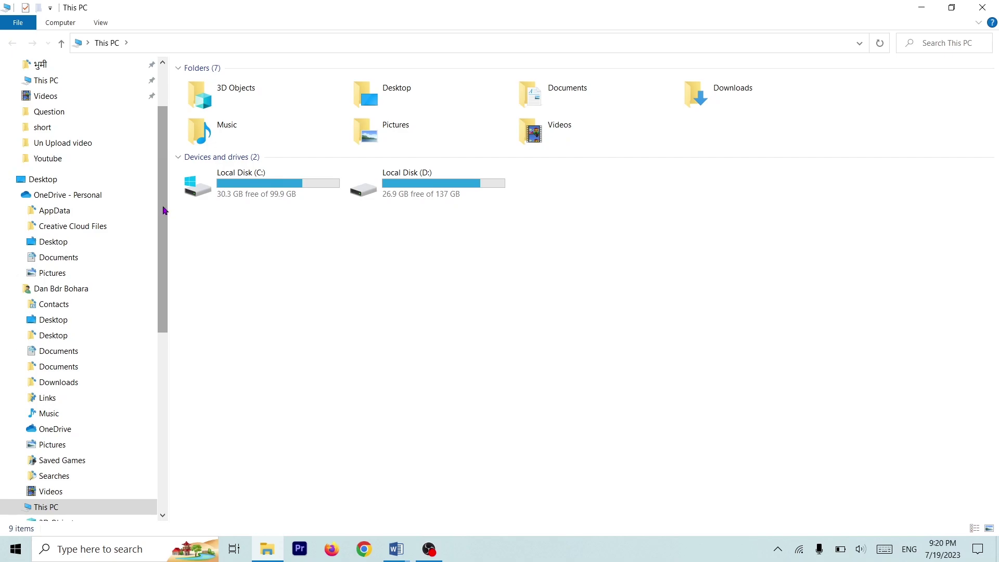
scroll(163, 210, "up", 2)
left_click(51, 71)
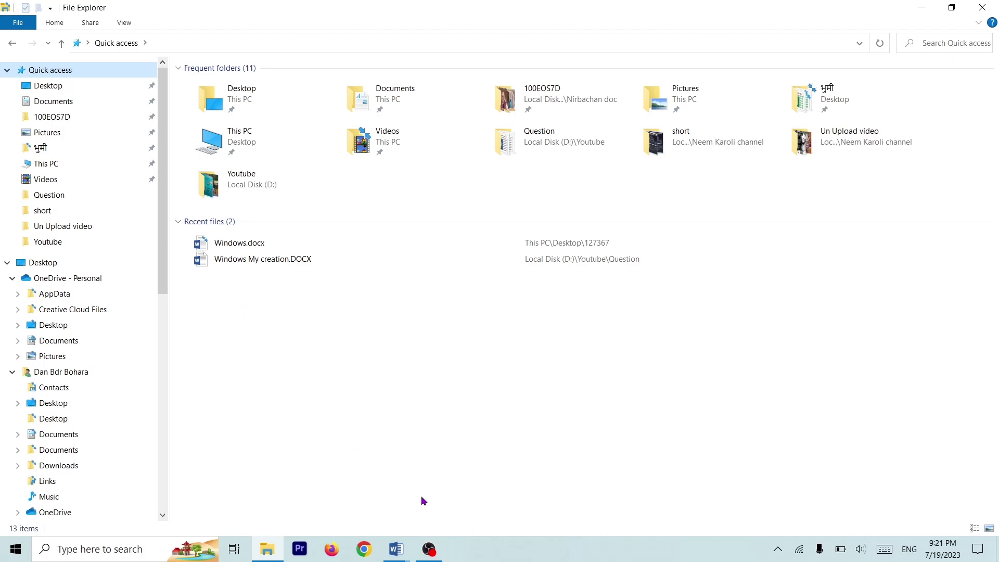
Bring up the task list in Word, minimize it, and close the Quick access window
mouse_move(397, 550)
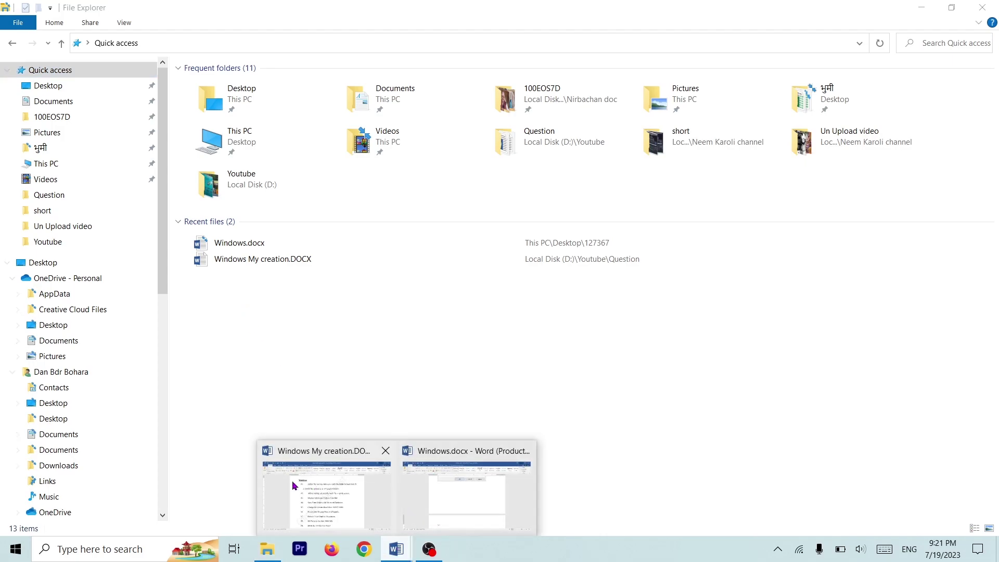
left_click(338, 485)
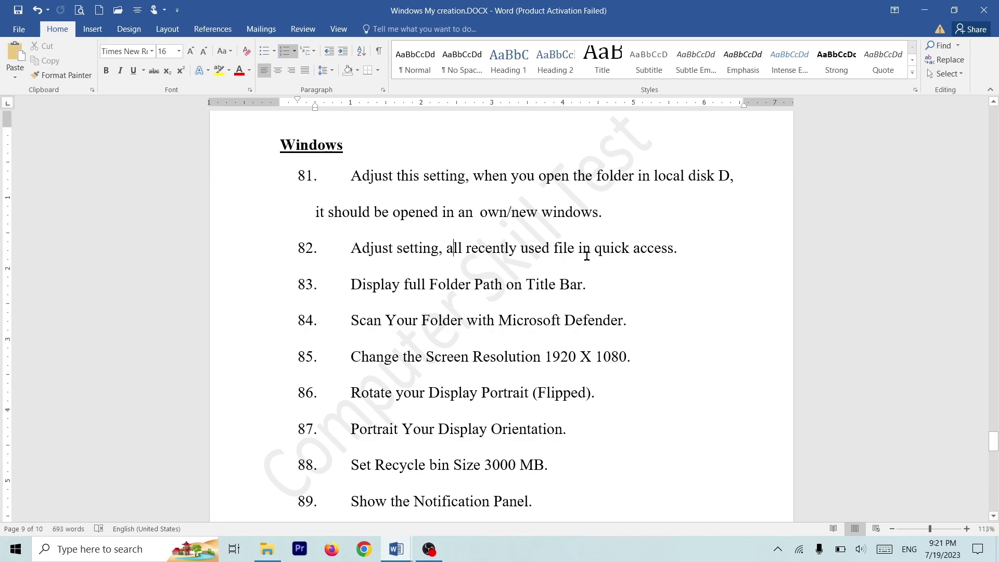
left_click(925, 10)
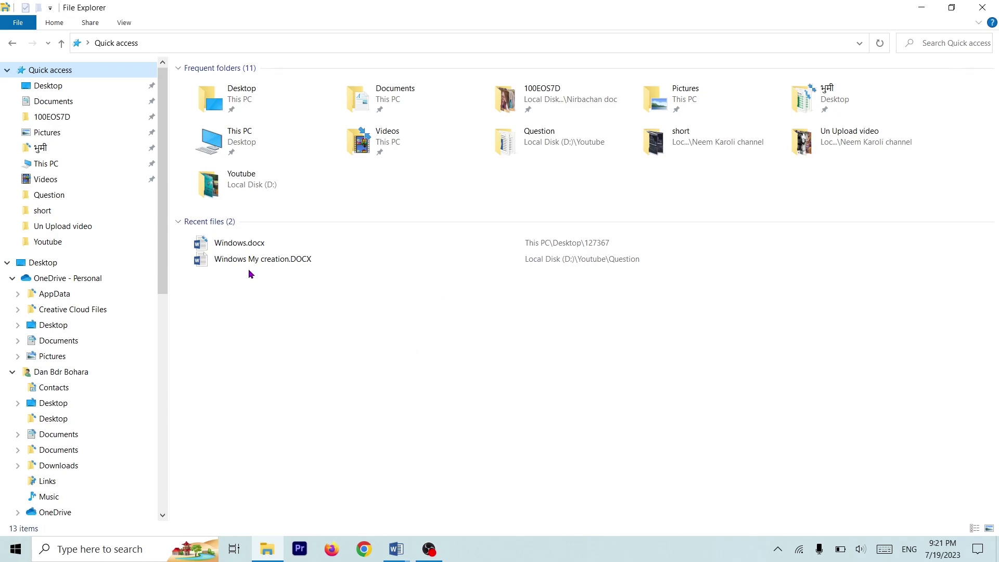
left_click(982, 7)
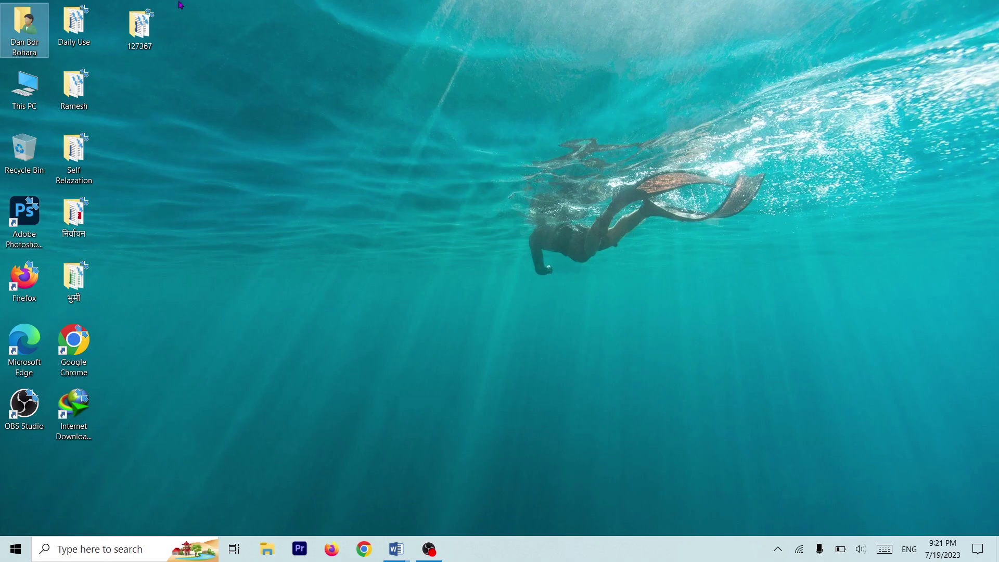
Open Folder Options from This PC's View settings and position the dialog lower right
double_click(21, 91)
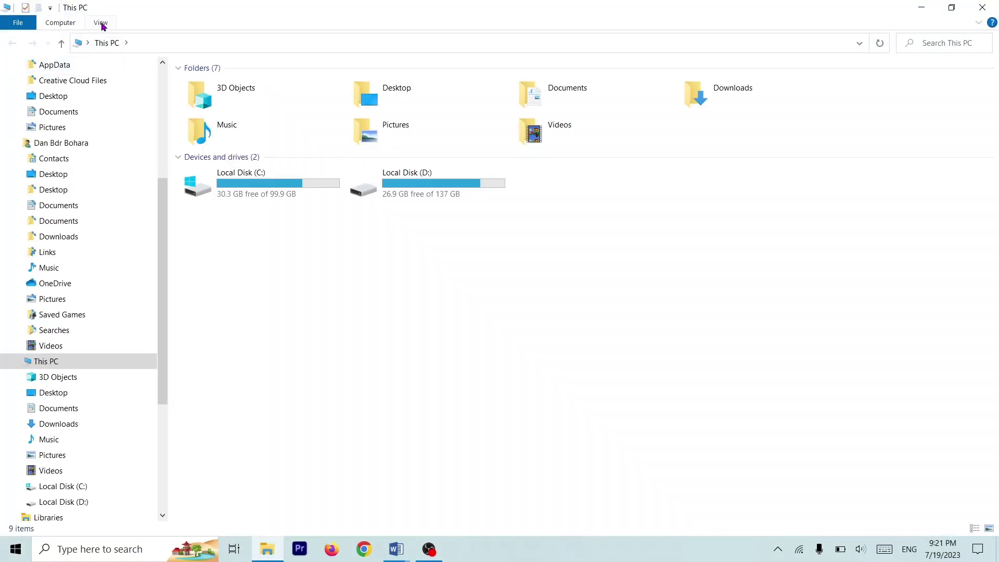
left_click(101, 24)
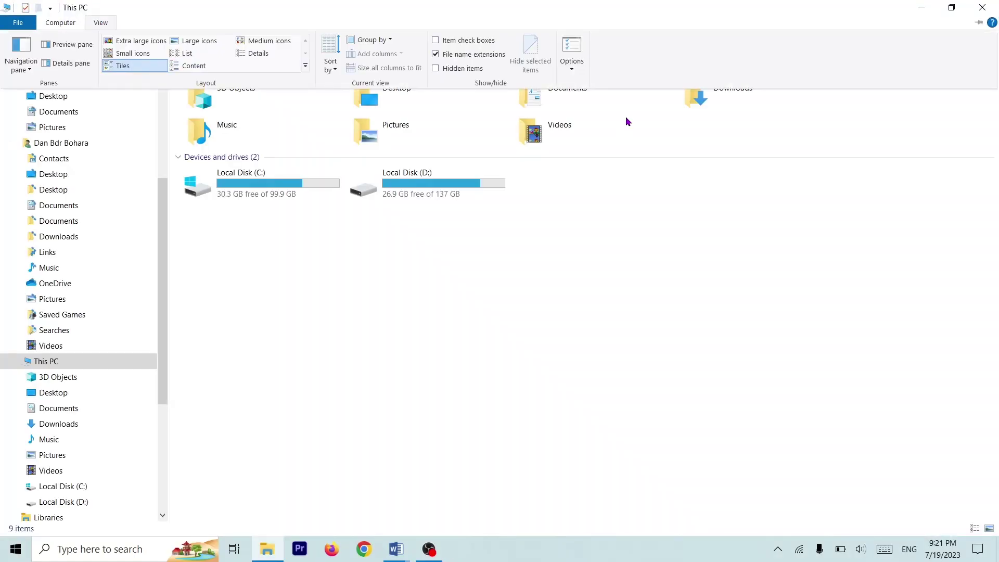
left_click(582, 72)
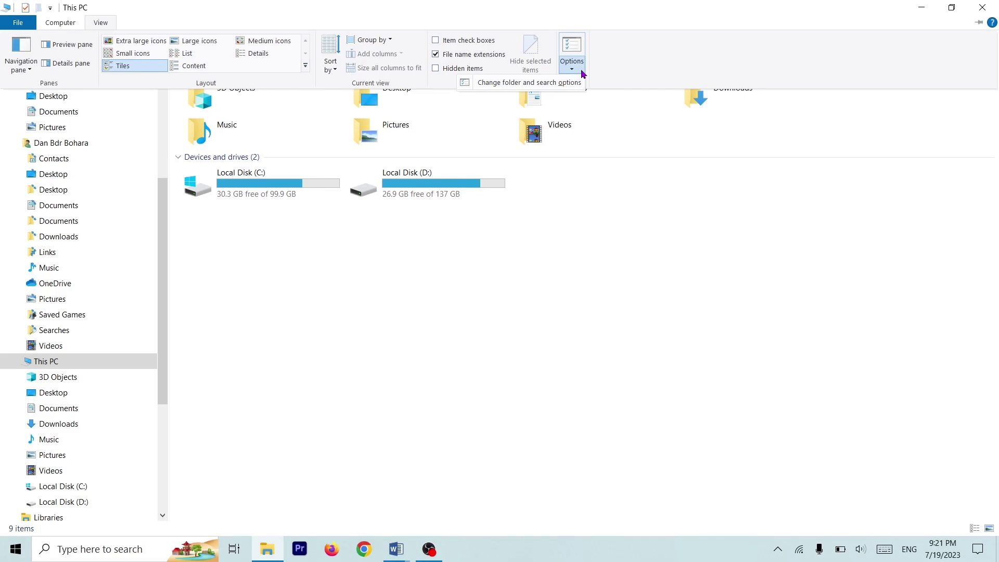
left_click(542, 83)
left_click_drag(156, 83, 609, 68)
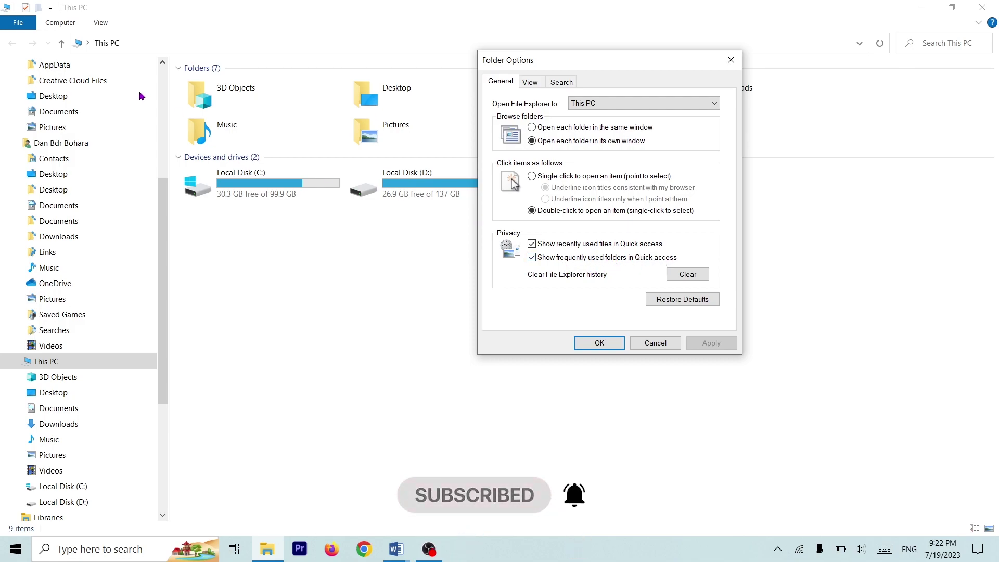
left_click(167, 112)
left_click(541, 238)
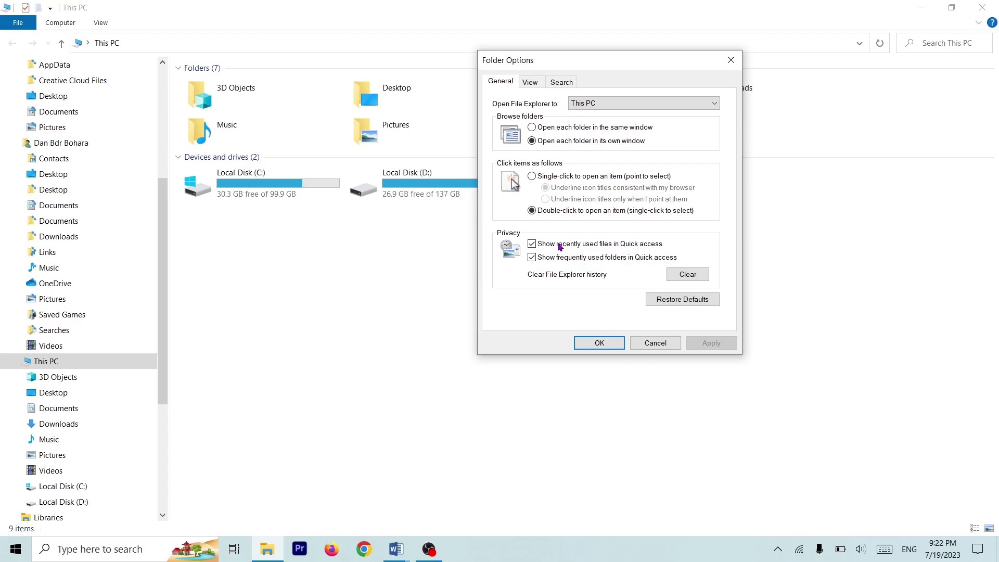
left_click_drag(583, 65, 590, 135)
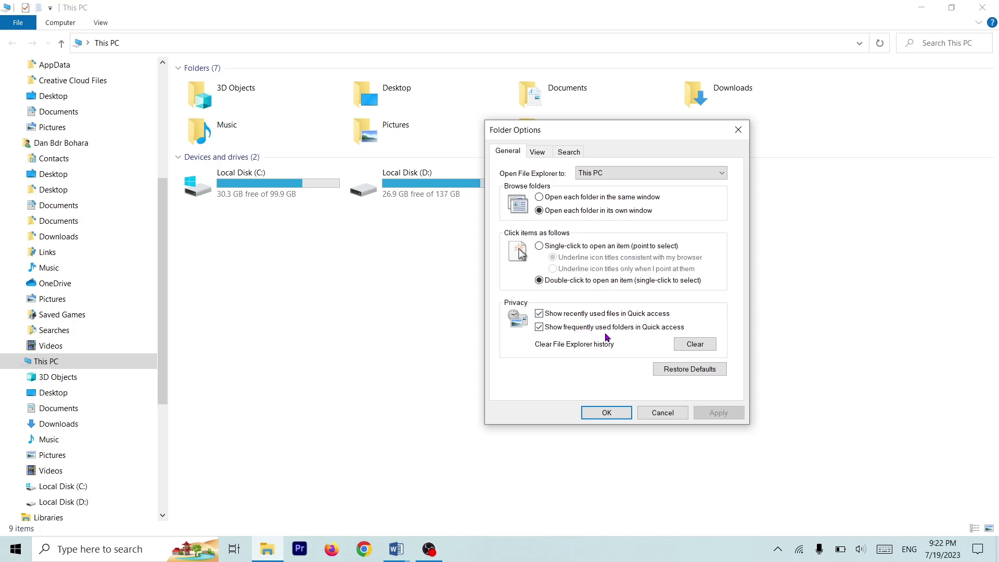
Copy a screenshot of the Folder Options dialog, close it with OK, and return to Windows.docx
key("alt+Print")
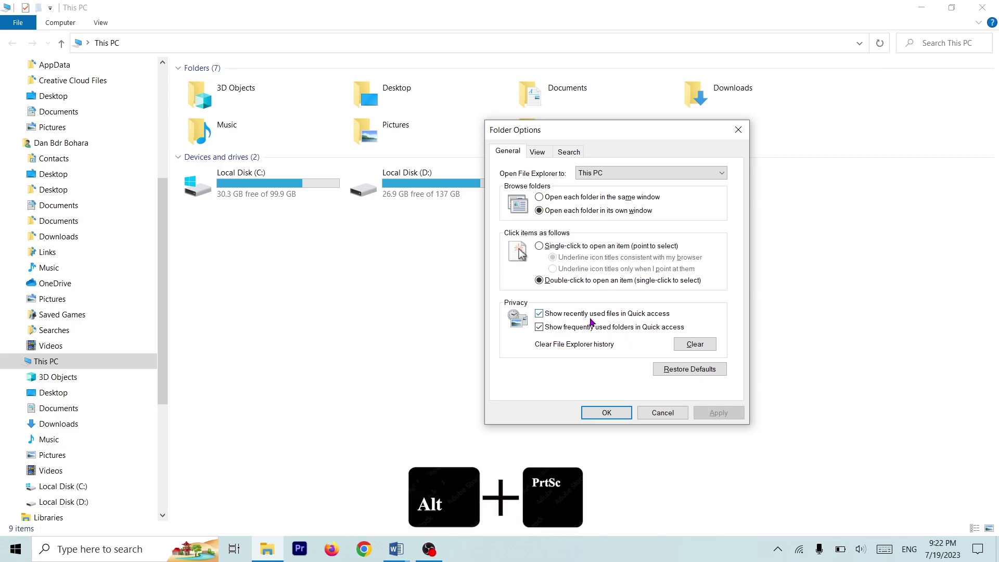
left_click(607, 412)
mouse_move(397, 549)
left_click(461, 485)
Paste the folder settings screenshot under Q. 2 and scroll through to check it
key("ctrl+v")
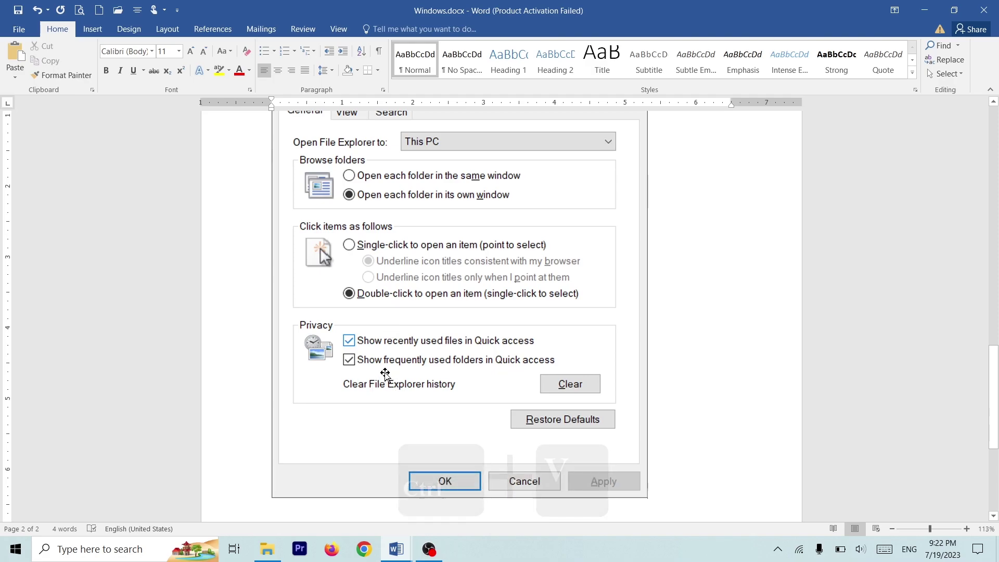
scroll(437, 368, "down", 3)
scroll(433, 303, "up", 15)
scroll(438, 297, "down", 15)
scroll(437, 319, "up", 4)
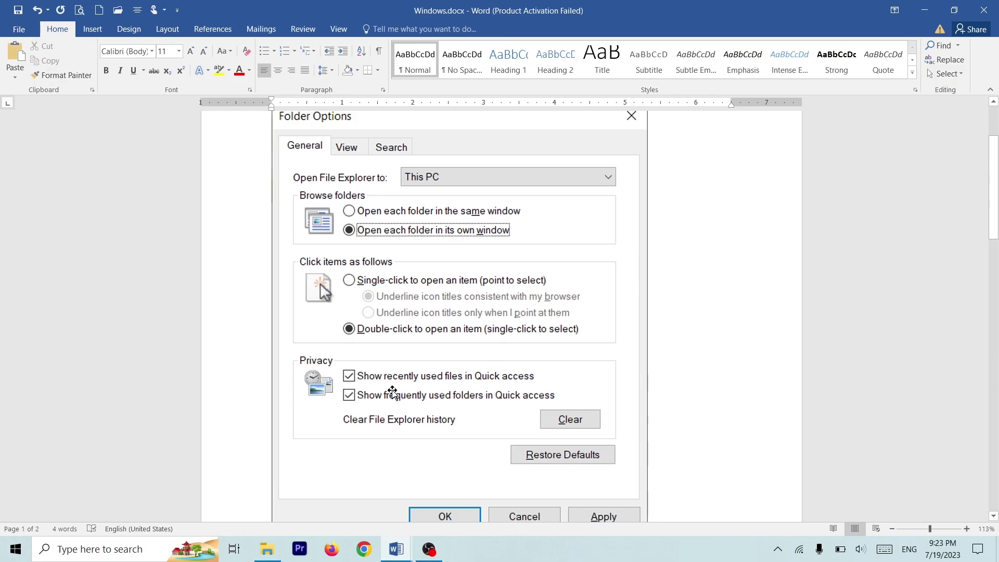
scroll(394, 396, "up", 3)
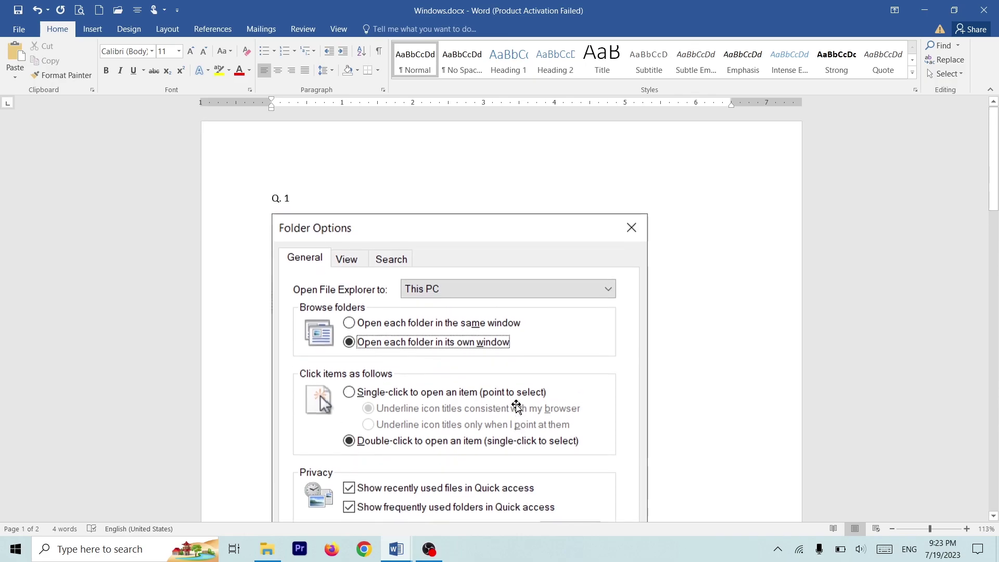
scroll(426, 252, "down", 2)
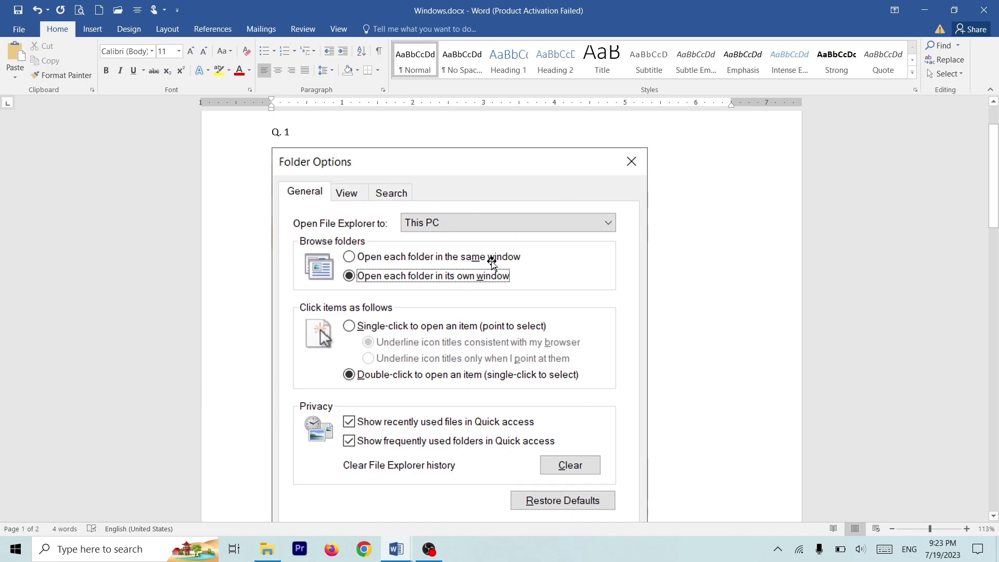
scroll(414, 310, "down", 1)
scroll(414, 312, "down", 10)
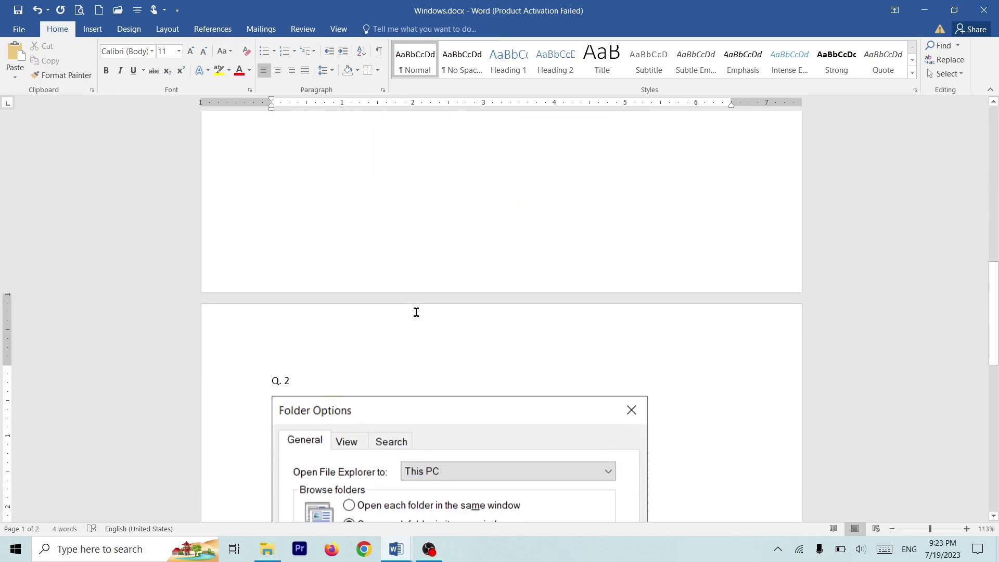
scroll(455, 364, "up", 4)
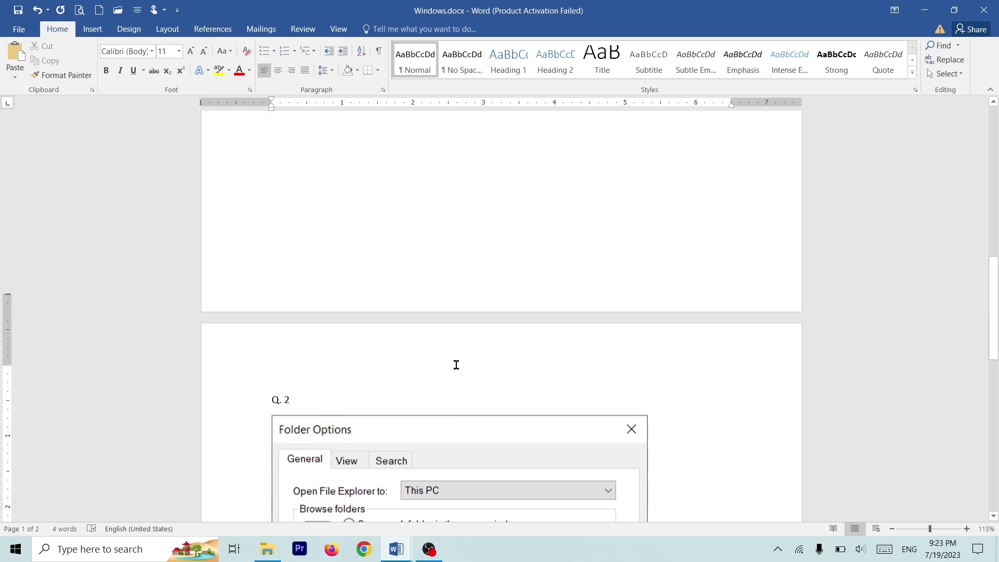
scroll(455, 364, "down", 7)
scroll(418, 355, "down", 5)
scroll(434, 255, "up", 7)
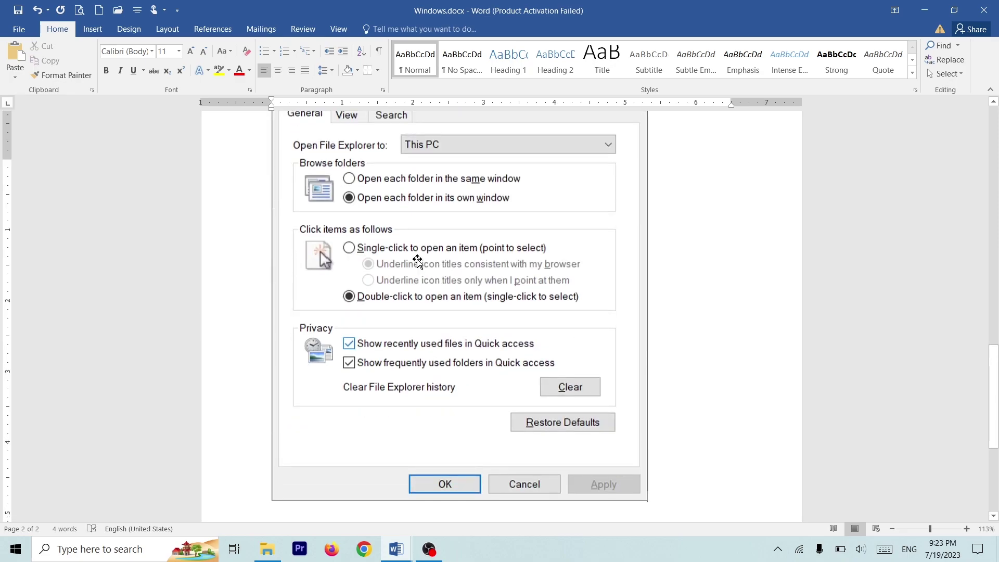
scroll(475, 244, "down", 7)
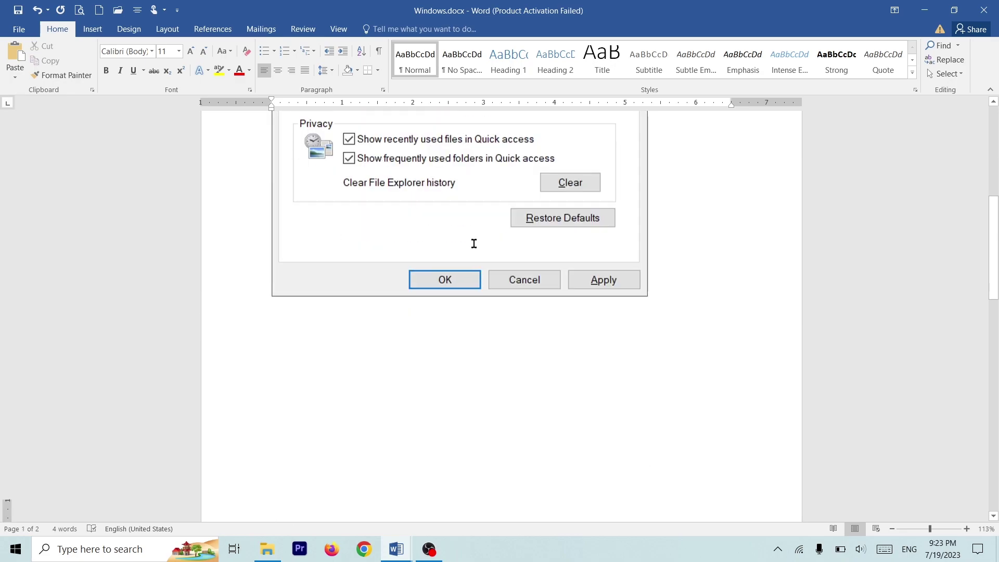
scroll(474, 244, "up", 4)
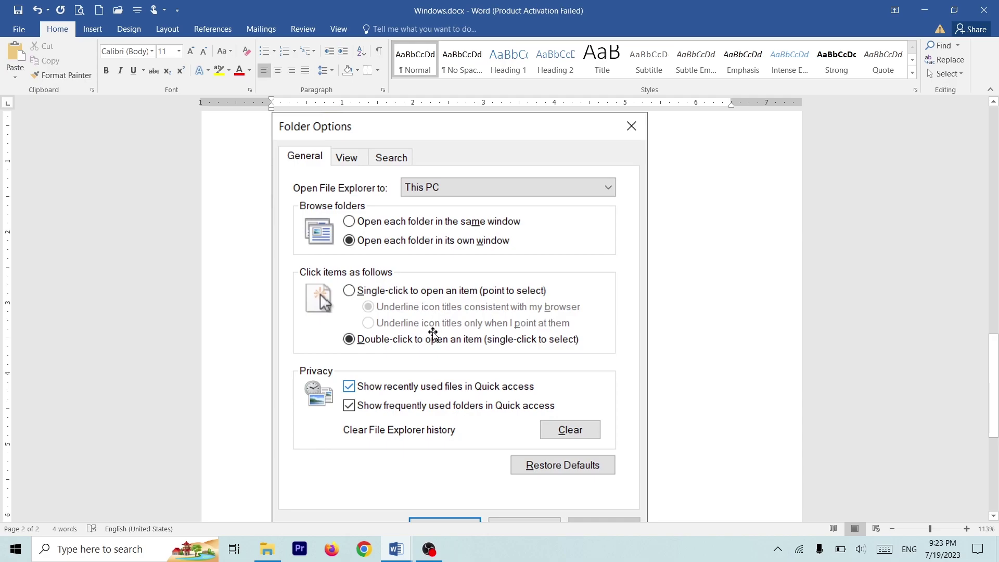
scroll(433, 333, "down", 1)
scroll(433, 333, "up", 4)
scroll(433, 333, "down", 9)
scroll(433, 333, "up", 6)
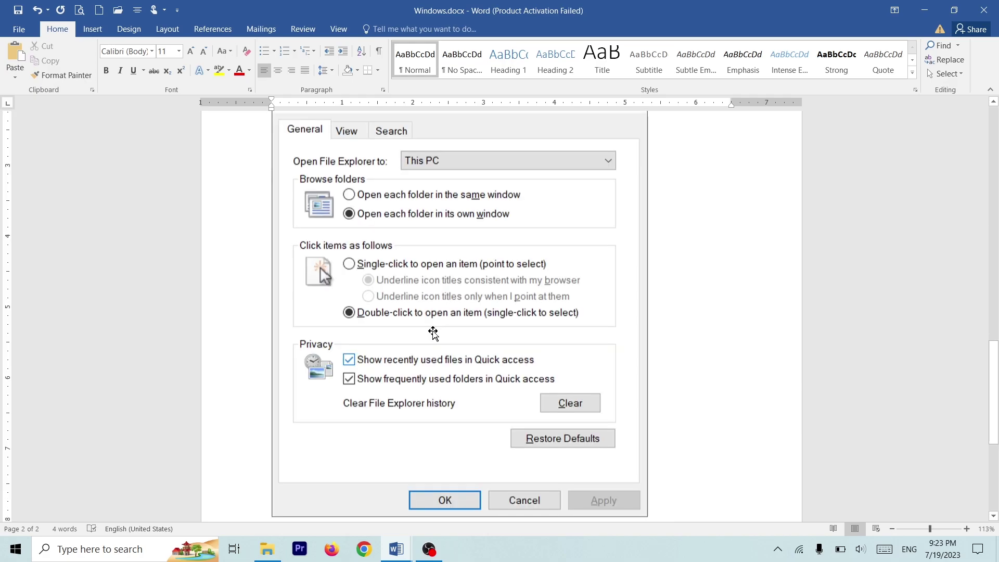
scroll(433, 333, "down", 2)
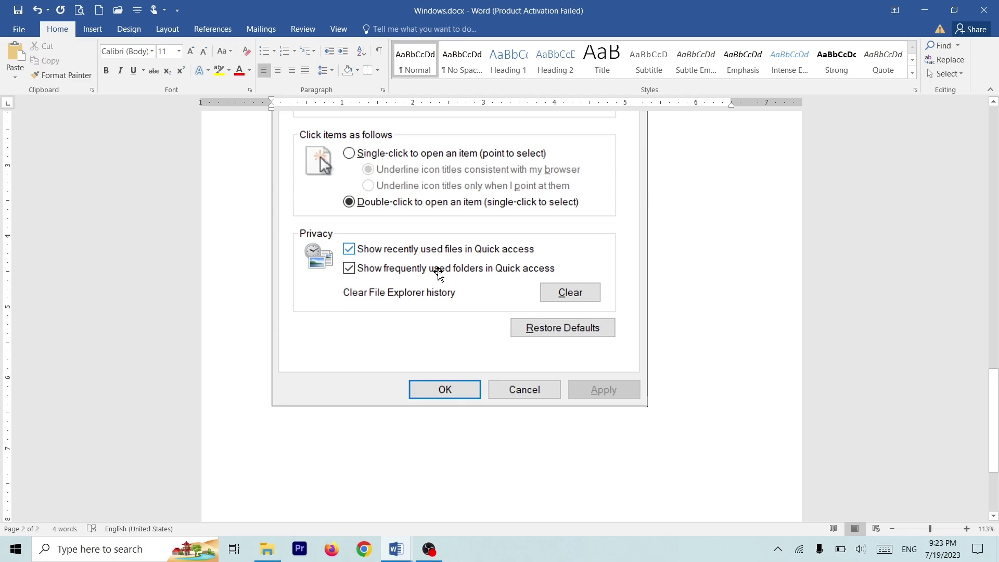
scroll(430, 286, "up", 6)
scroll(453, 274, "down", 2)
scroll(448, 323, "up", 1)
scroll(448, 323, "up", 4)
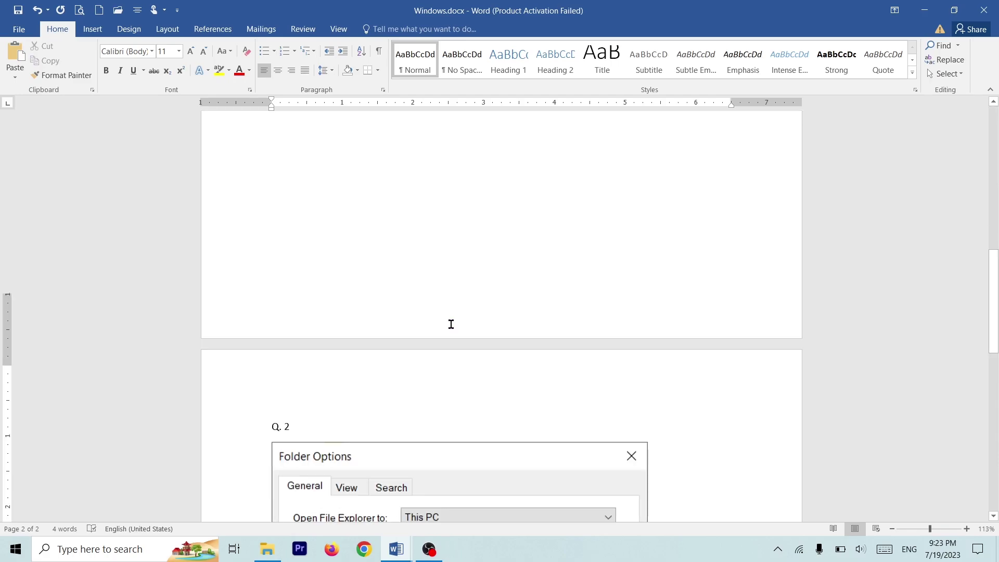
scroll(451, 327, "down", 8)
scroll(452, 326, "down", 3)
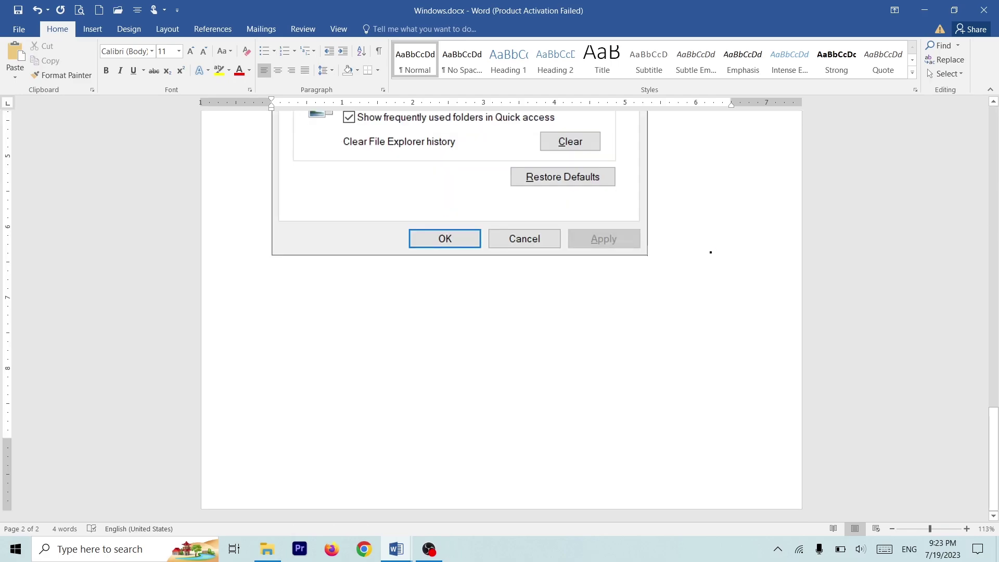
Start a new page labelled 'Q. 3' and bring the task list document forward
key("ctrl+Return")
scroll(698, 292, "down", 4)
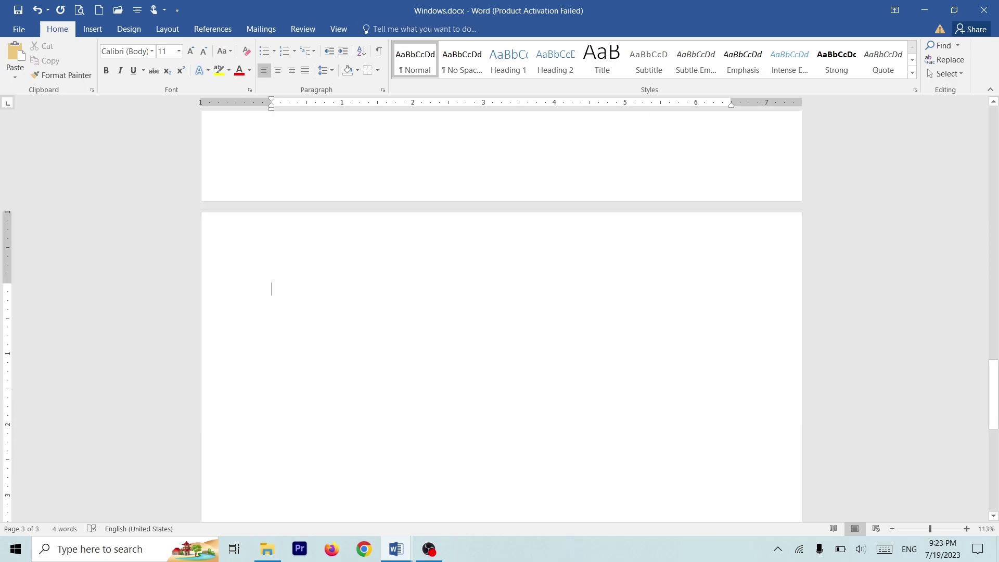
scroll(501, 313, "down", 1)
type("Q. 3")
mouse_move(399, 554)
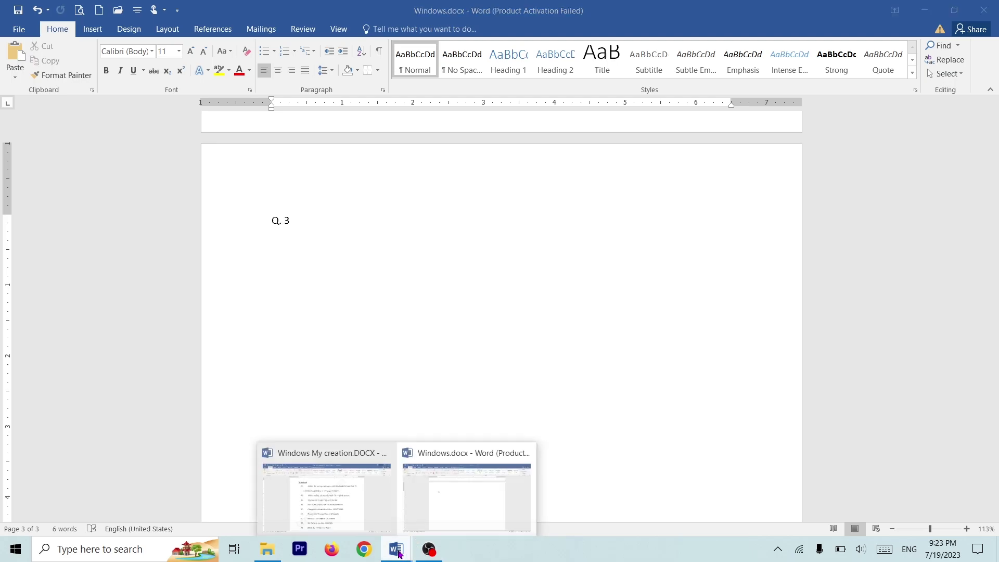
left_click(326, 489)
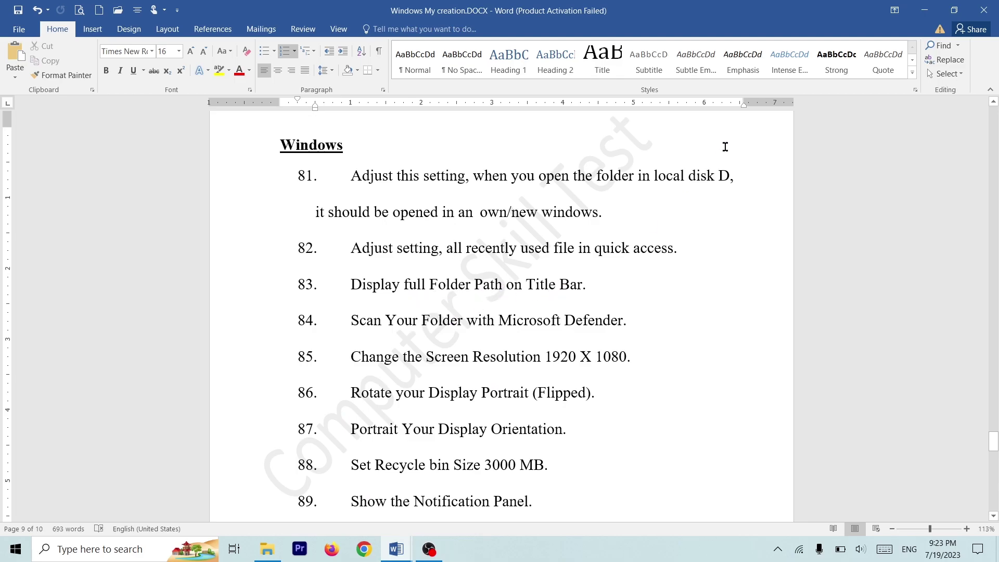
Minimize both Word documents, close This PC, refresh the desktop twice, and open 127367
left_click(920, 10)
left_click(919, 9)
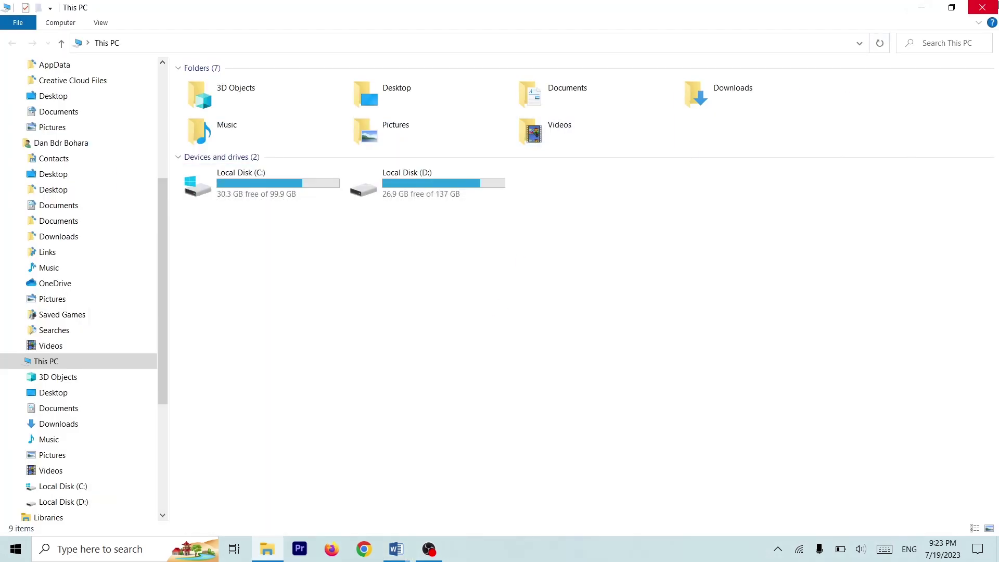
left_click(984, 7)
right_click(515, 213)
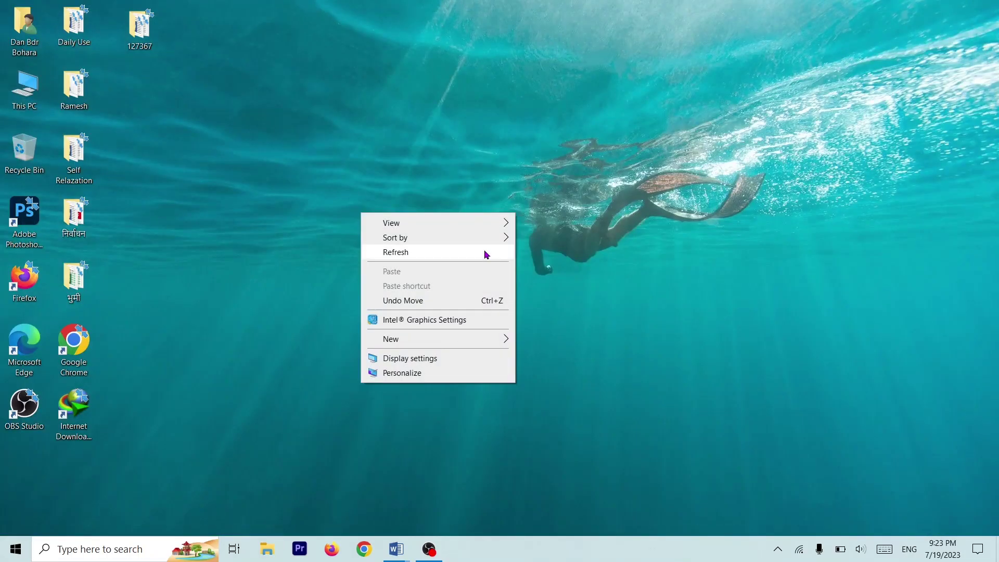
left_click(487, 254)
right_click(158, 180)
left_click(114, 217)
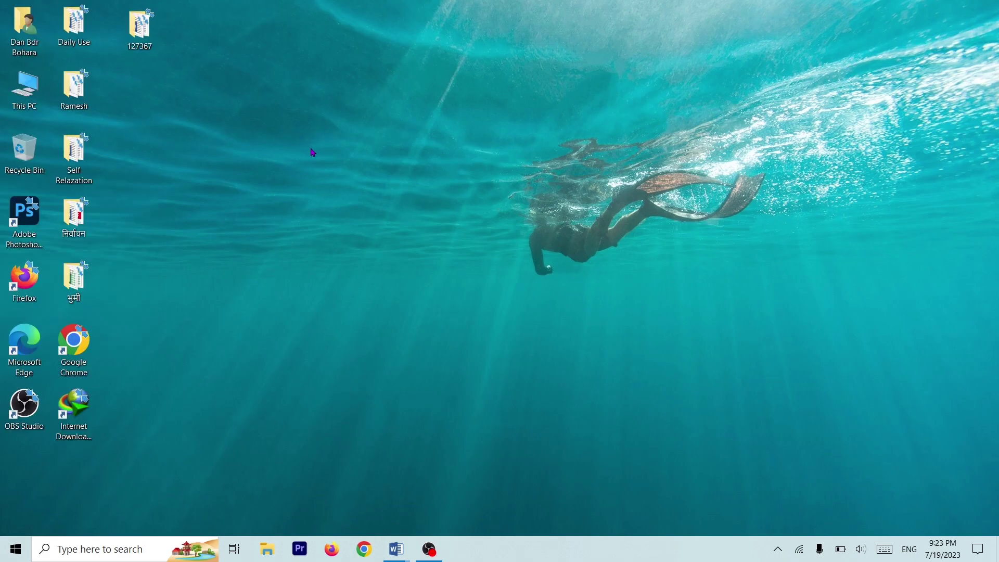
double_click(145, 38)
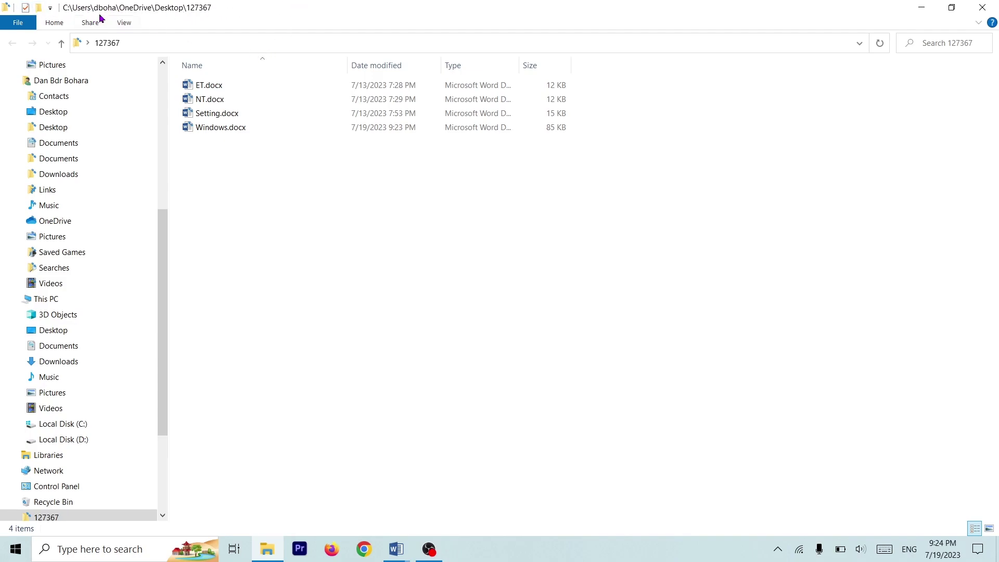
Open Folder Options from the 127367 window and go to the View settings tab
left_click(115, 12)
left_click(123, 22)
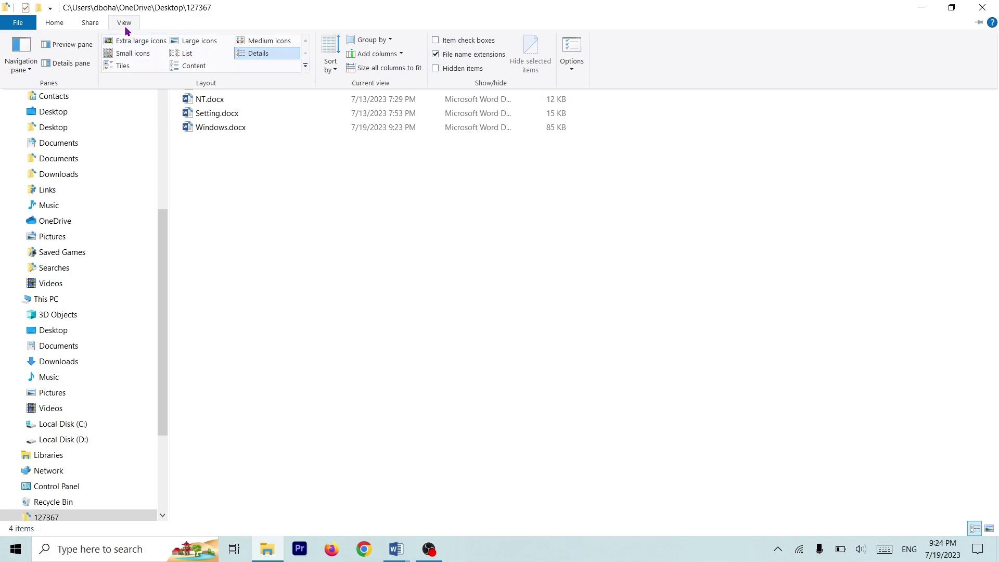
left_click(572, 70)
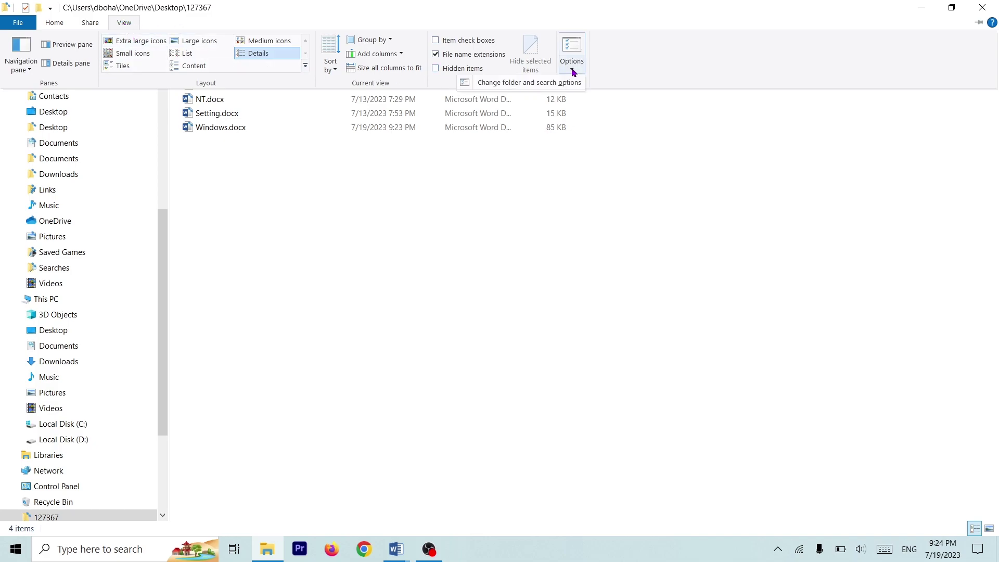
left_click(507, 83)
left_click_drag(161, 84, 575, 62)
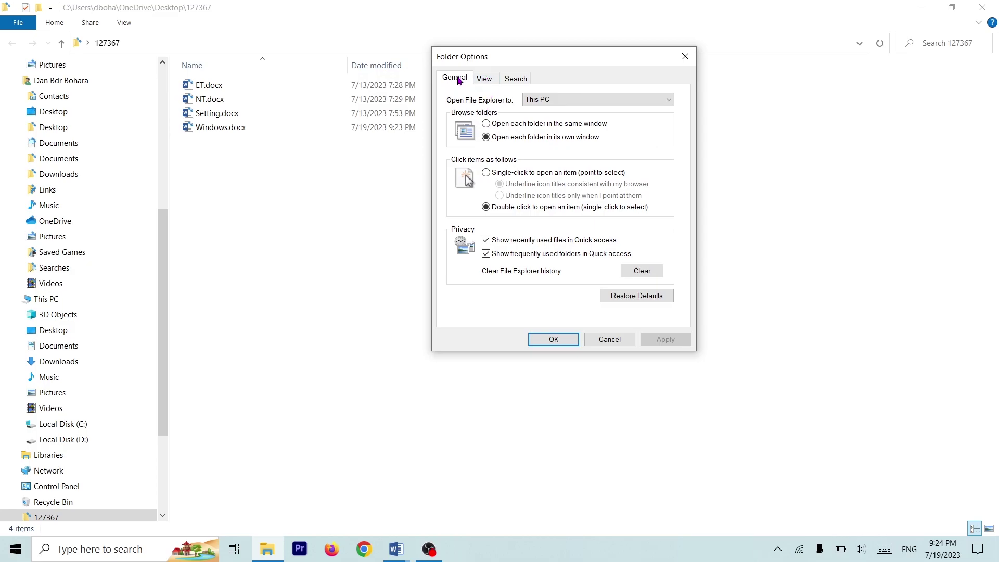
left_click(481, 80)
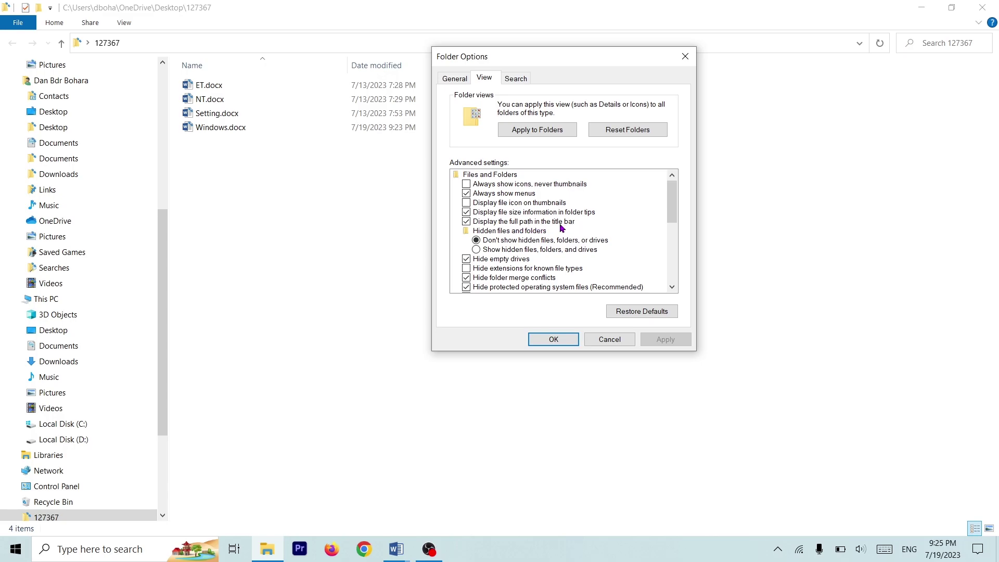
Turn off 'Display the full path in the title bar', confirm, and select Windows.docx
left_click(466, 222)
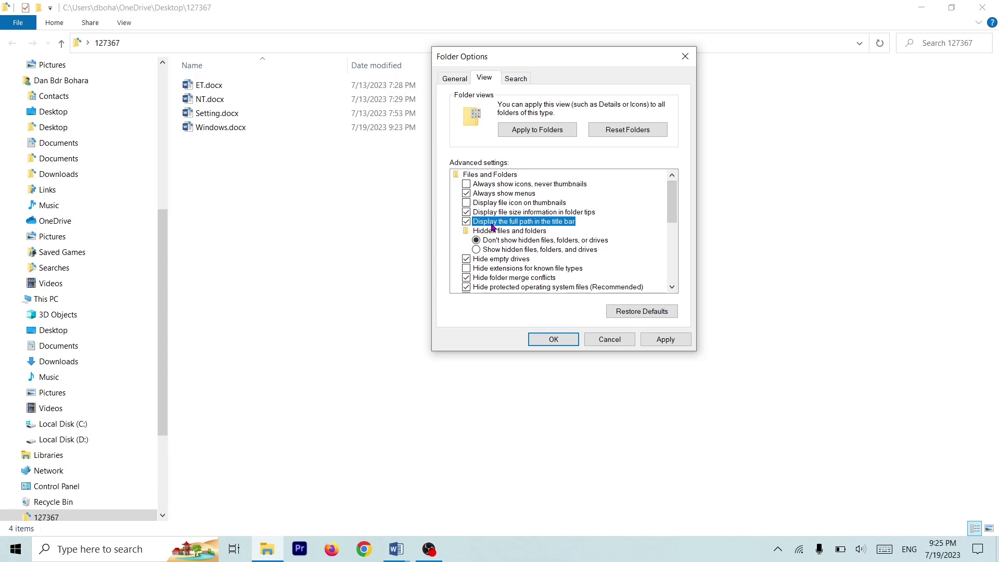
left_click(477, 230)
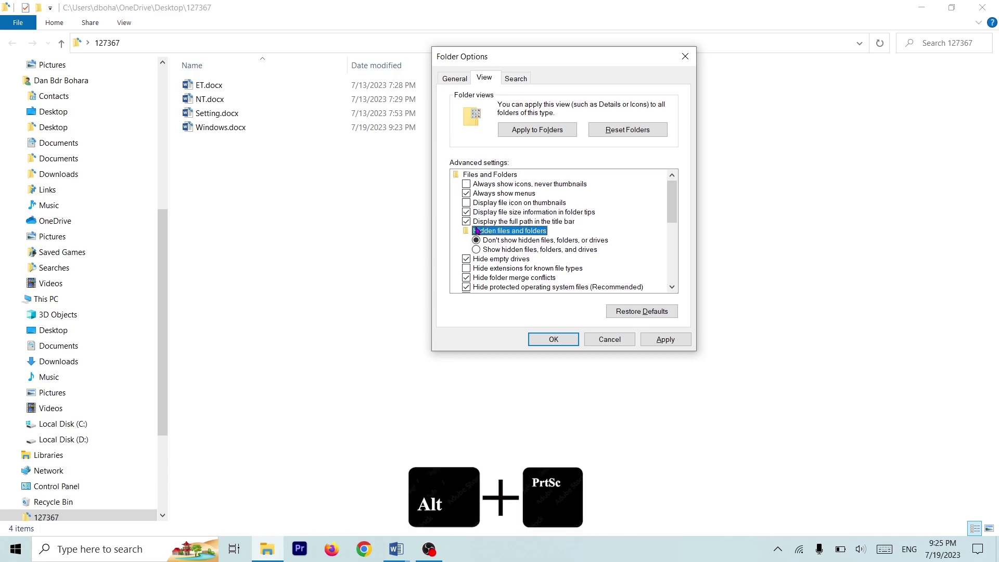
left_click(477, 223)
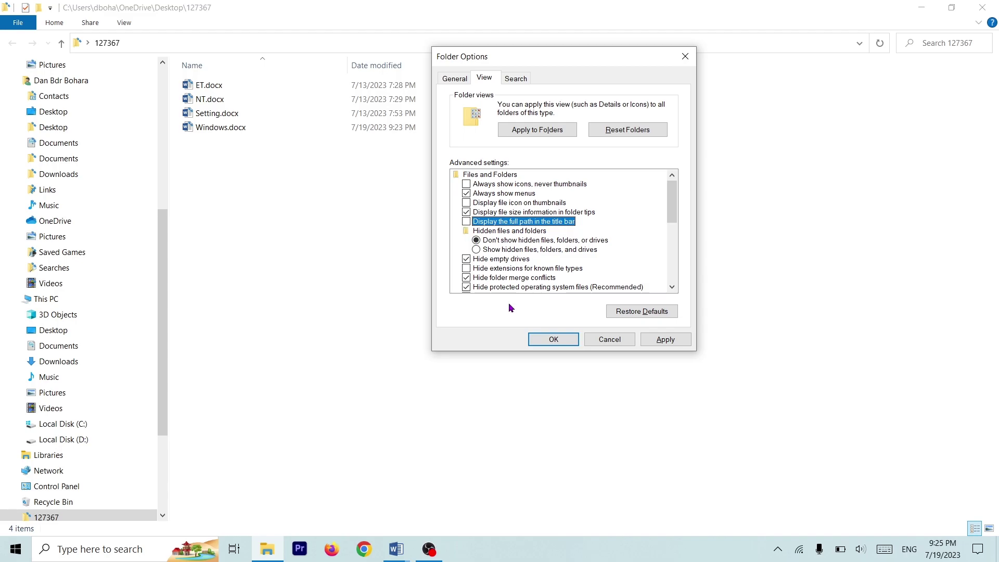
left_click(542, 341)
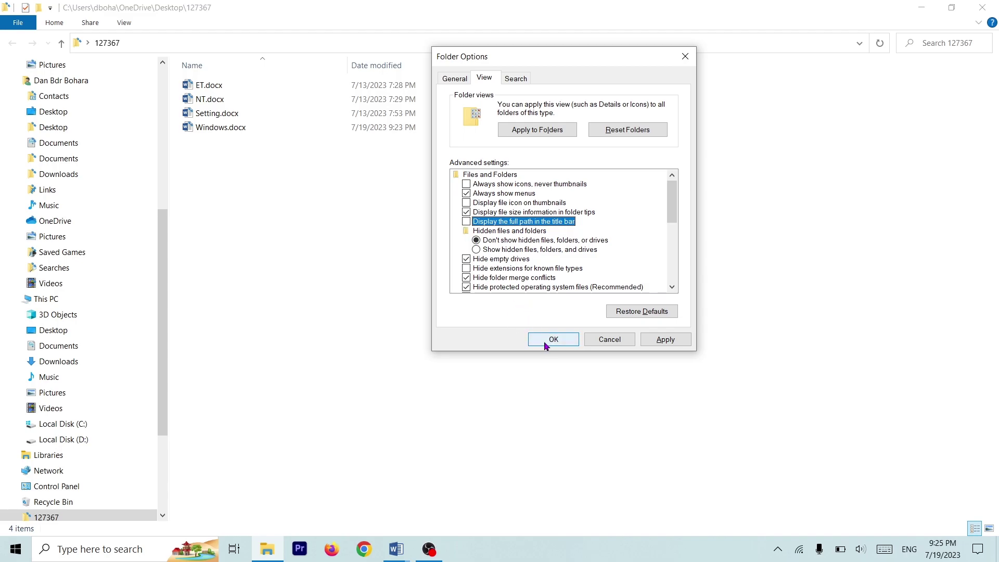
left_click(545, 344)
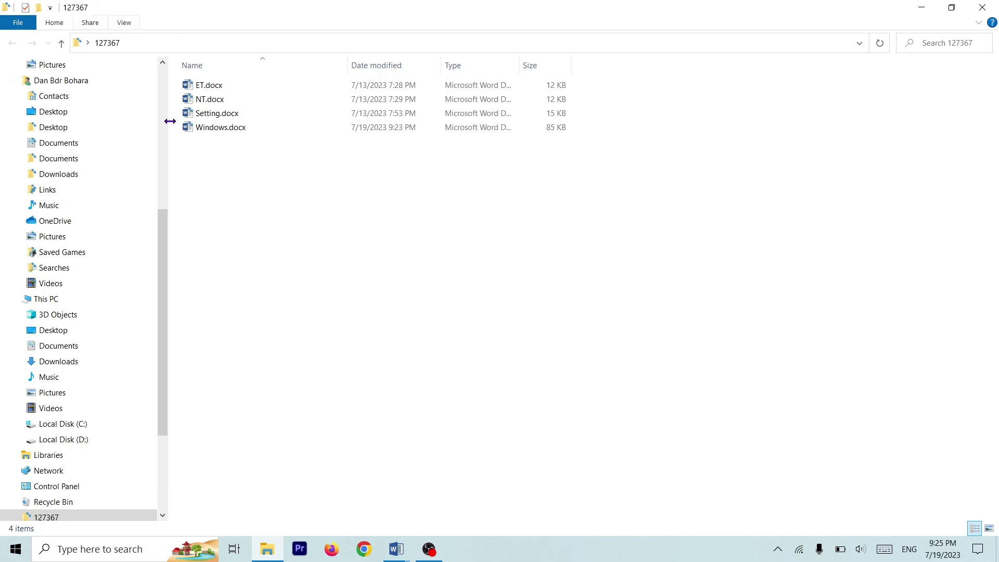
left_click(245, 132)
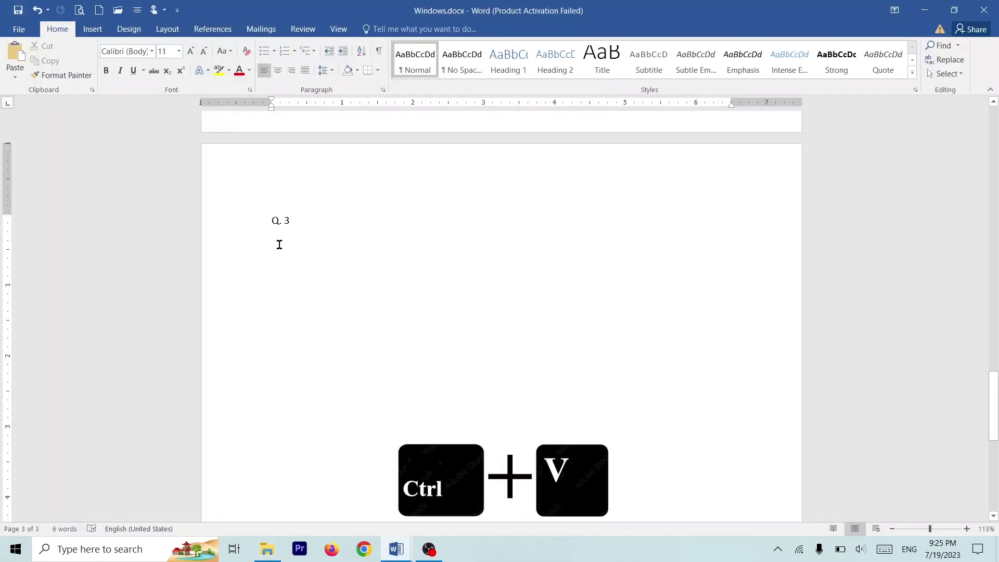
Paste the Folder Options screenshot under Q. 3 in Windows.docx
key("ctrl+v")
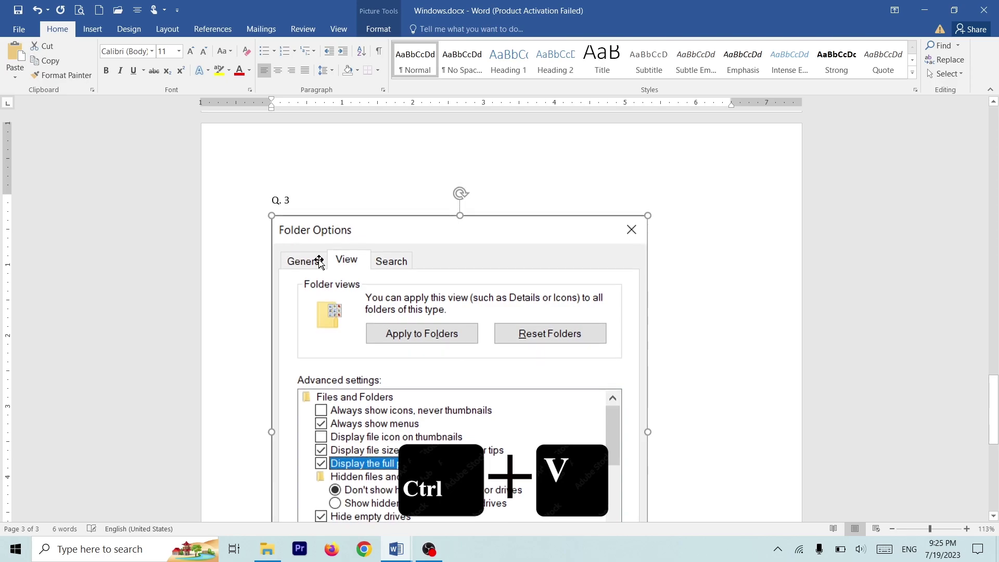
scroll(365, 263, "down", 3)
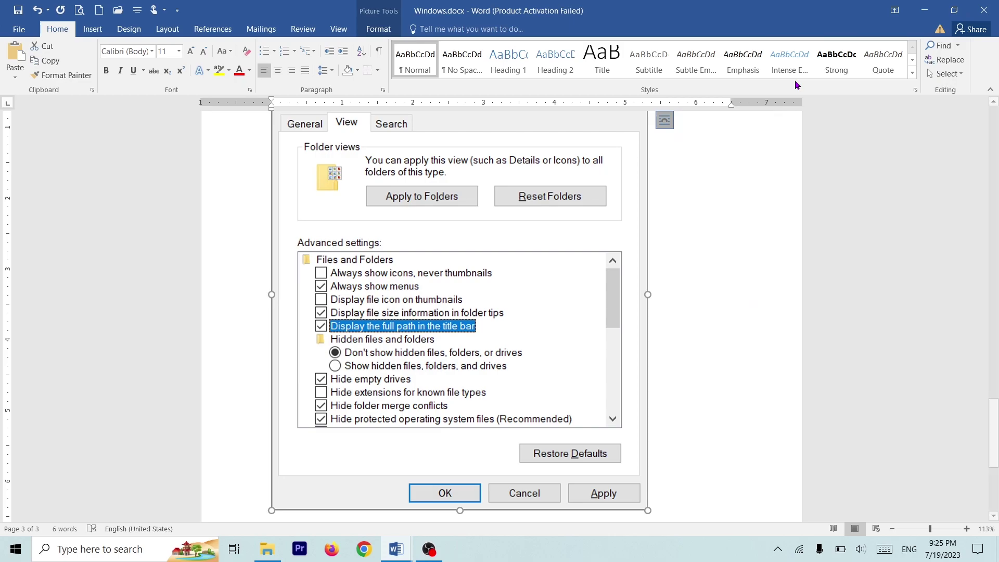
left_click(924, 11)
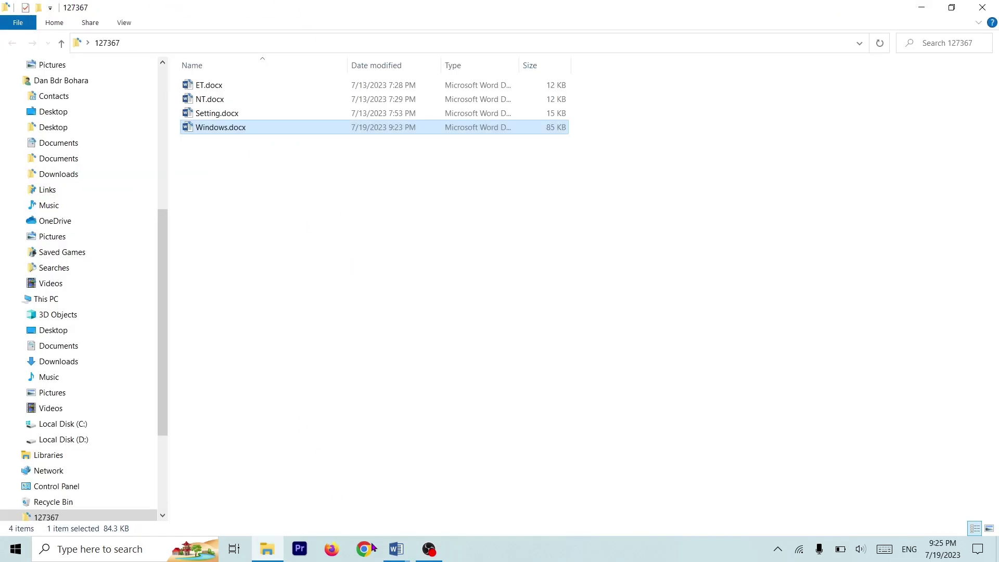
mouse_move(400, 554)
left_click(458, 501)
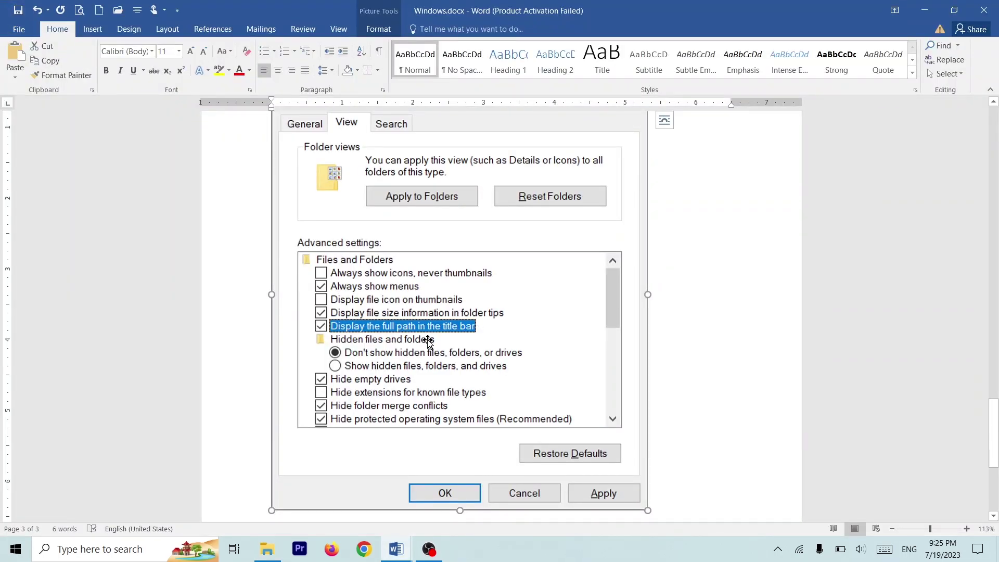
Deselect the picture and start the Q. 4 label on the next page, then check the task list
scroll(427, 338, "down", 4)
left_click(718, 344)
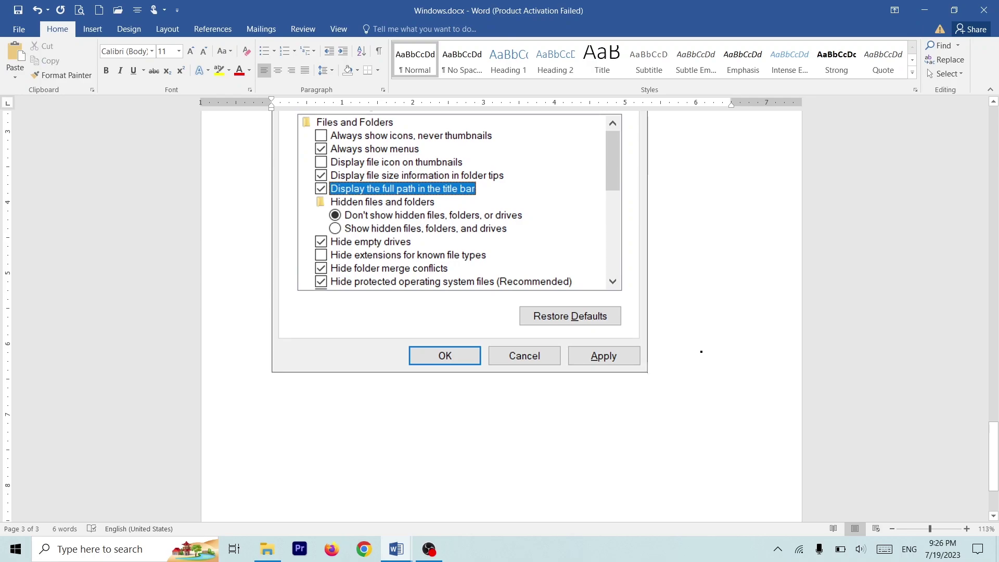
scroll(710, 355, "down", 6)
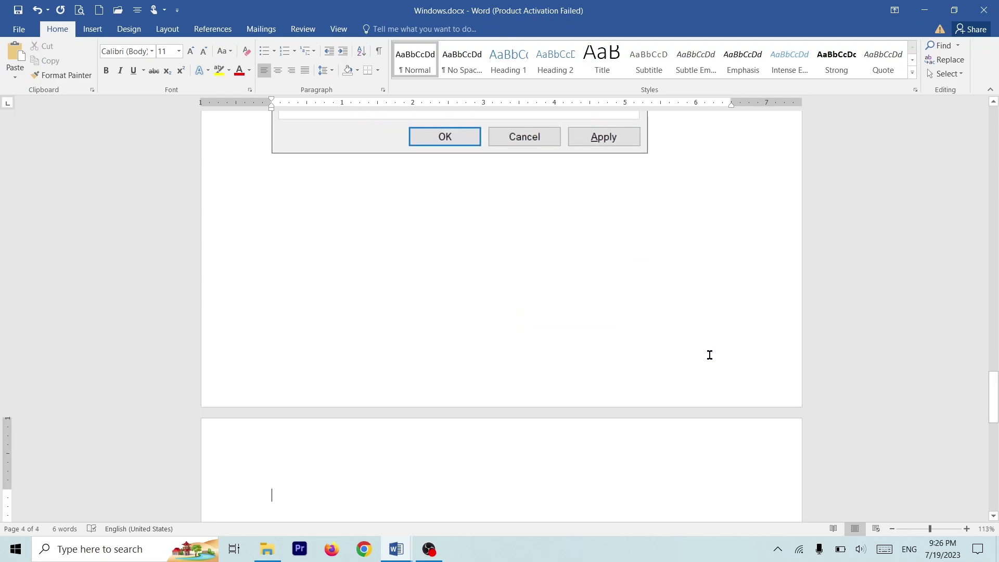
type("Q. 4")
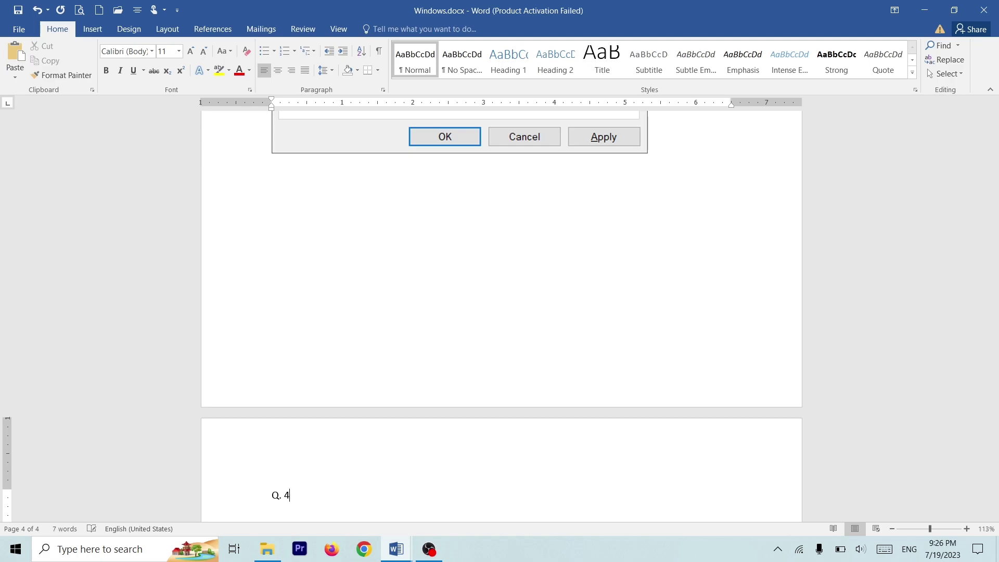
key("alt+Tab")
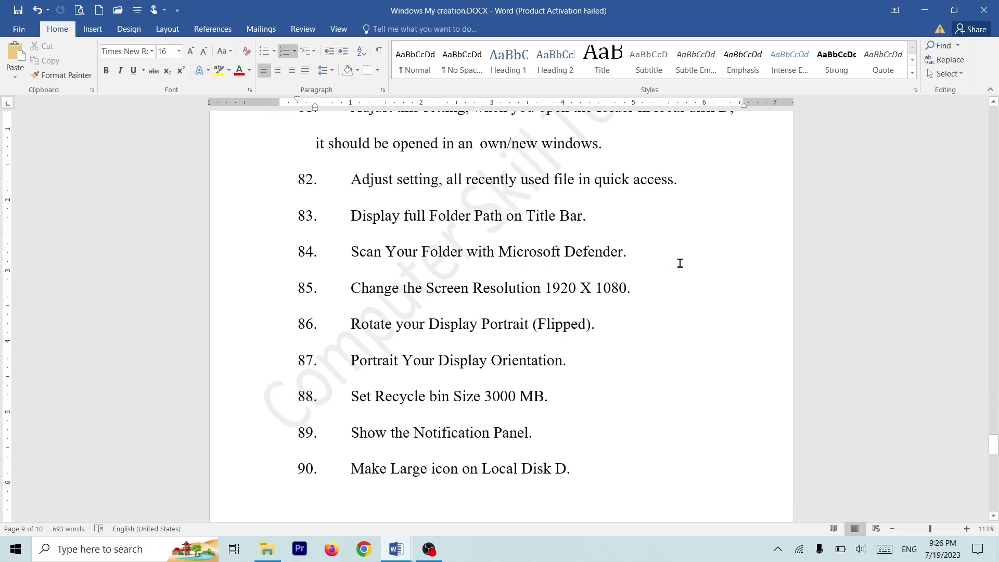
left_click(918, 9)
Scan the 127367 folder with Microsoft Defender and screenshot the scan results
left_click(925, 9)
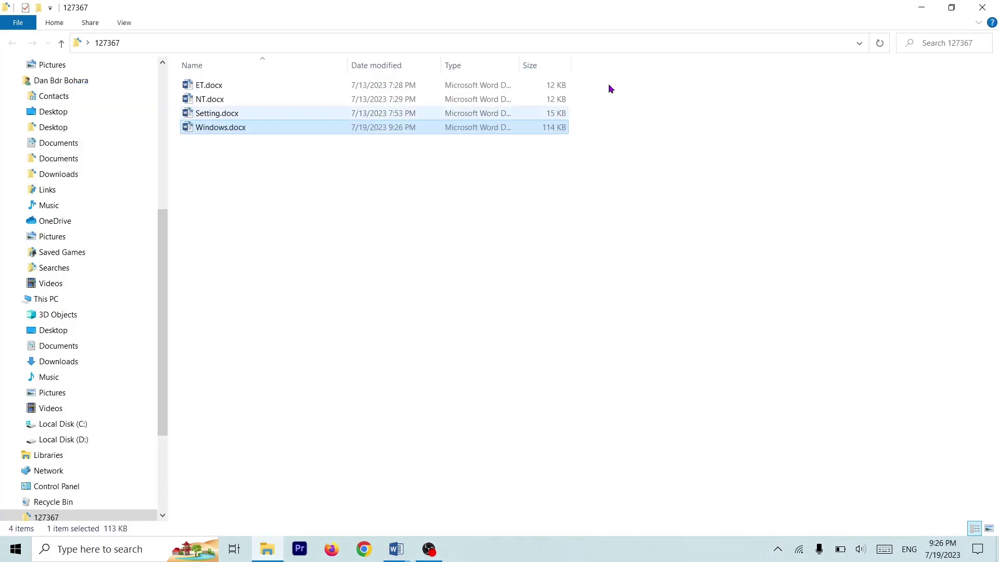
left_click(982, 7)
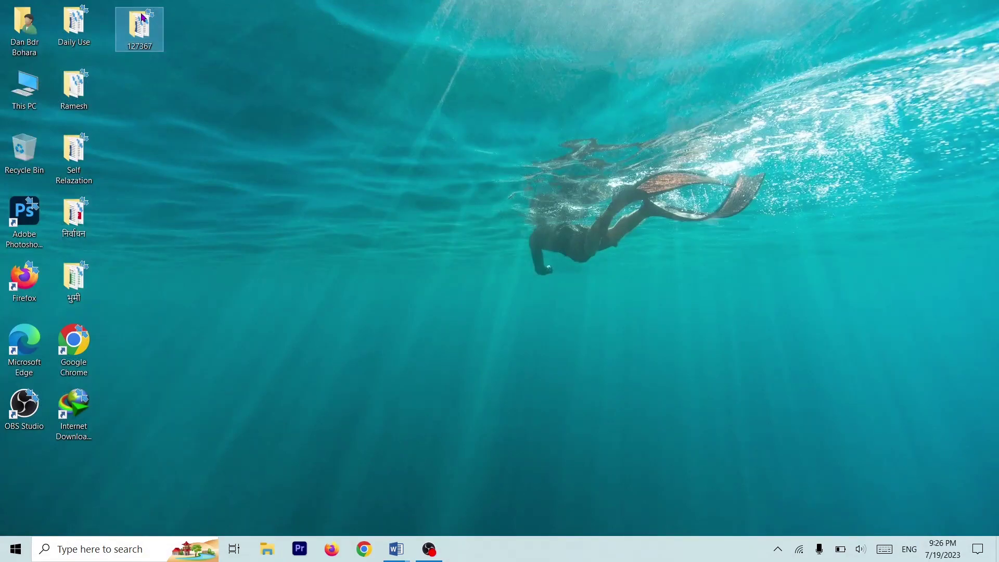
right_click(142, 48)
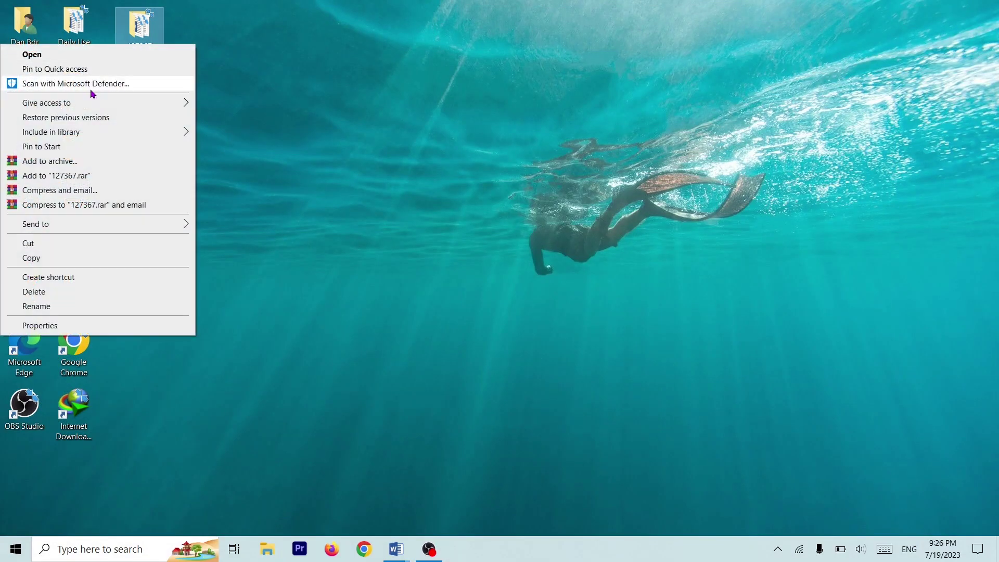
left_click(94, 84)
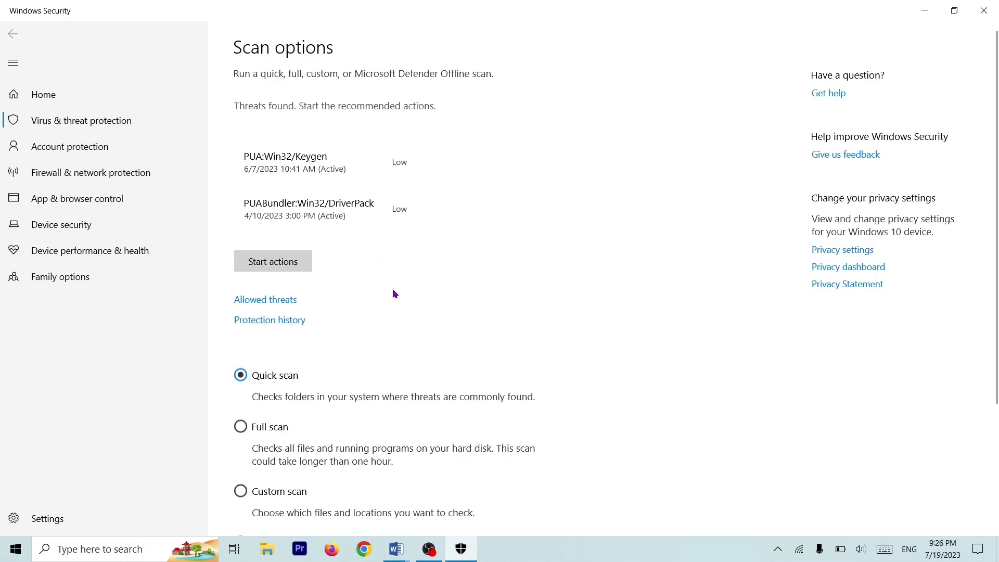
key("Print")
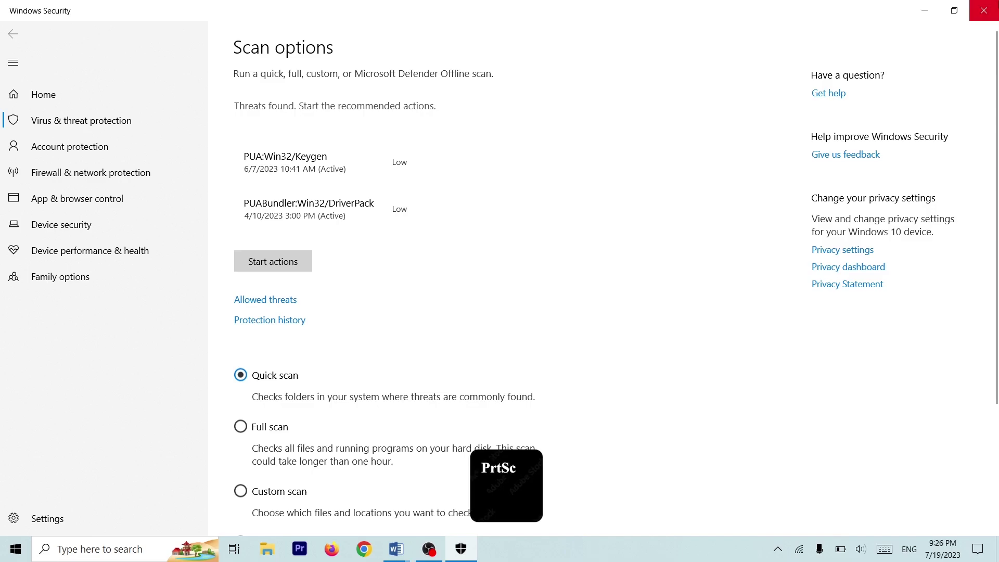
left_click(983, 10)
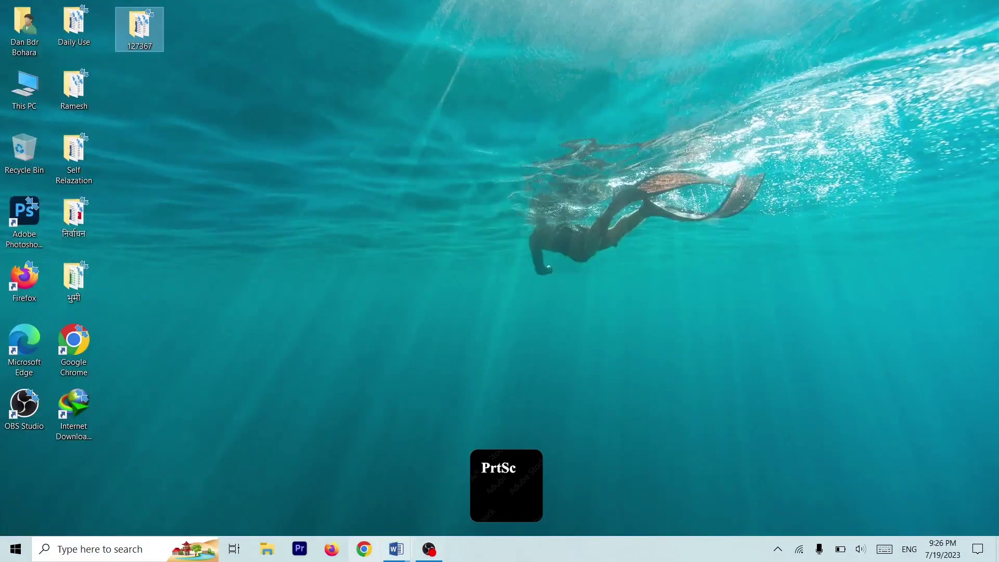
Paste the scan screenshot under Q. 4 in Windows.docx and add a 'Q. 5' label below
mouse_move(397, 549)
left_click(444, 482)
scroll(390, 360, "down", 5)
key("ctrl+v")
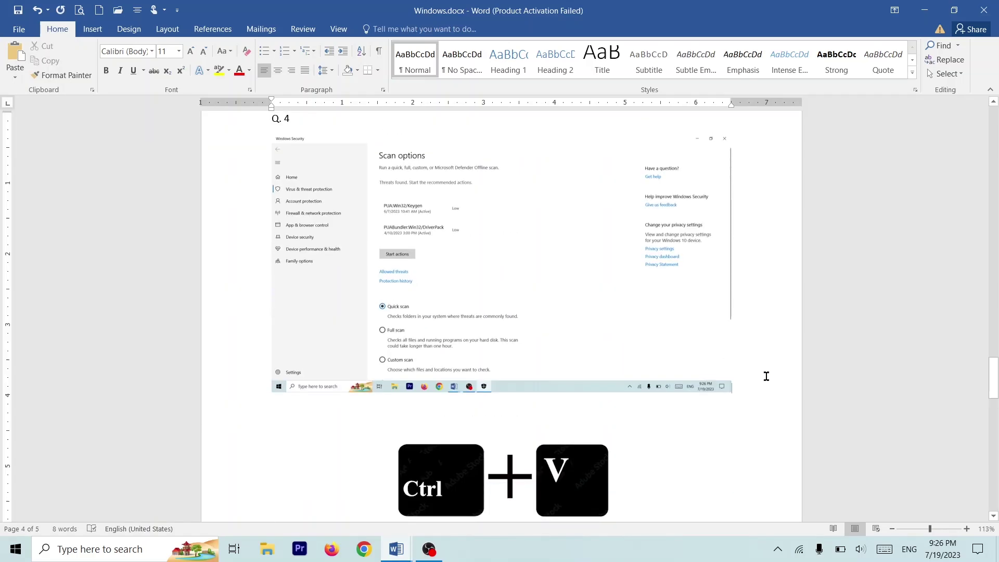
key("Return")
type("Q. 5")
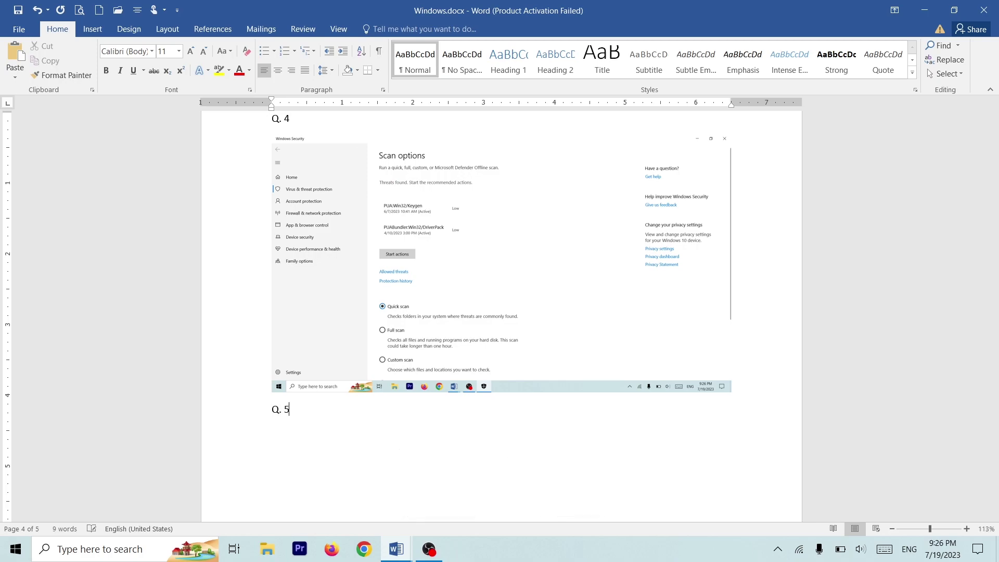
key("alt+Tab")
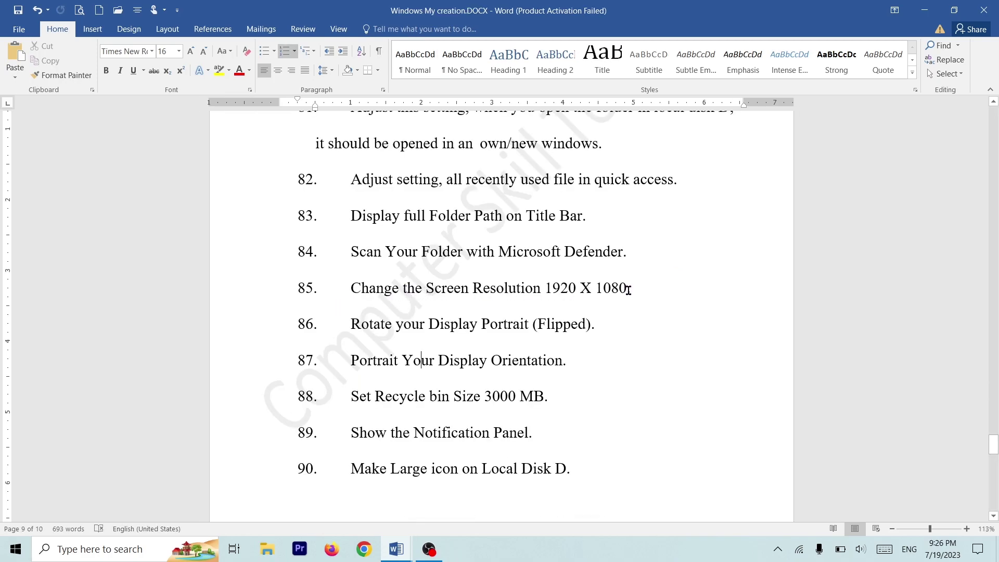
left_click(924, 10)
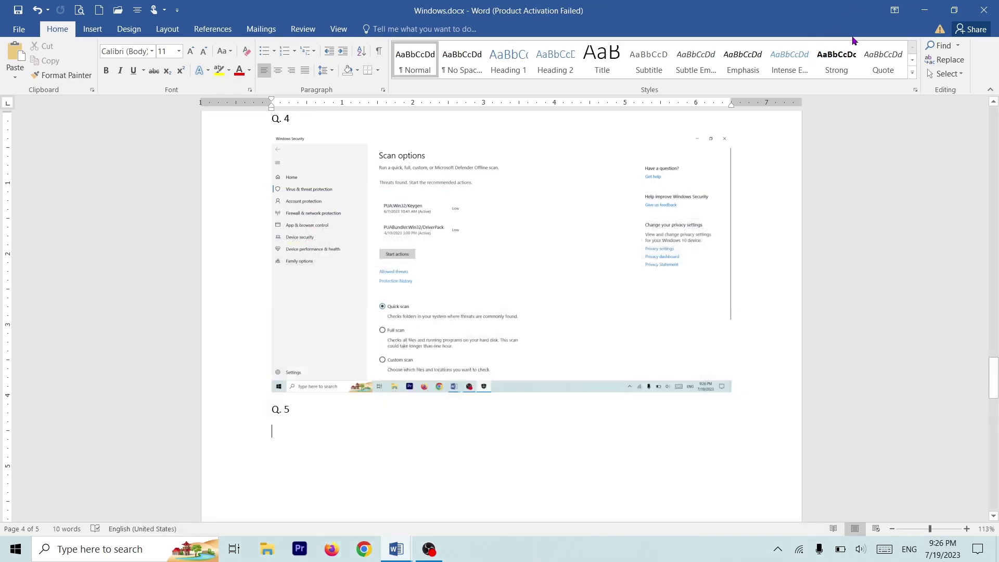
left_click(924, 10)
Screenshot the Display resolution list with 1920 × 1080 (Recommended) current, then close Settings
right_click(322, 246)
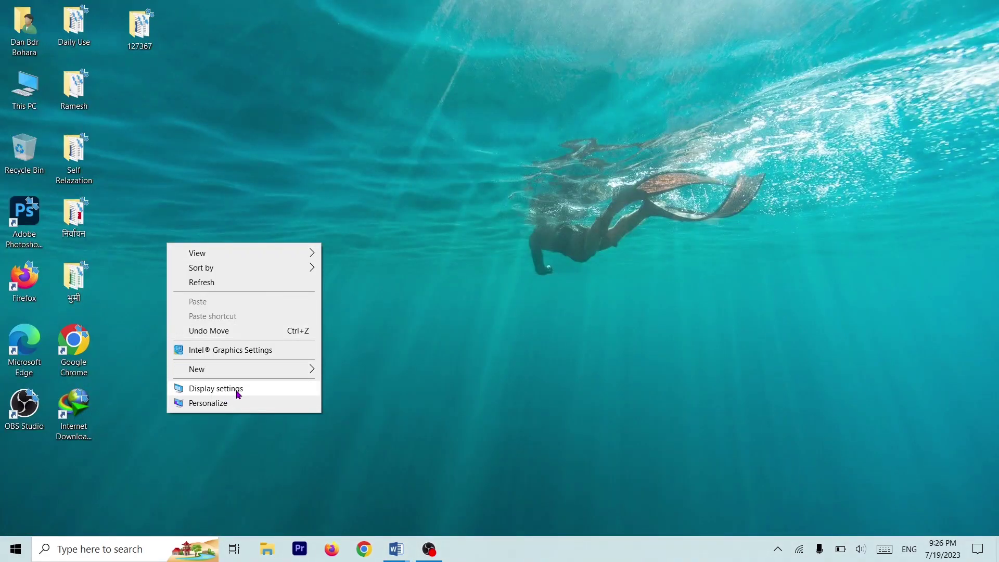
left_click(239, 394)
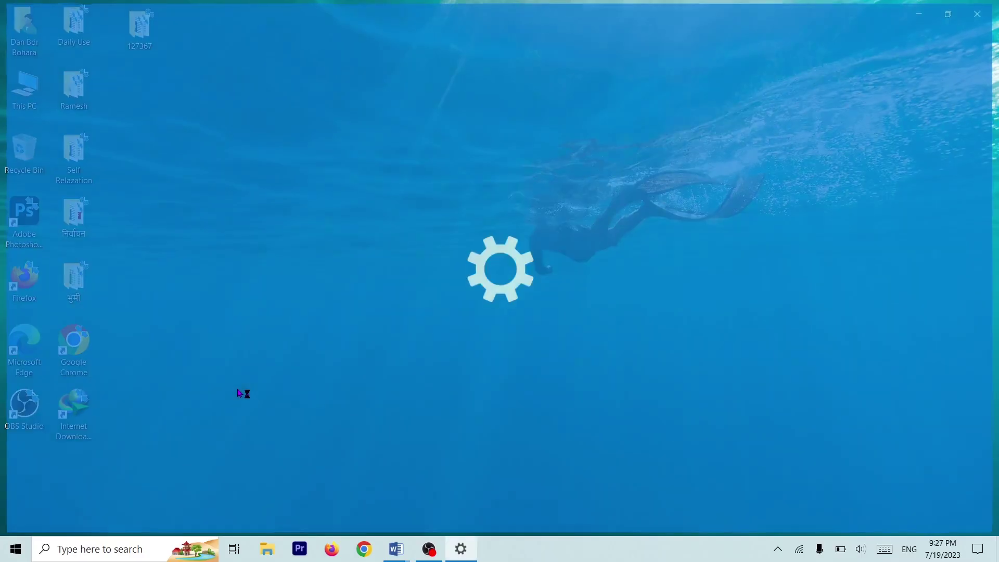
scroll(327, 311, "down", 3)
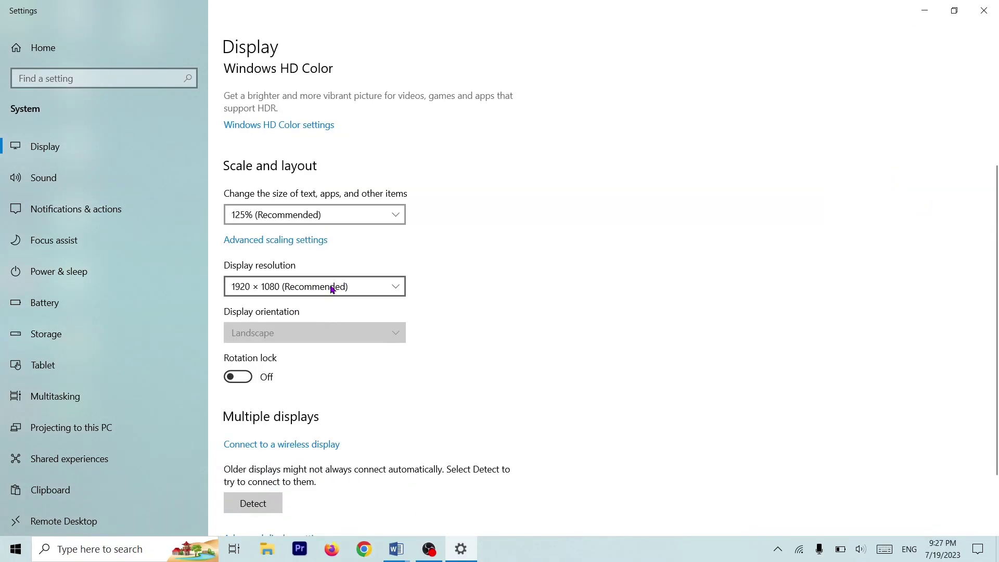
left_click(351, 287)
key("Print")
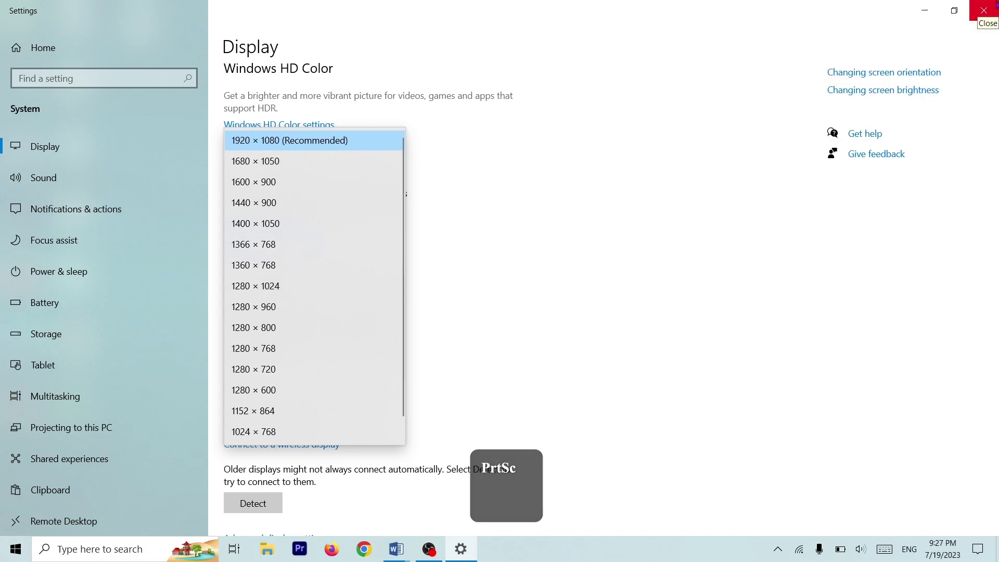
left_click(984, 11)
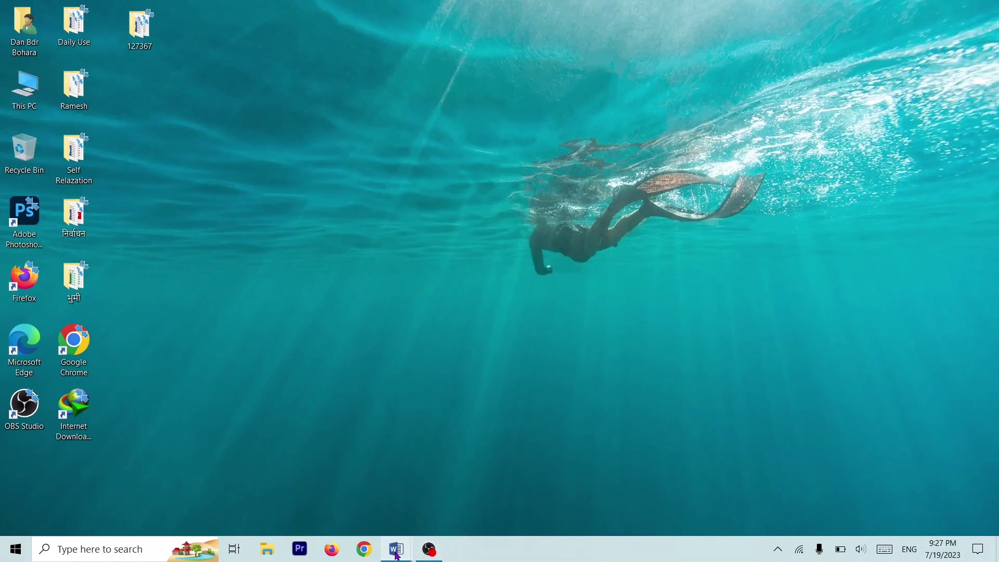
Paste the display resolution screenshot under Q. 5 in Windows.docx
mouse_move(396, 549)
left_click(458, 488)
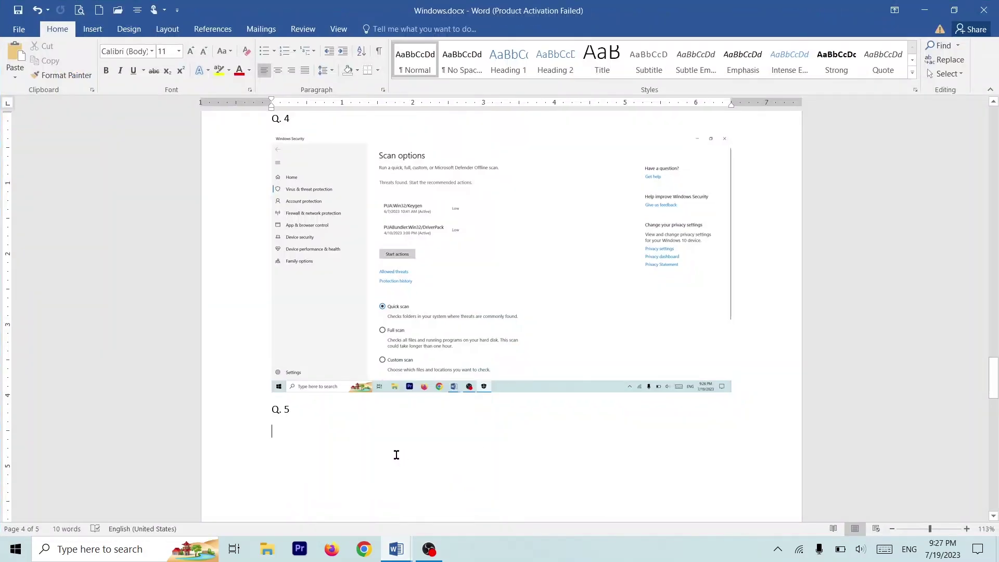
scroll(395, 455, "down", 5)
key("ctrl+v")
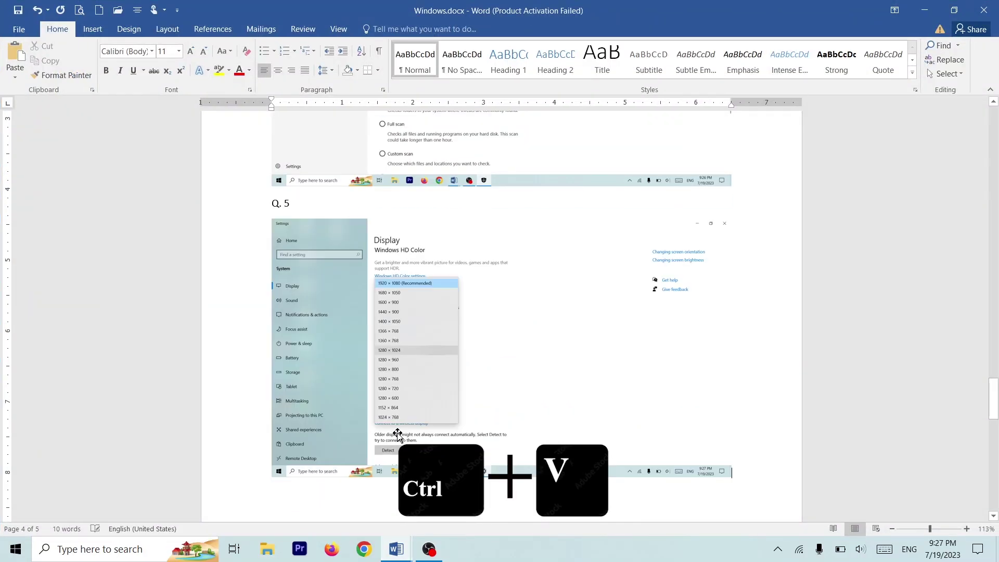
scroll(399, 368, "down", 5)
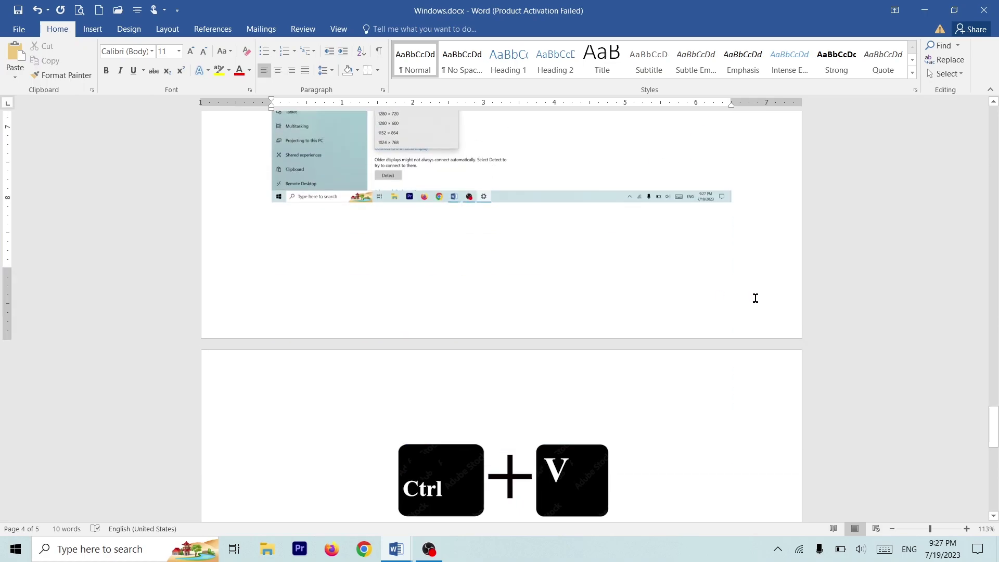
Insert a page break and type 'Q. 8' on the new page, then check the task list
key("ctrl+Return")
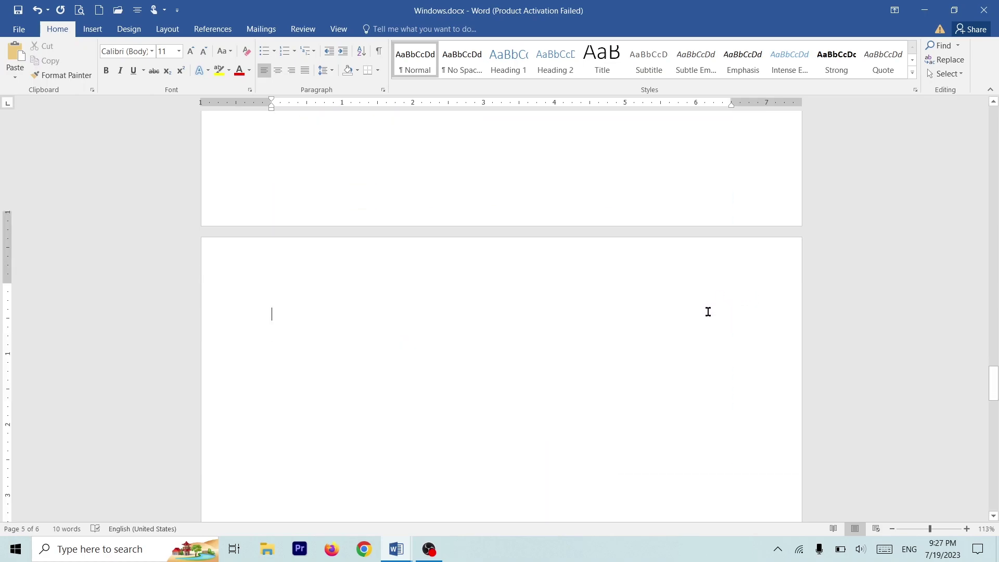
type("Q. 8")
key("alt+Tab")
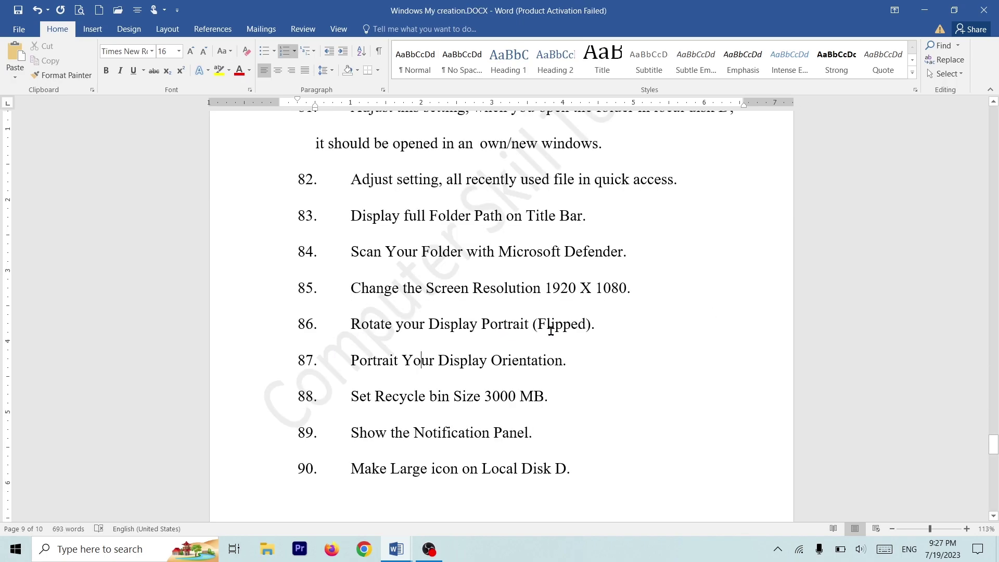
left_click(924, 10)
Open Display settings from the desktop and turn Rotation lock on
right_click(215, 243)
left_click(326, 282)
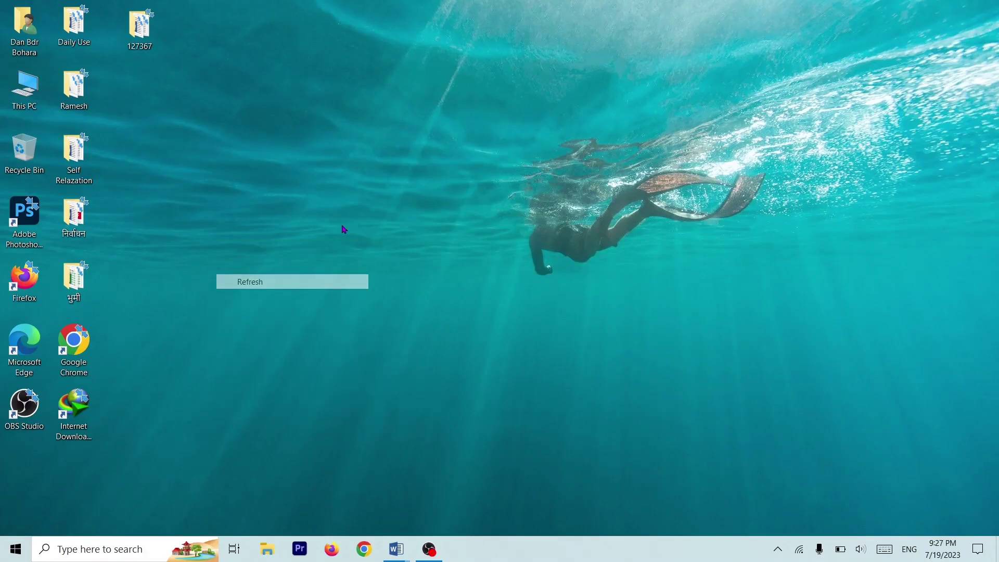
right_click(257, 119)
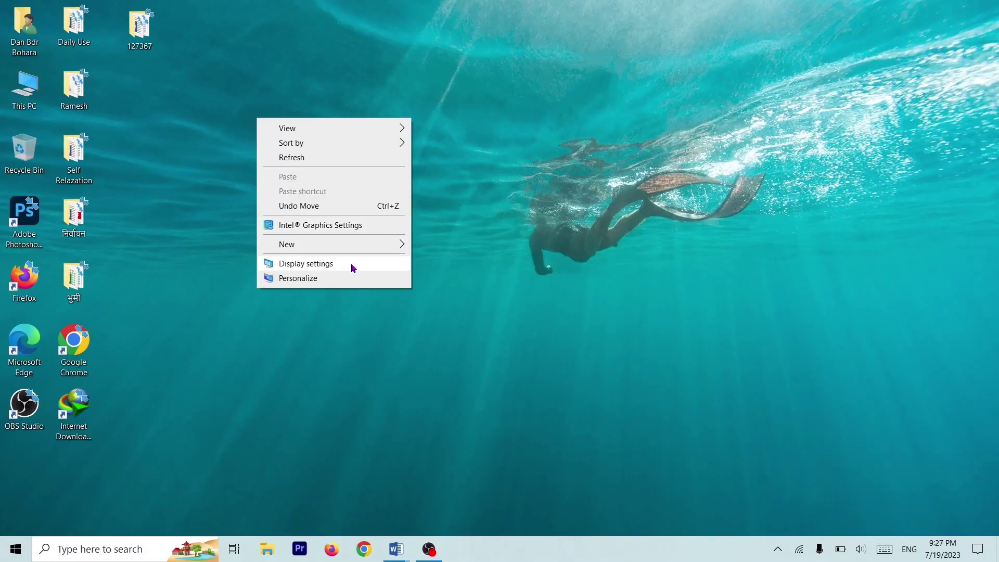
left_click(355, 266)
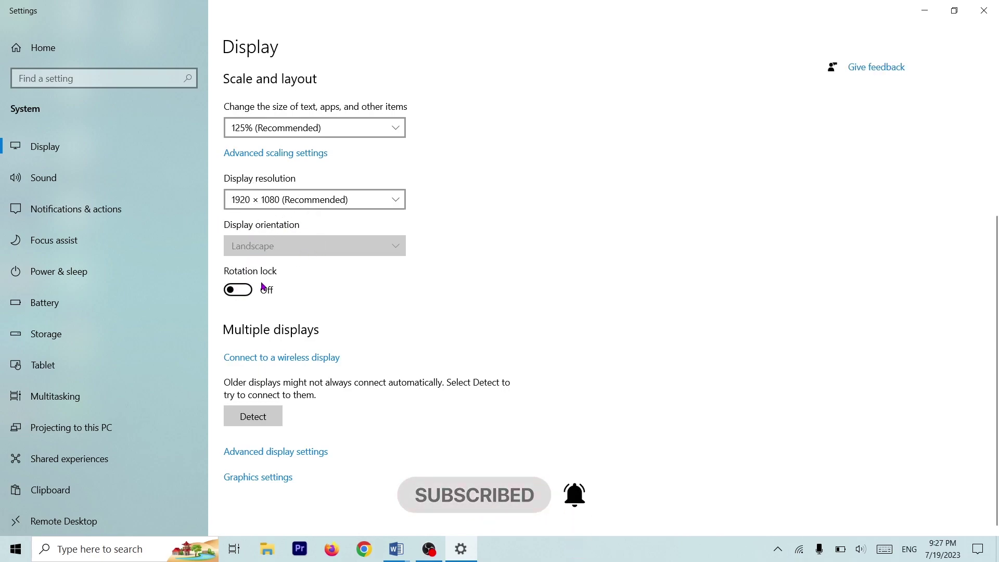
left_click(245, 295)
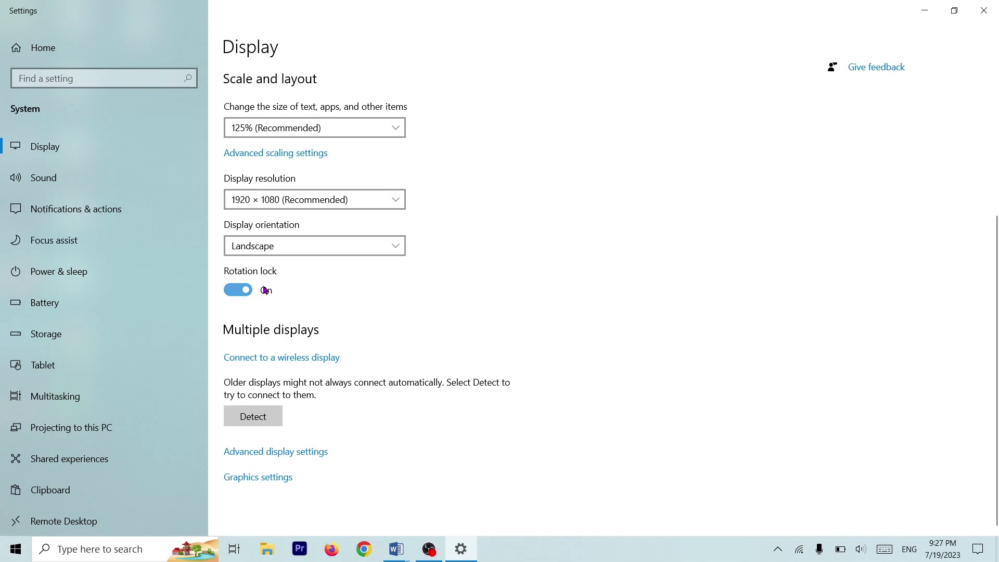
Screenshot the open Display orientation list with Landscape selected
left_click(281, 247)
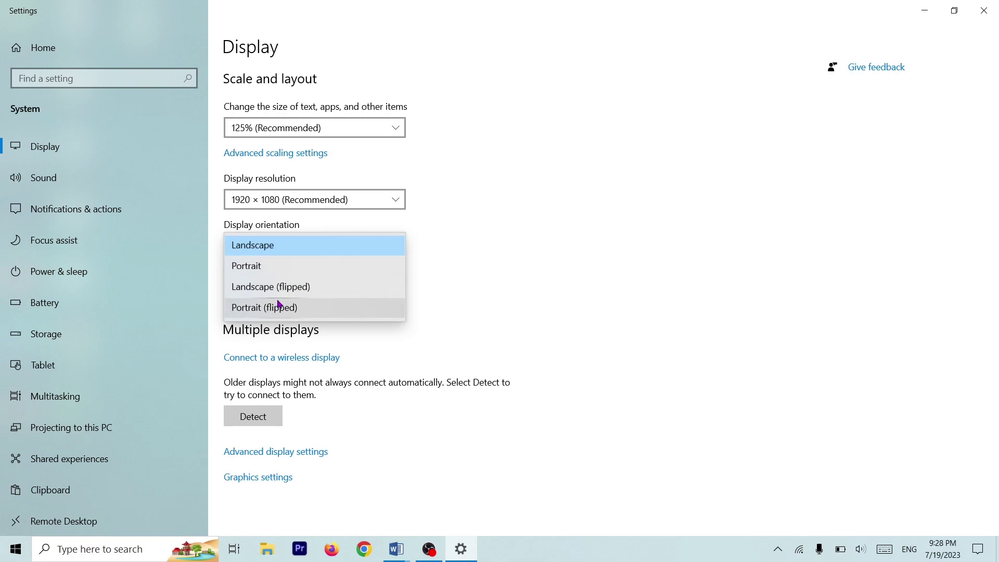
left_click(470, 255)
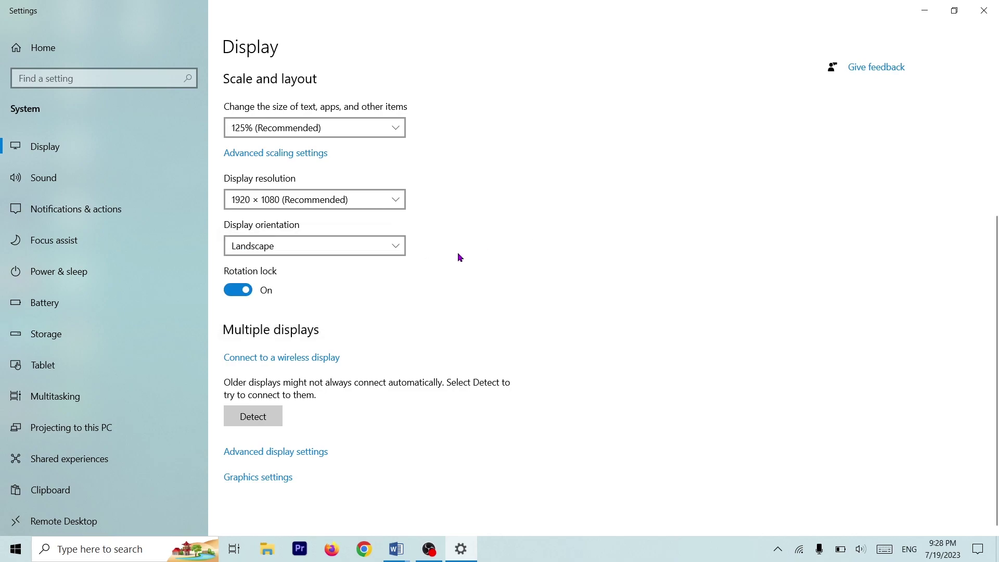
left_click(342, 254)
key("Print")
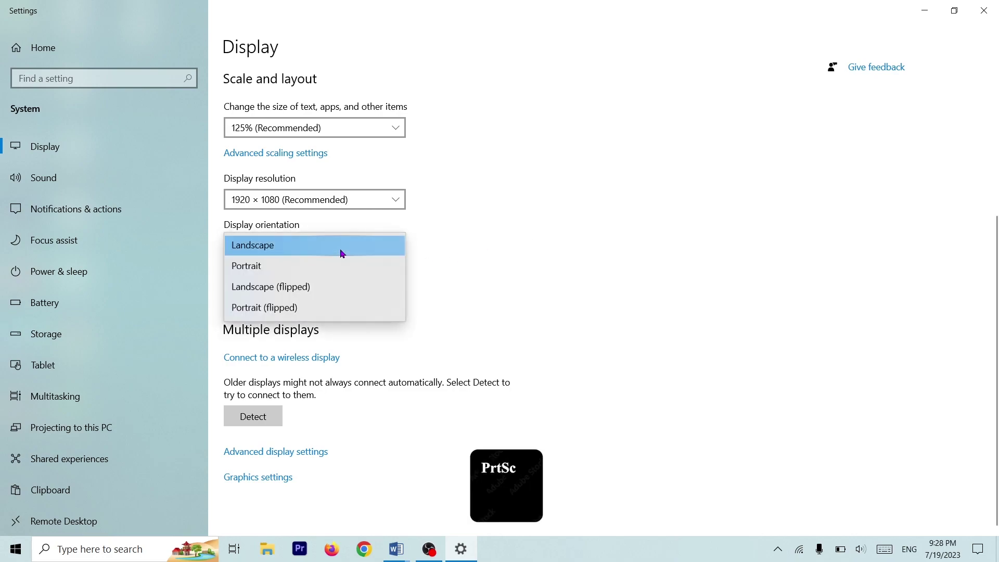
Try Portrait (flipped), revert to Landscape, and return to Word
left_click(285, 311)
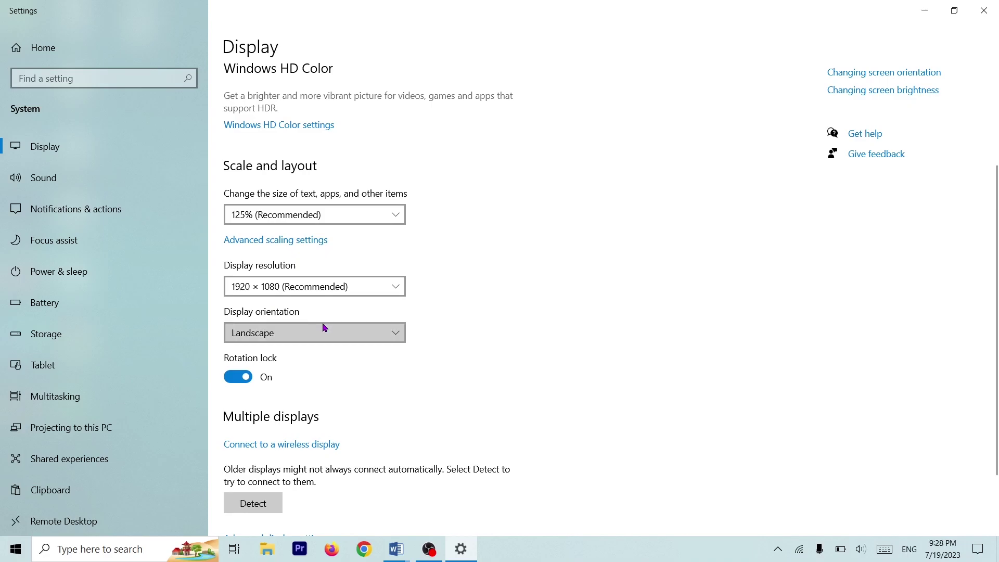
left_click(323, 328)
left_click(322, 331)
left_click(300, 331)
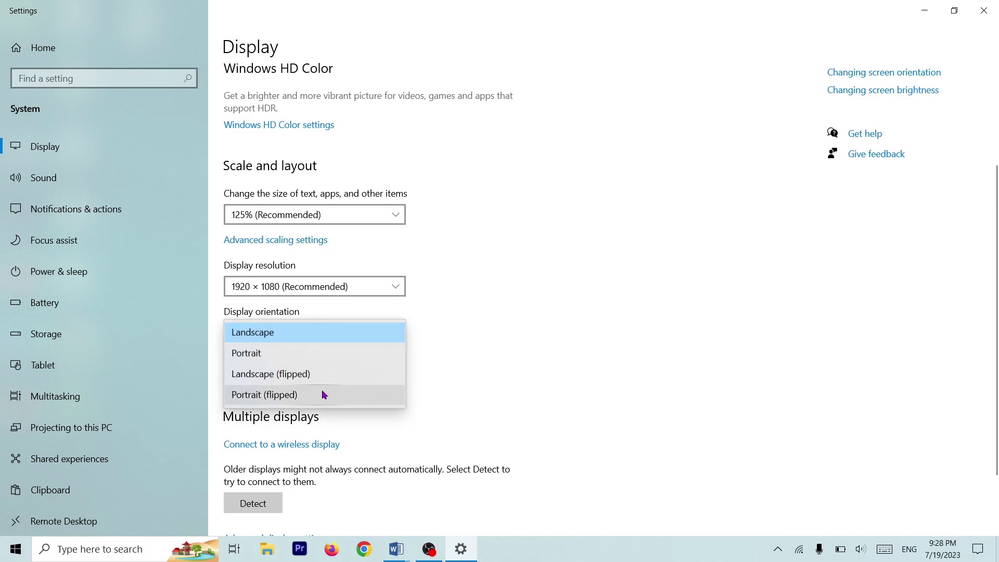
left_click(364, 330)
left_click(378, 332)
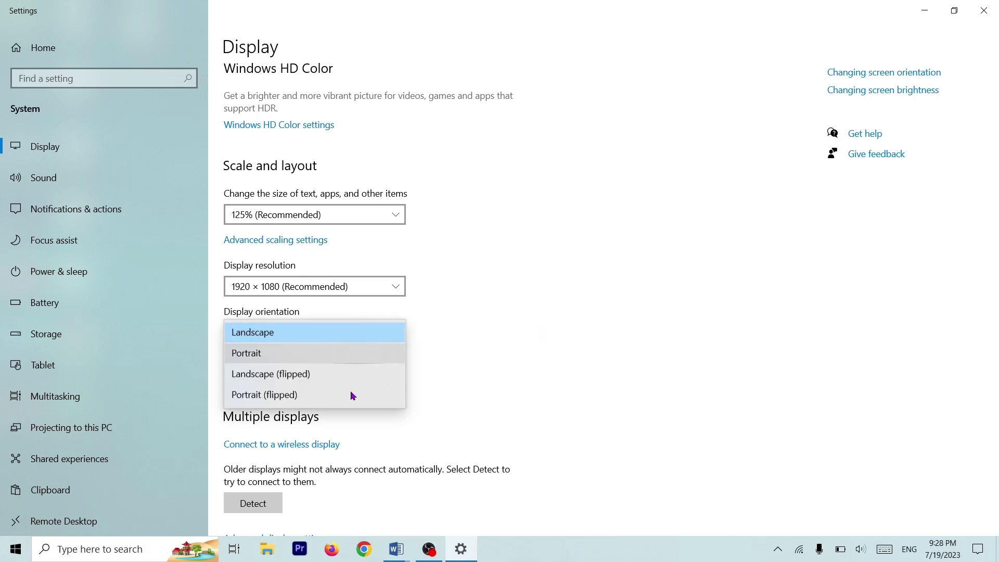
left_click(402, 552)
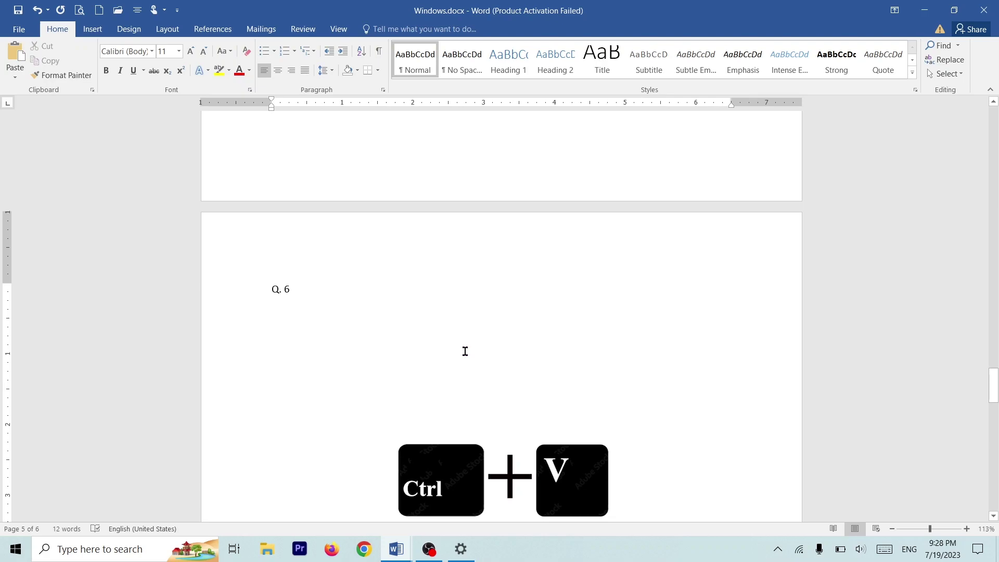
Paste the orientation screenshot below Q. 6 and start a 'Q.' label beneath it
left_click(464, 351)
key("ctrl+v")
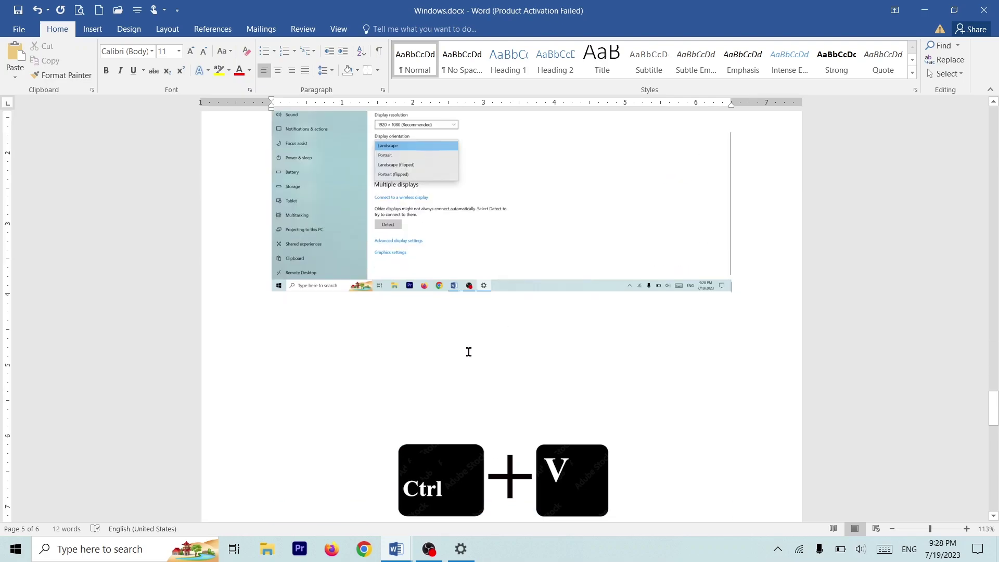
key("Return")
type("Q.")
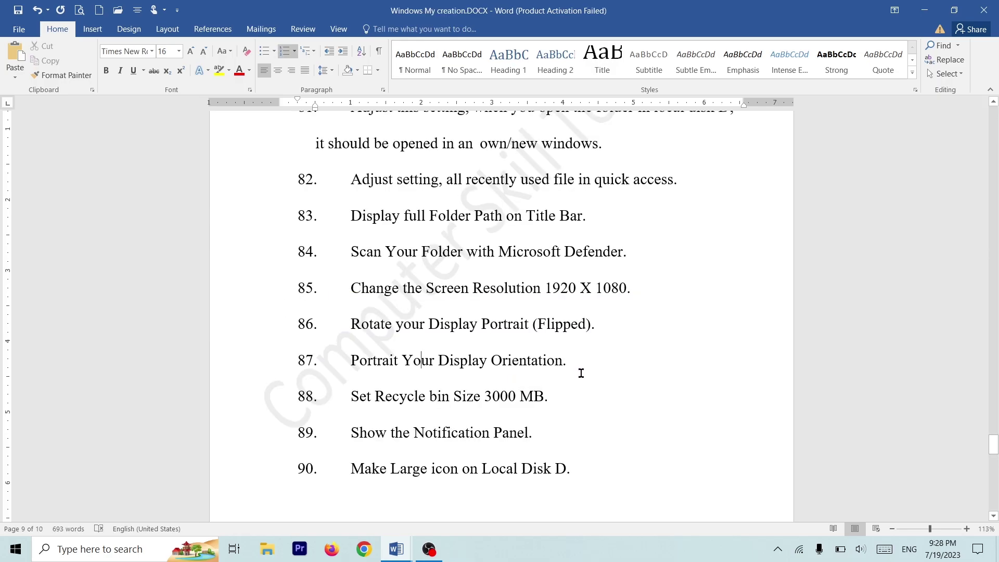
Review task 87 in the task list, then minimize both Word documents
left_click_drag(579, 369, 352, 379)
left_click(520, 363)
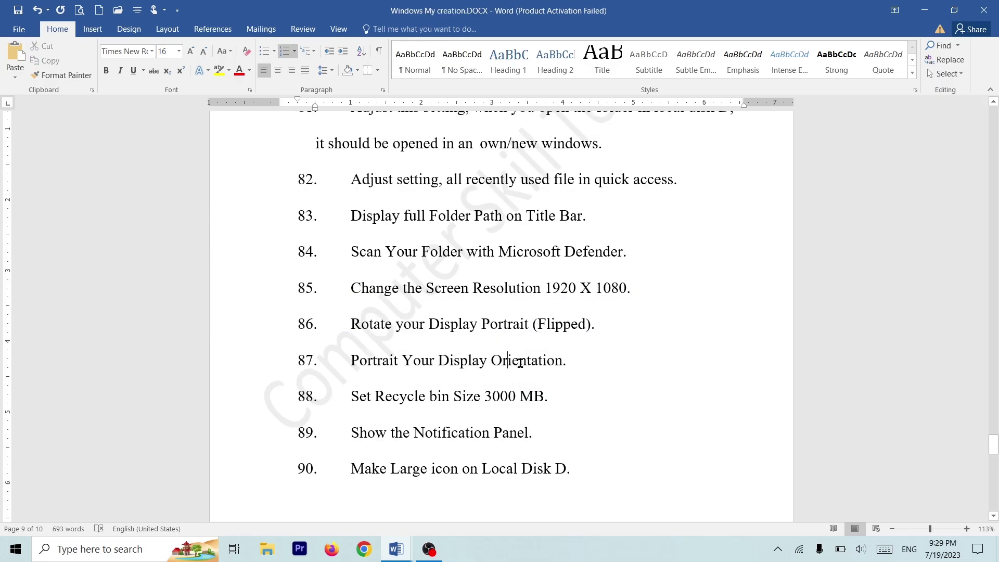
left_click(926, 11)
mouse_move(396, 549)
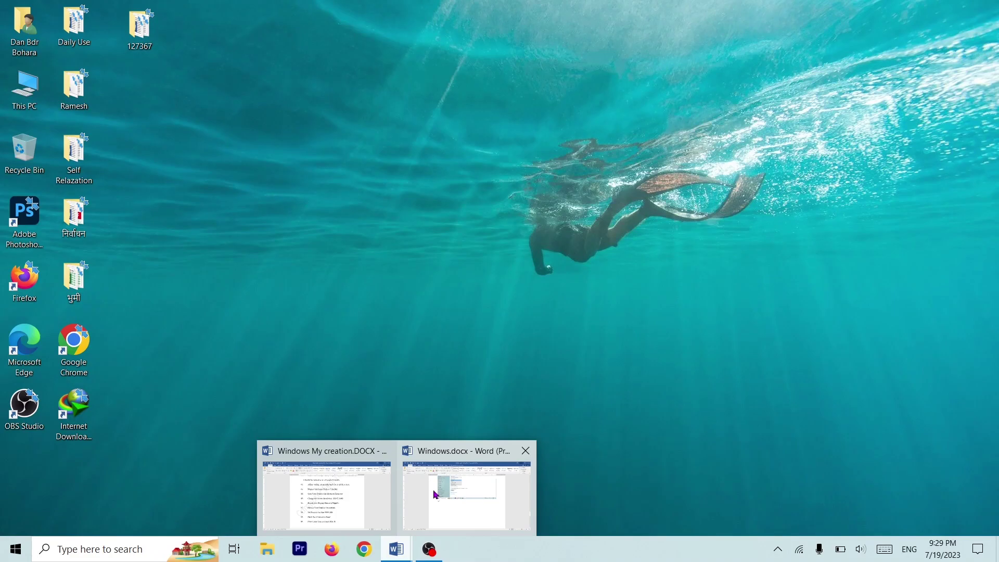
left_click(326, 488)
left_click(442, 491)
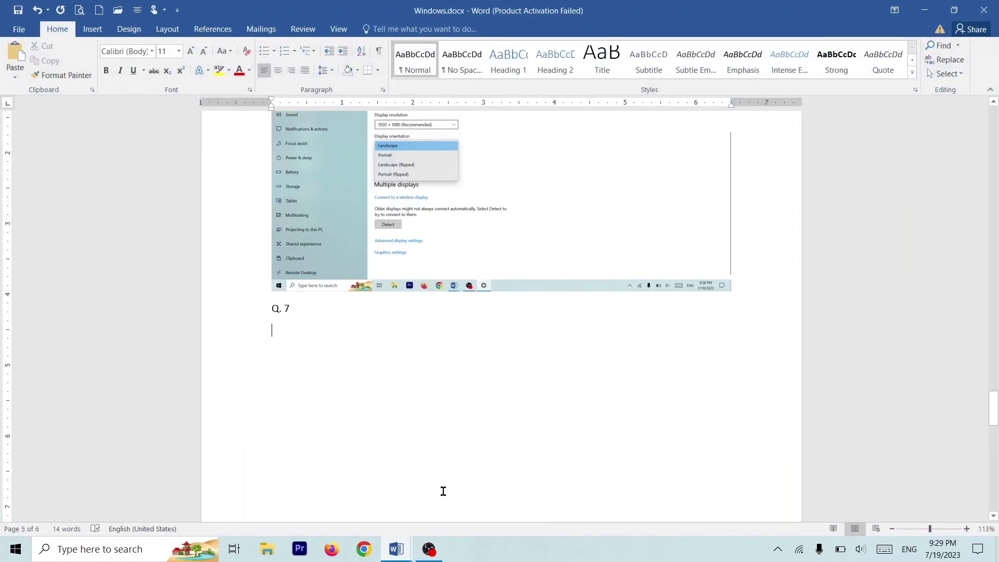
left_click(929, 13)
Switch the display orientation to Portrait, revert to Landscape, and close Settings
right_click(398, 188)
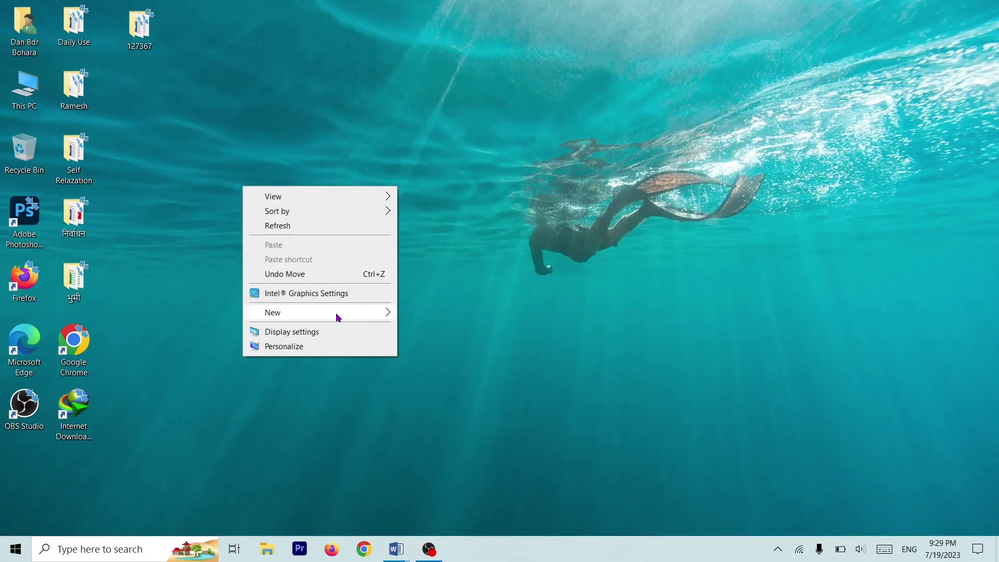
left_click(317, 331)
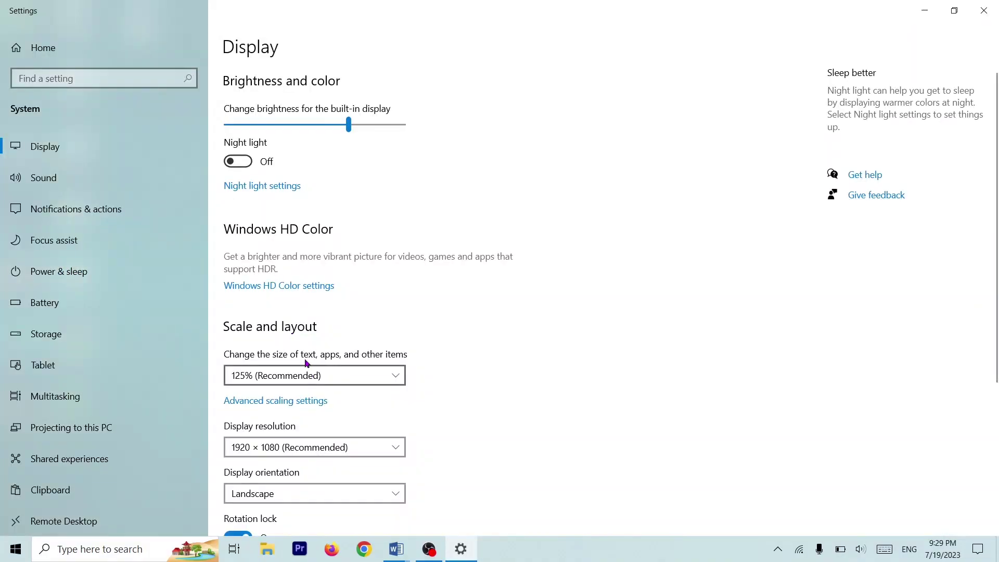
scroll(307, 299, "down", 5)
left_click(304, 255)
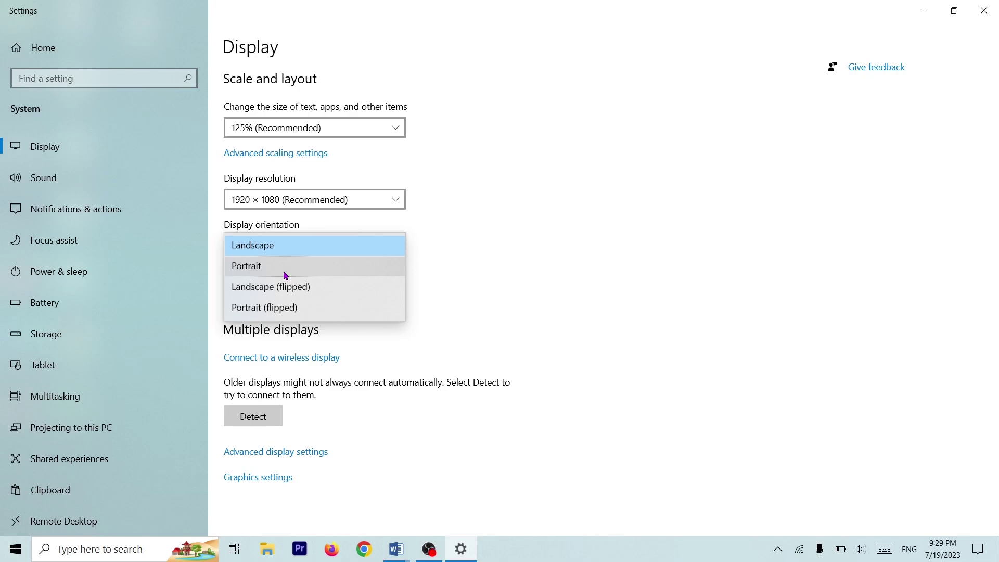
left_click(327, 269)
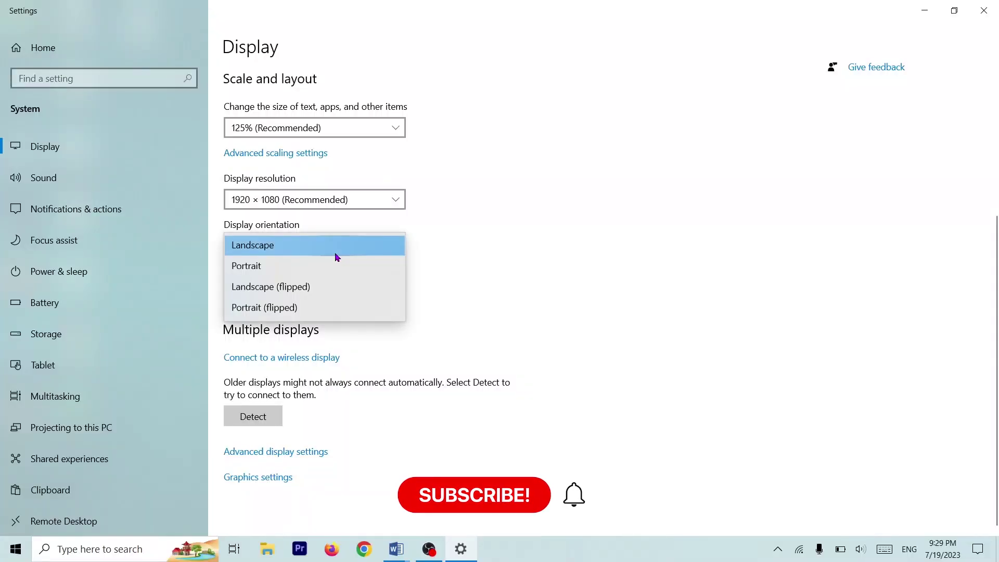
left_click(329, 250)
left_click(330, 251)
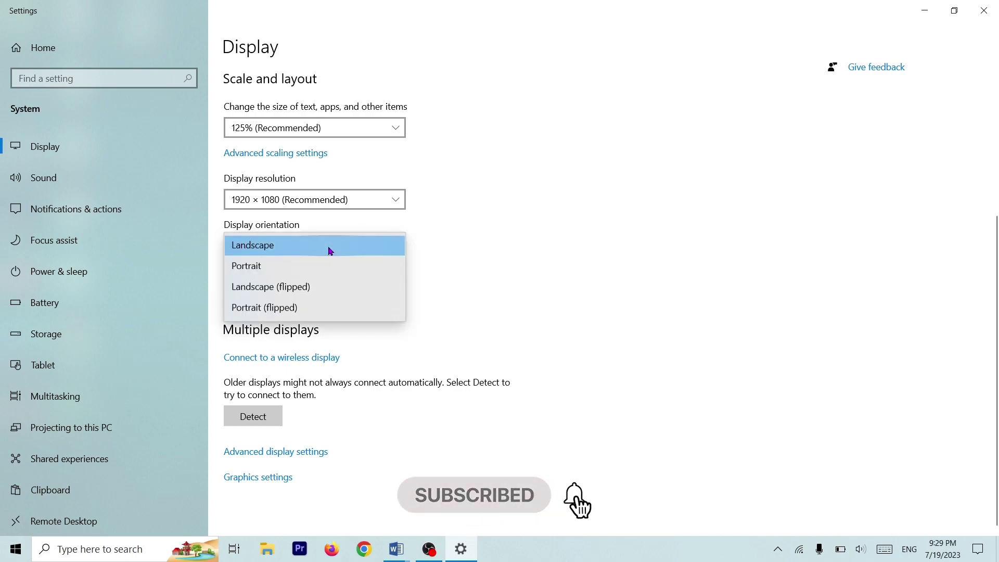
left_click(978, 10)
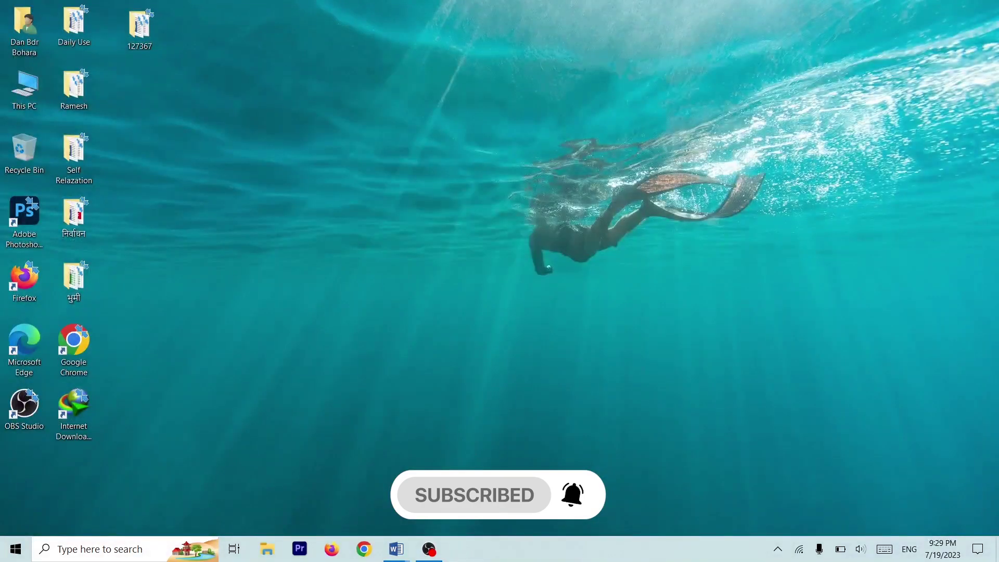
Type the 'Q. 9' label in Windows.docx, glance at the task list, and minimize both documents
mouse_move(397, 549)
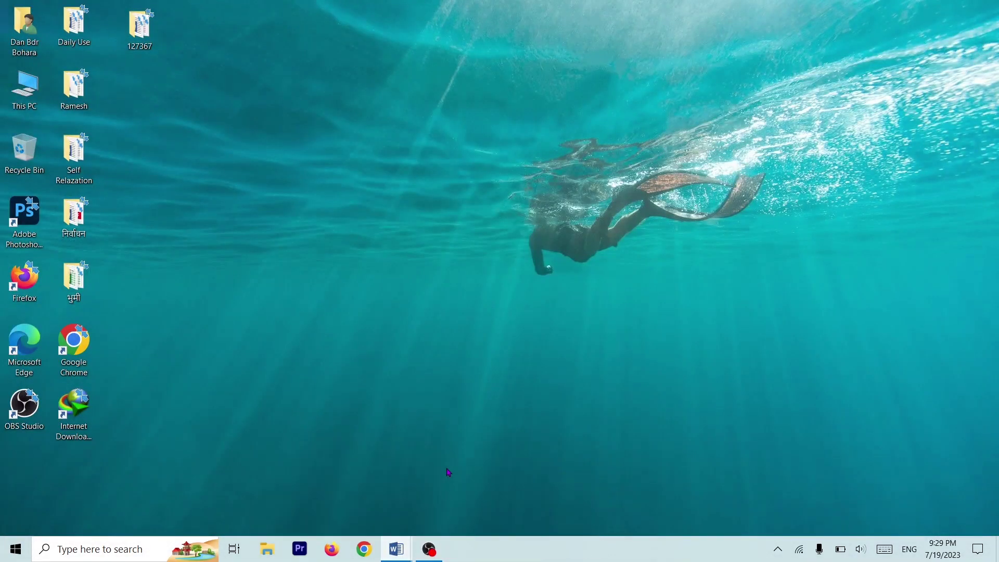
key("alt+Tab")
type("Q")
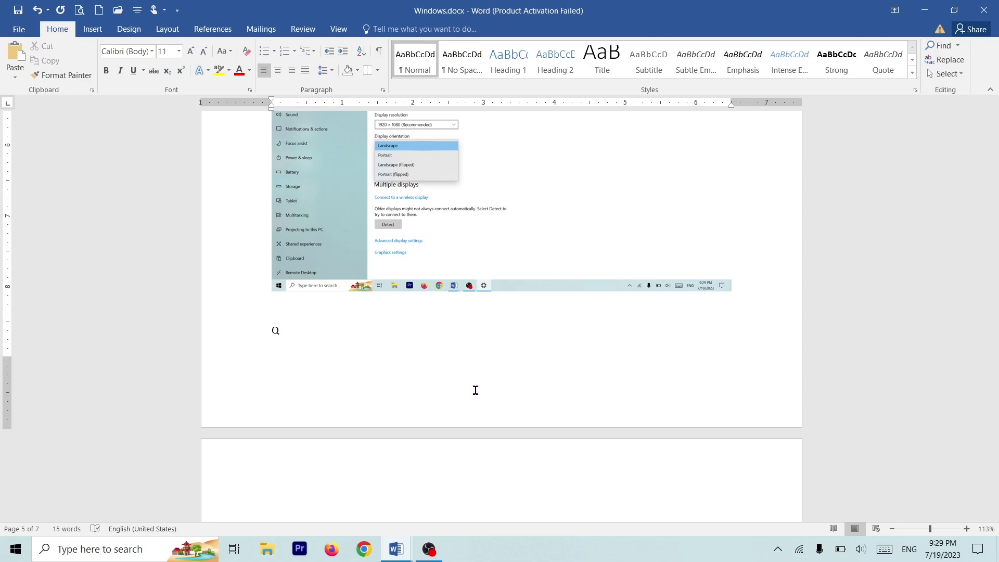
type(". 9")
key("alt+Tab")
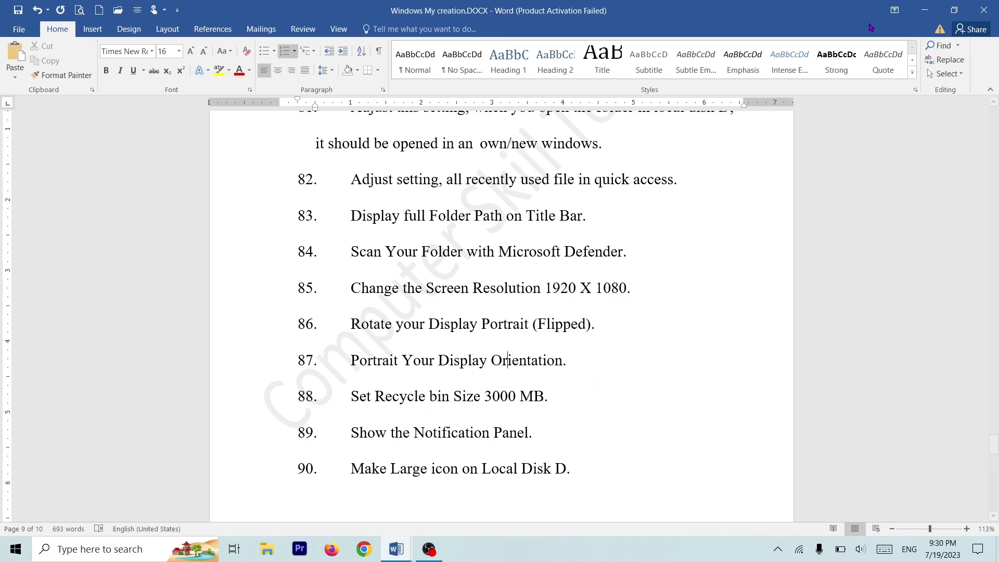
left_click(918, 19)
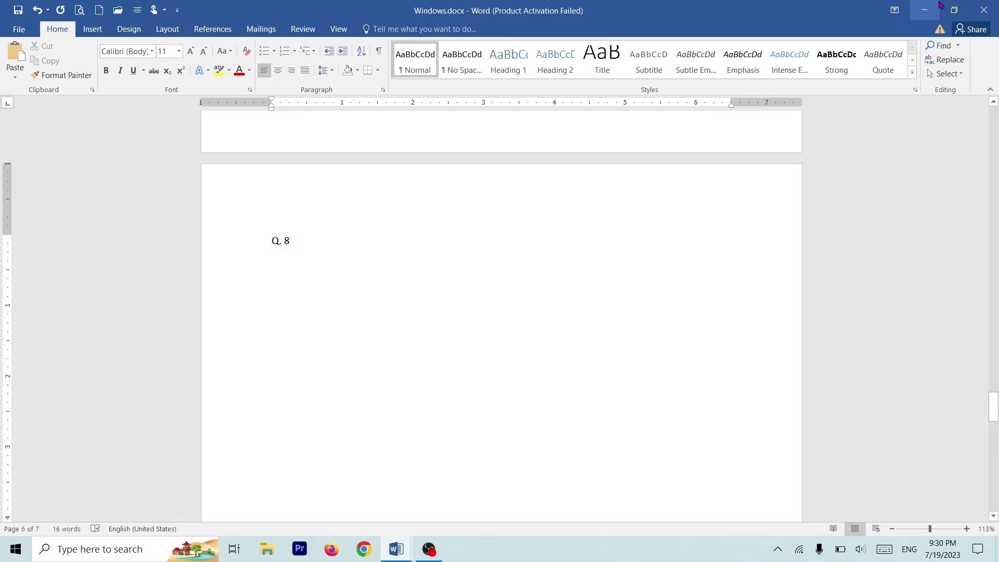
left_click(924, 12)
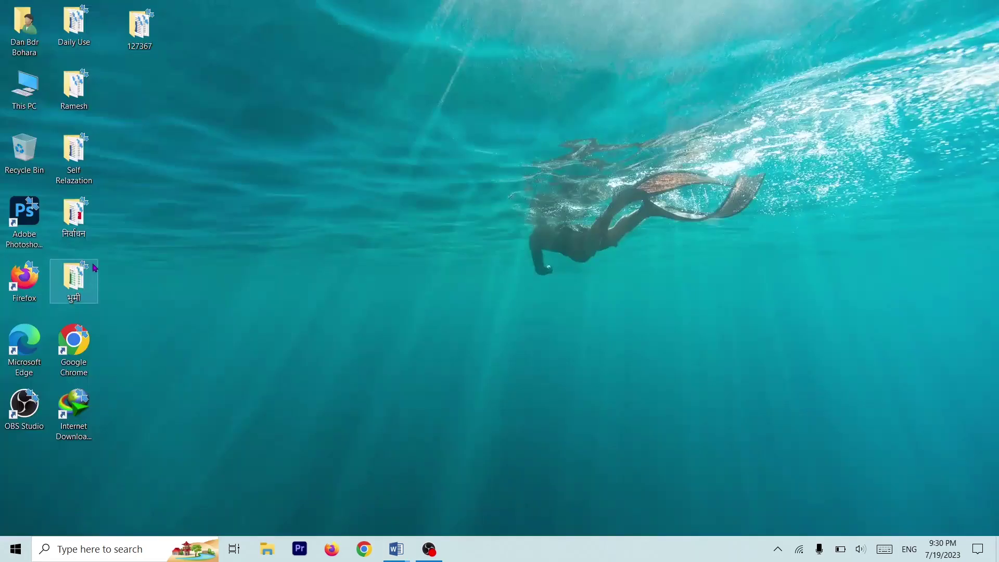
In Recycle Bin Properties, select Local Disk (C:) and enter 3000 MB as maximum size
right_click(38, 159)
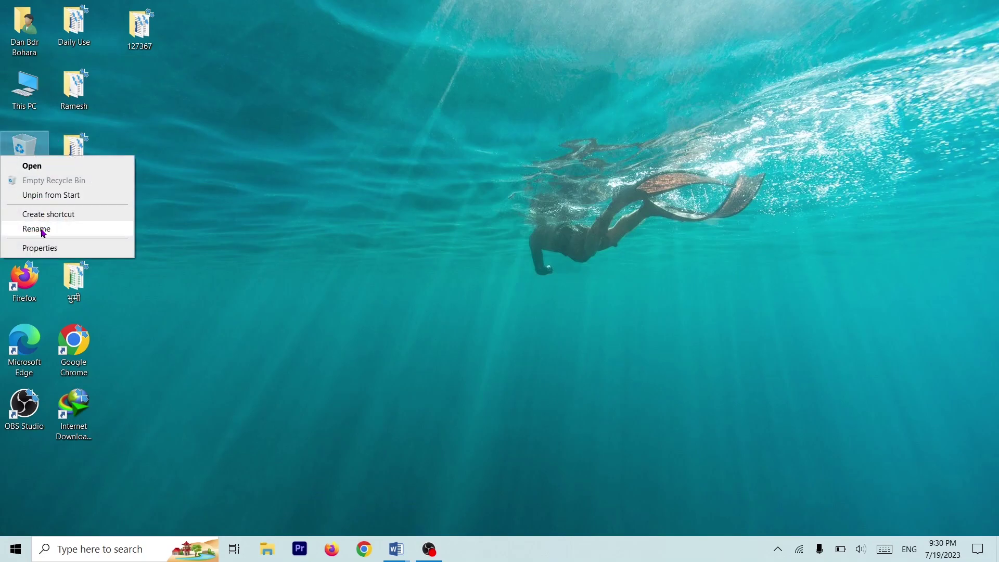
left_click(39, 248)
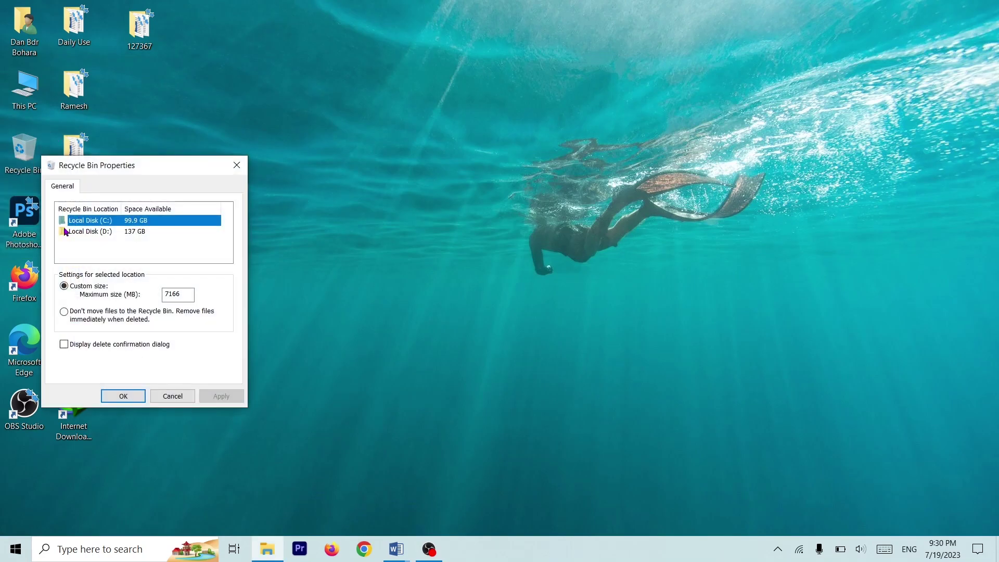
left_click_drag(191, 165, 497, 95)
left_click(427, 162)
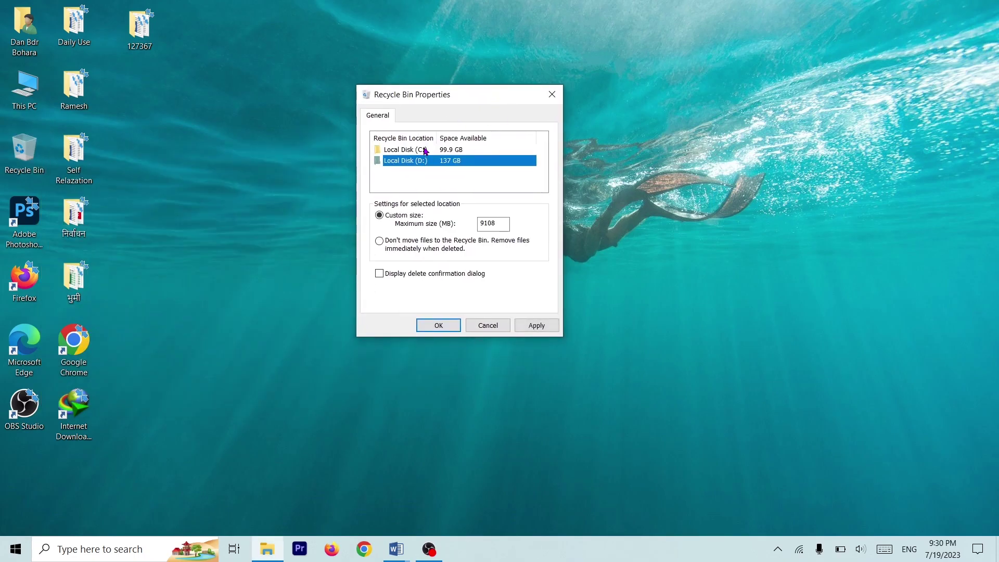
left_click(426, 151)
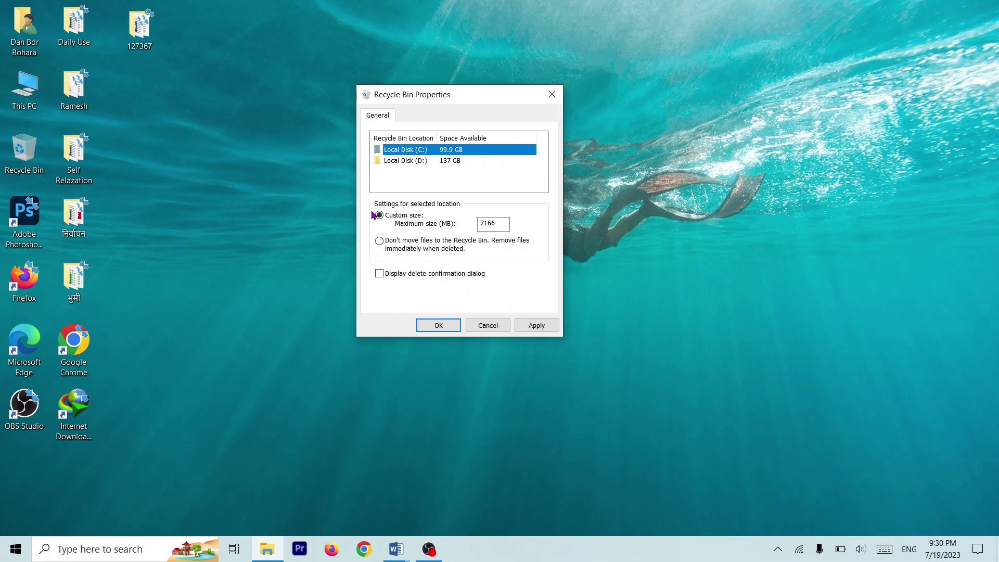
left_click(433, 162)
left_click(433, 150)
double_click(497, 223)
type("3000")
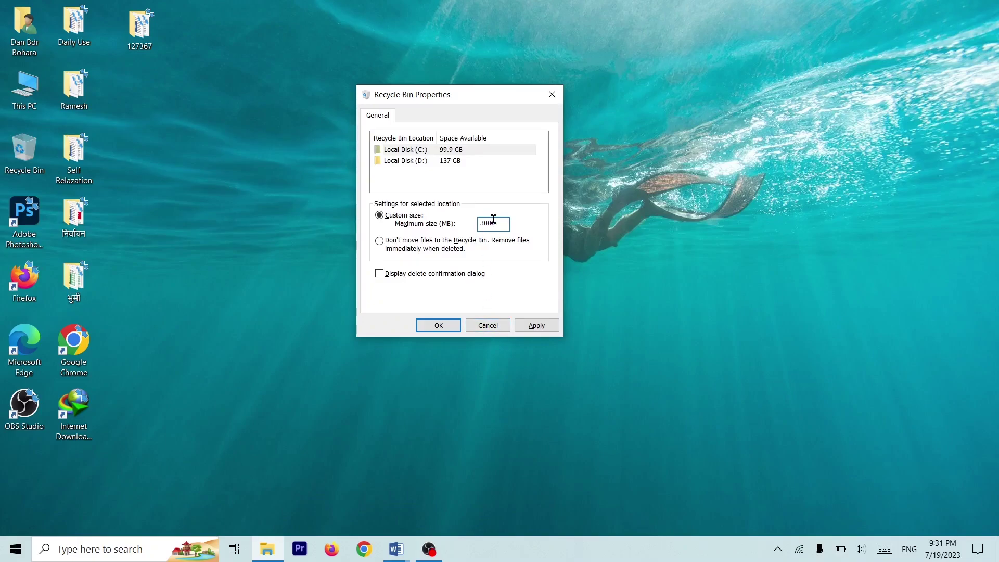
Dismiss Recycle Bin Properties and paste its screenshot under Q. 8 in Windows.docx
left_click(489, 325)
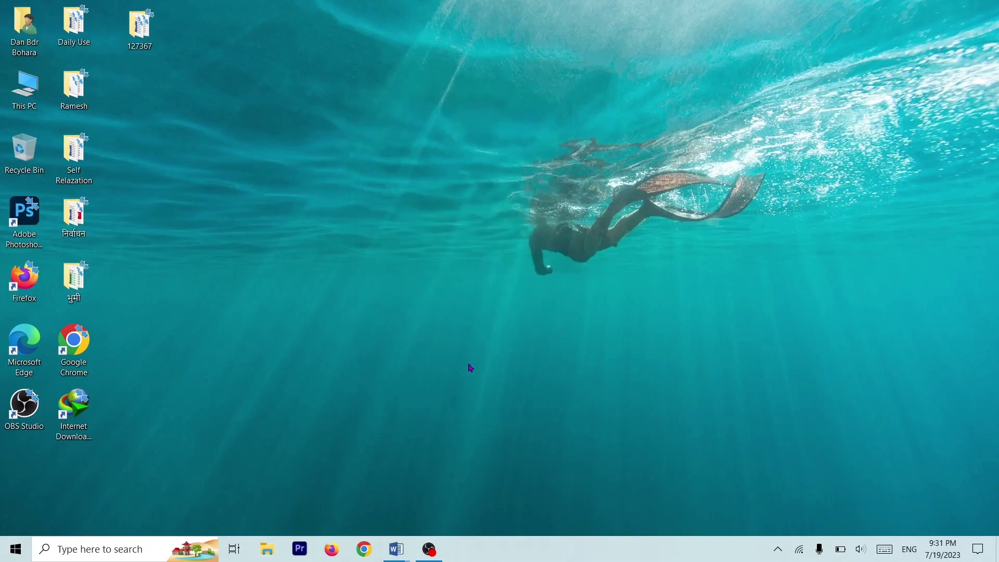
mouse_move(405, 556)
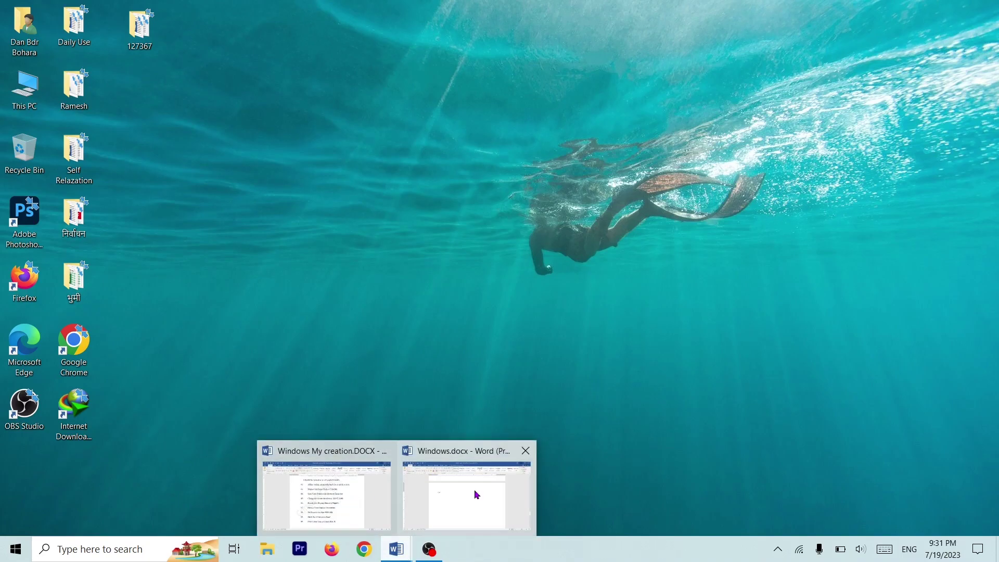
left_click(475, 495)
key("ctrl+v")
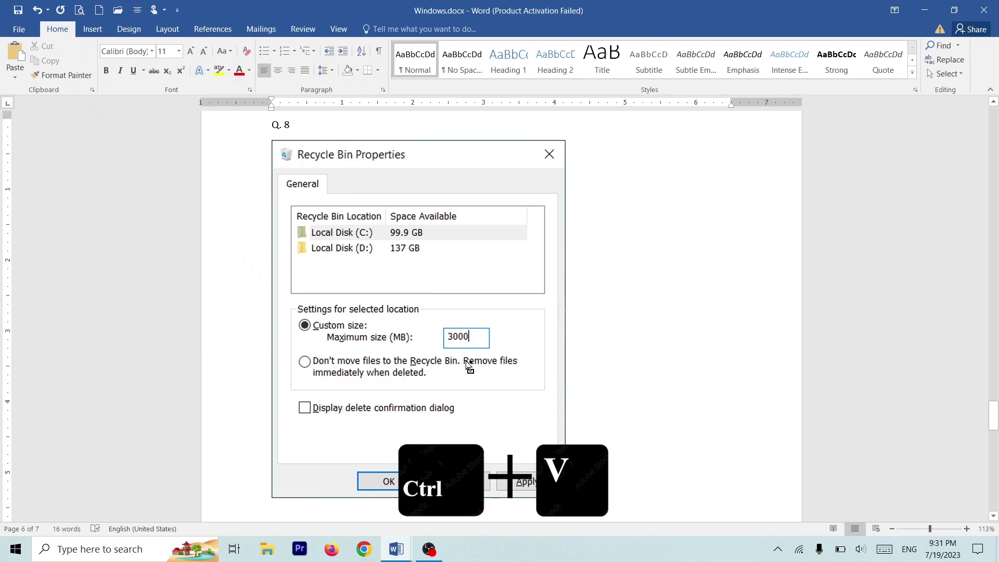
scroll(466, 363, "down", 10)
Insert a page break and start the Q. 9 label, then check the task list
key("ctrl+Return")
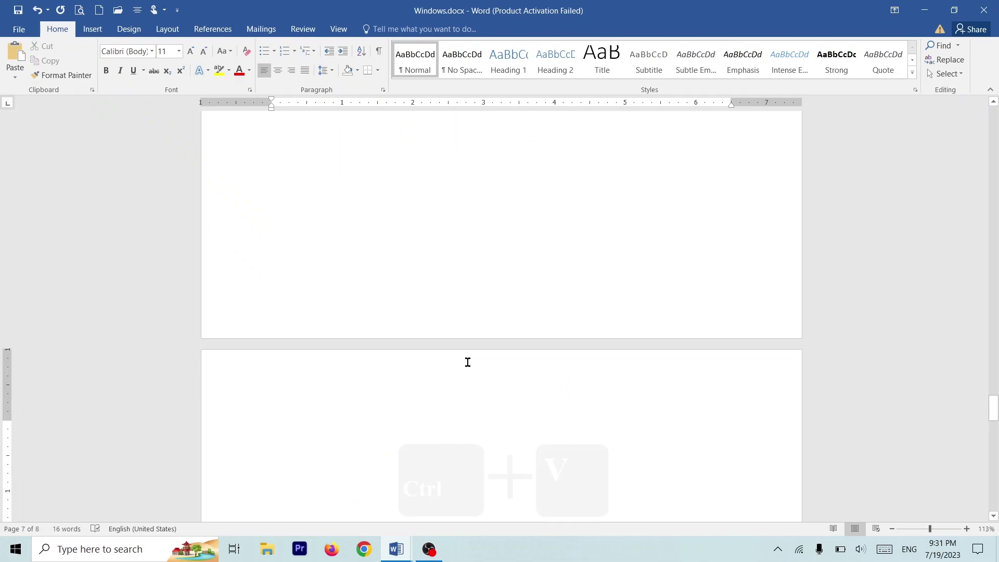
type("Q.")
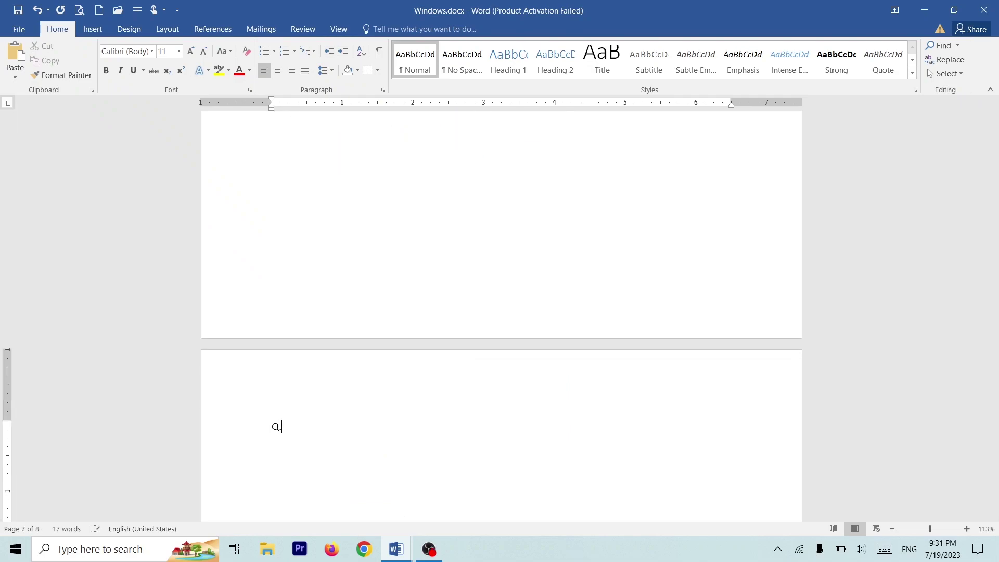
key("alt+Tab")
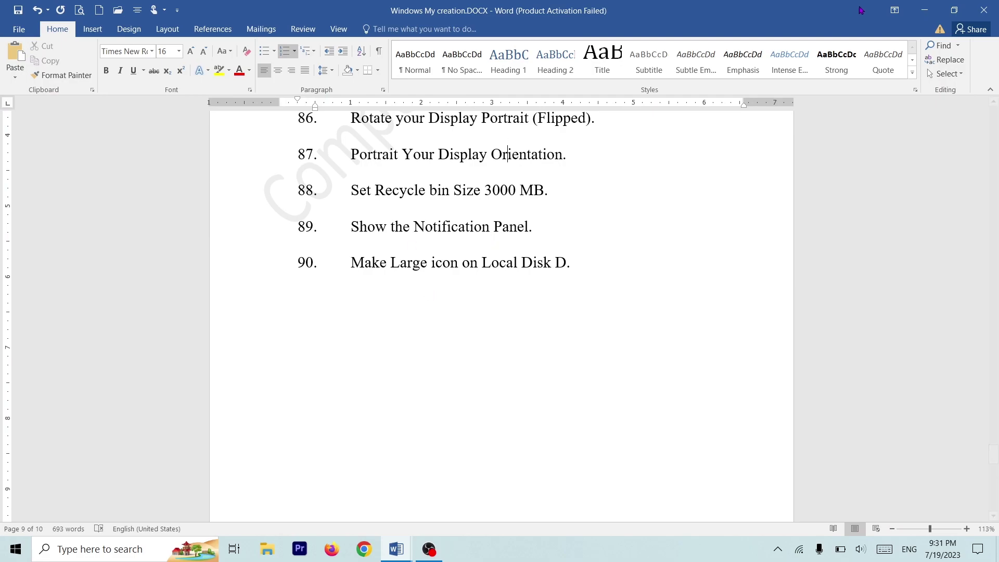
left_click(924, 10)
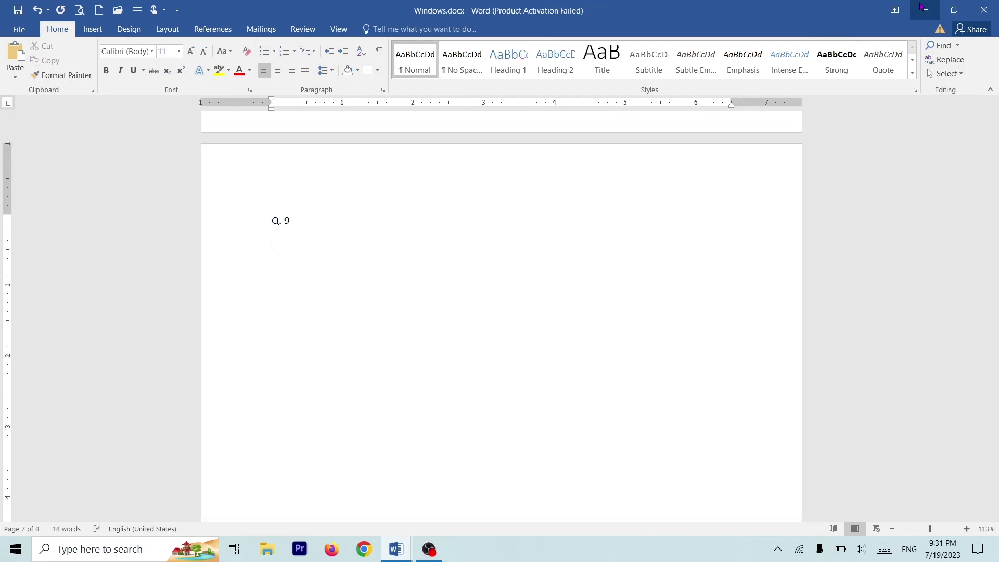
left_click(924, 10)
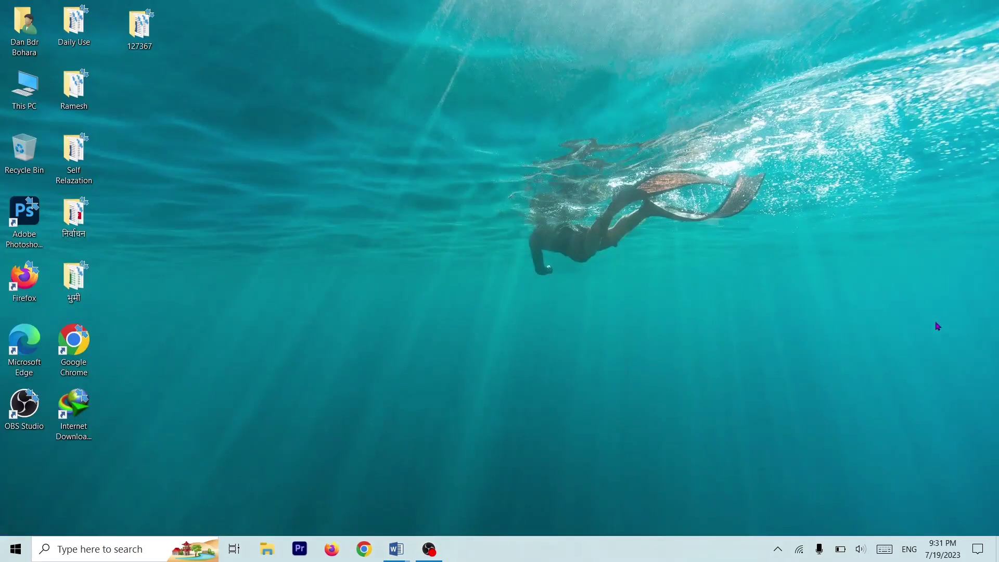
Show the Action Center notification panel with its quick-action tiles, then switch back to Windows.docx in Word
left_click(979, 555)
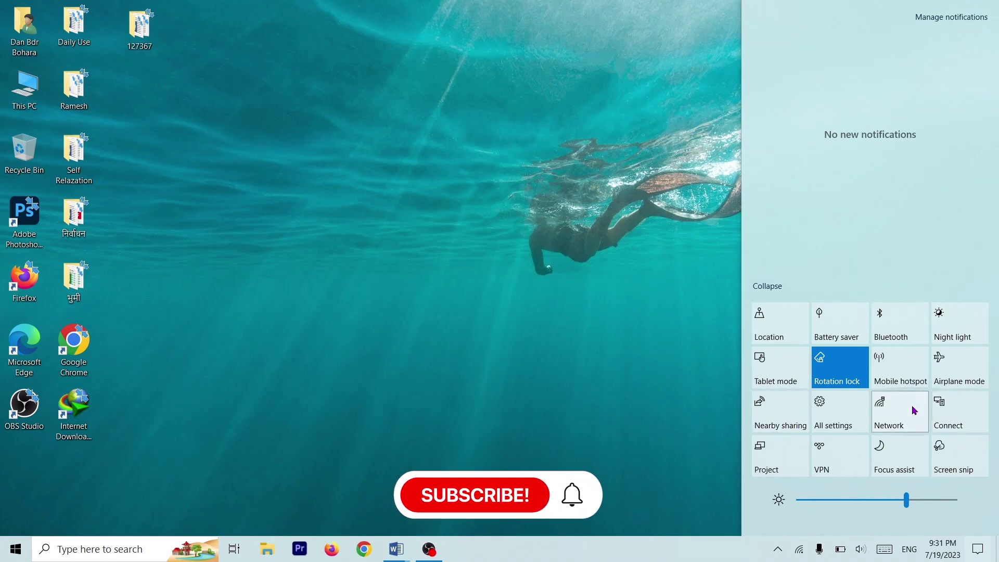
left_click(402, 545)
Paste the notification panel screenshot under Q. 9 and add a 'Q. 10' label below it
left_click(432, 485)
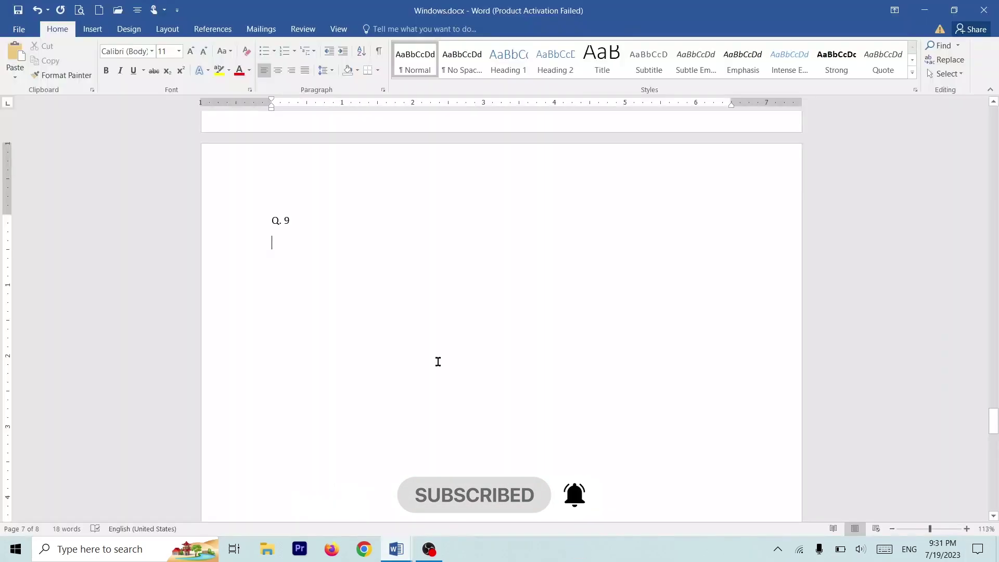
key("ctrl+v")
key("Return")
type("Q. 10")
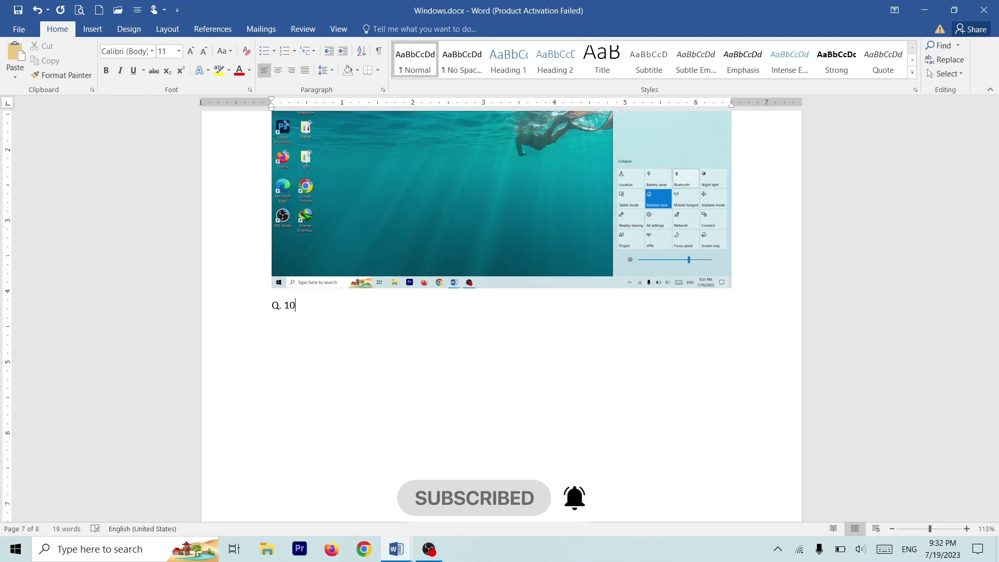
Check the task list document, return to Windows.docx, and minimize Word to the desktop
key("alt+Tab")
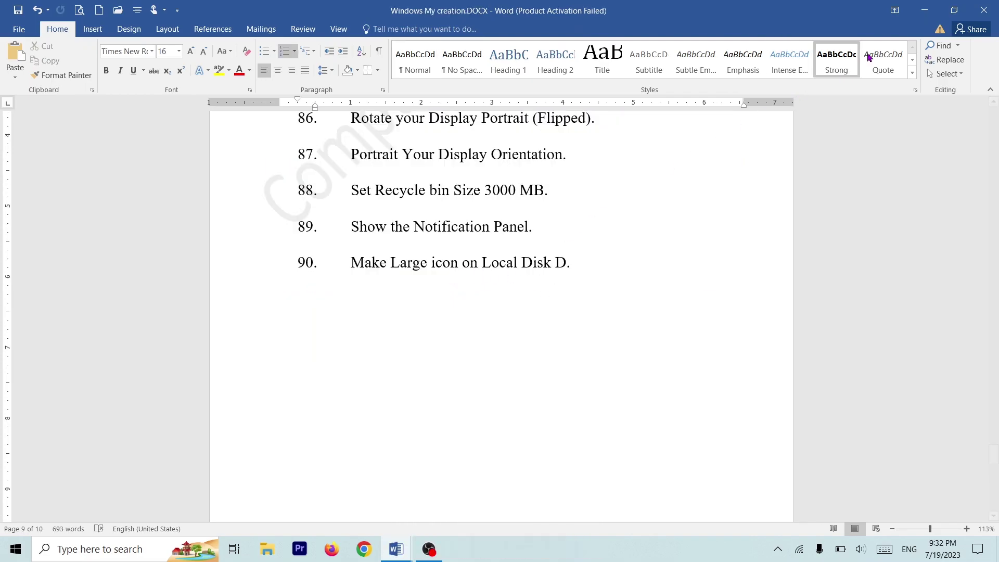
key("alt+Tab")
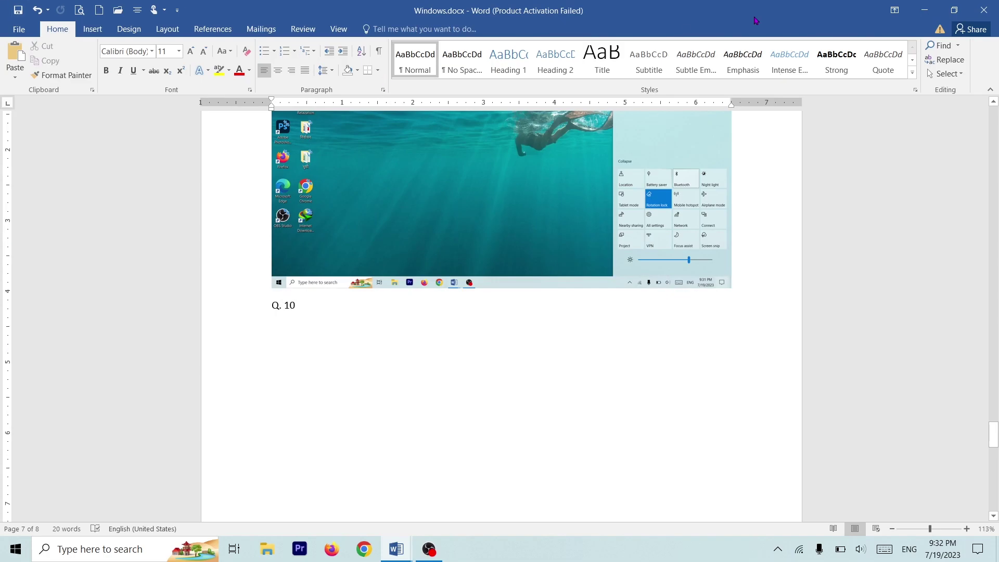
left_click(924, 10)
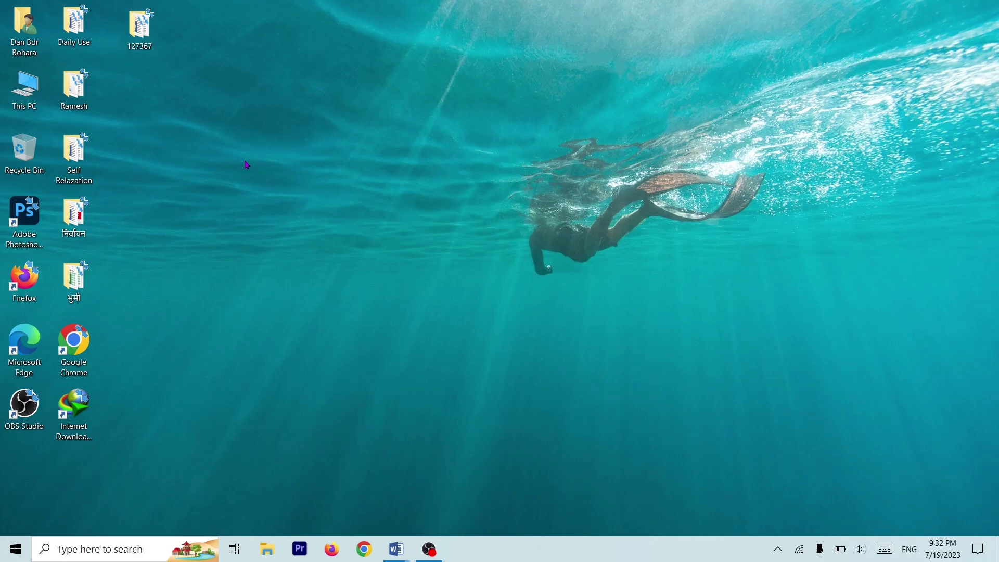
Switch the desktop icons to Large icons
right_click(255, 90)
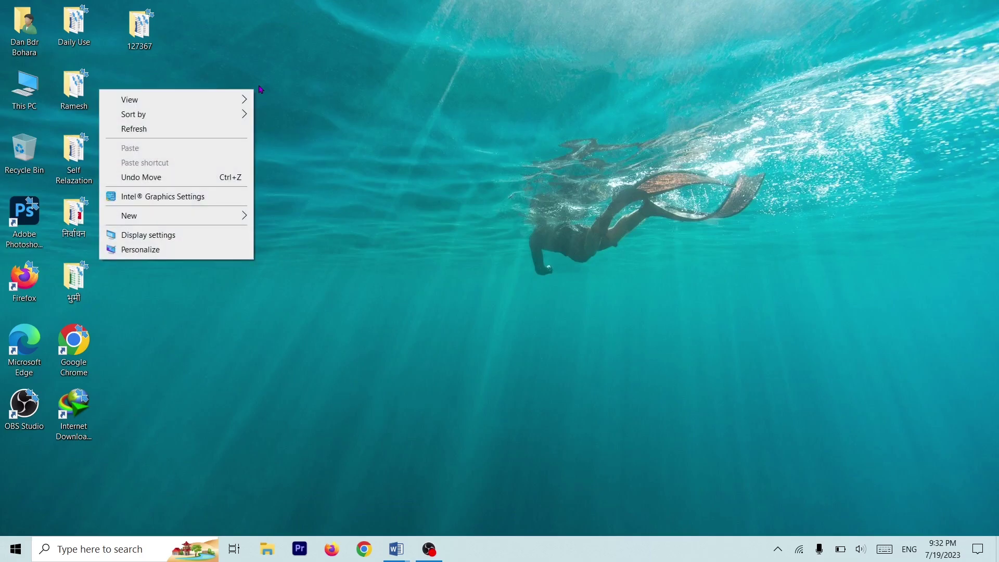
left_click(517, 66)
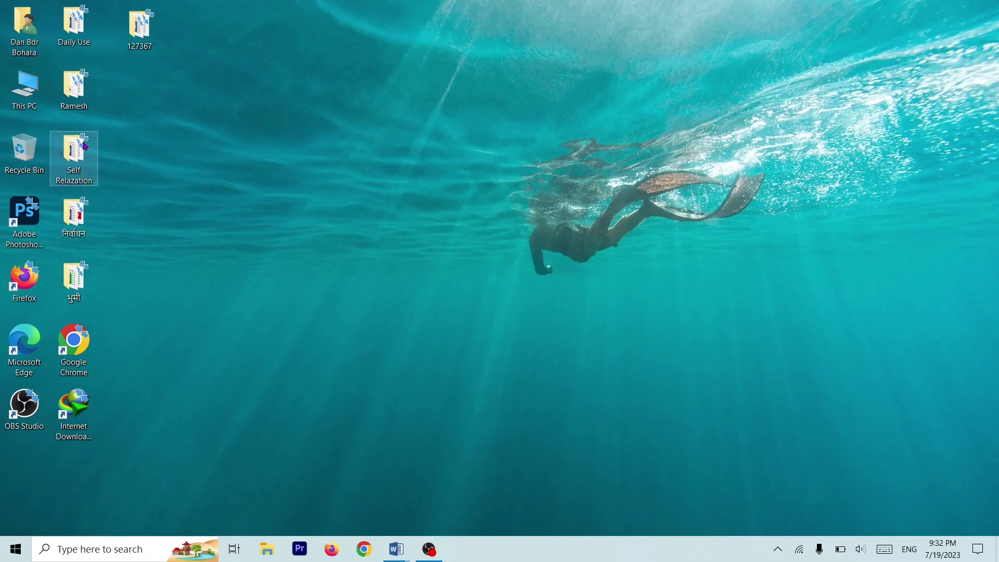
right_click(321, 71)
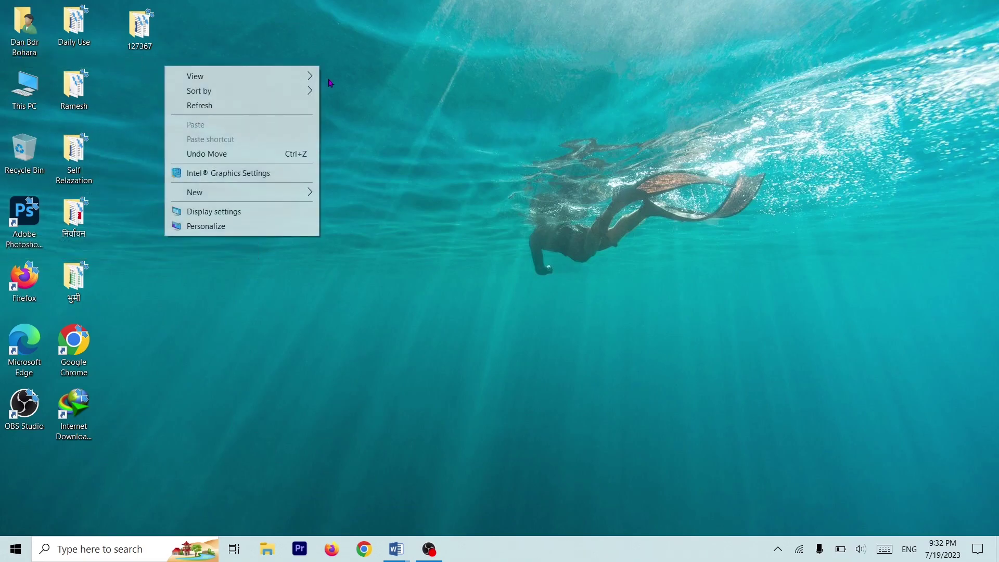
mouse_move(284, 79)
left_click(372, 75)
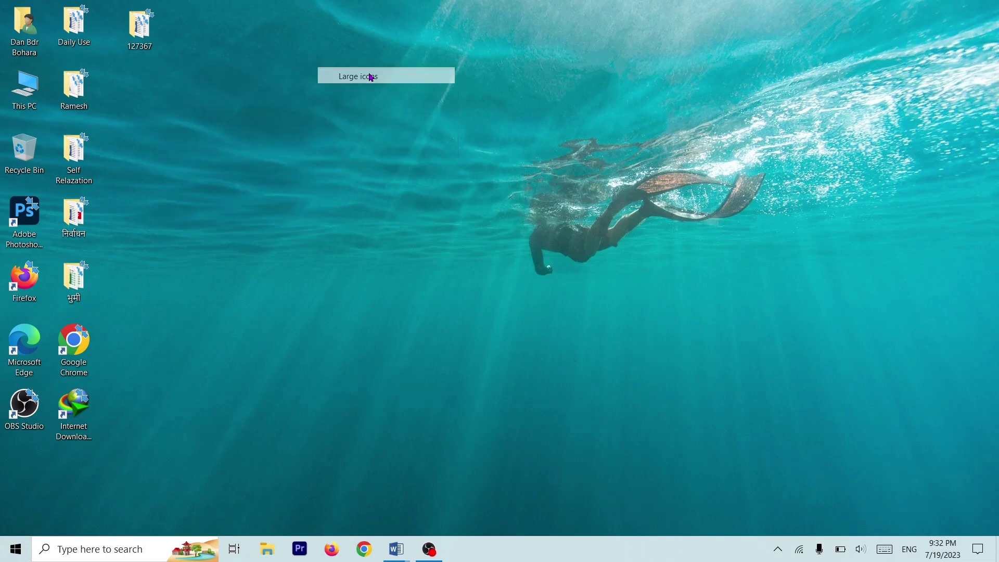
Set the desktop icons back to Medium icons, refresh the desktop, and open File Explorer with Win+E
right_click(362, 177)
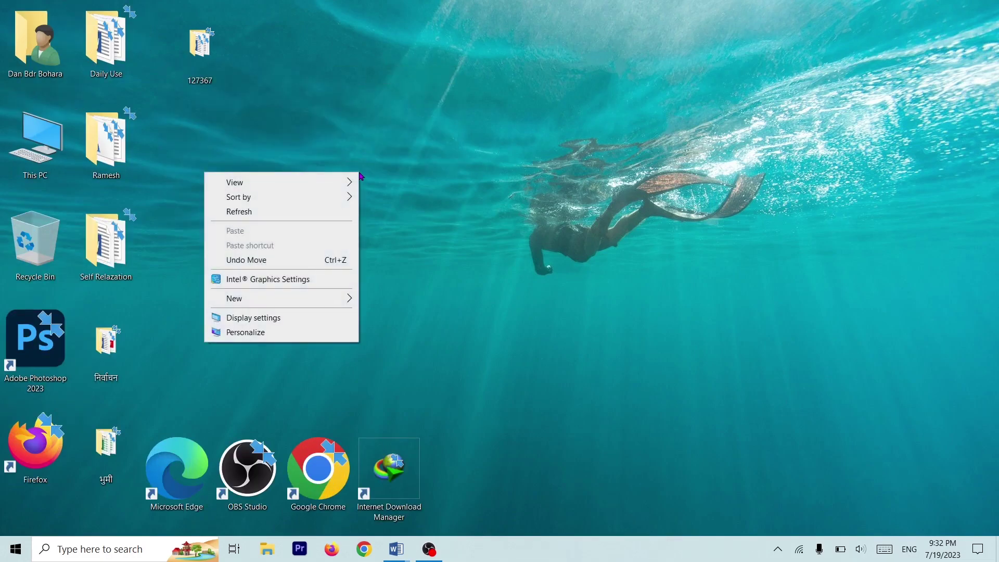
left_click(432, 90)
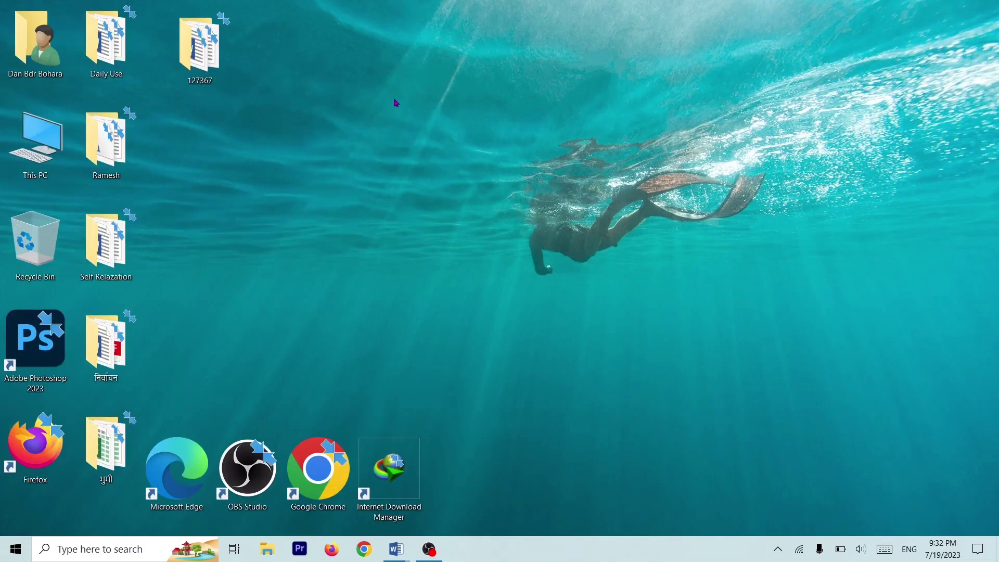
right_click(396, 99)
mouse_move(347, 109)
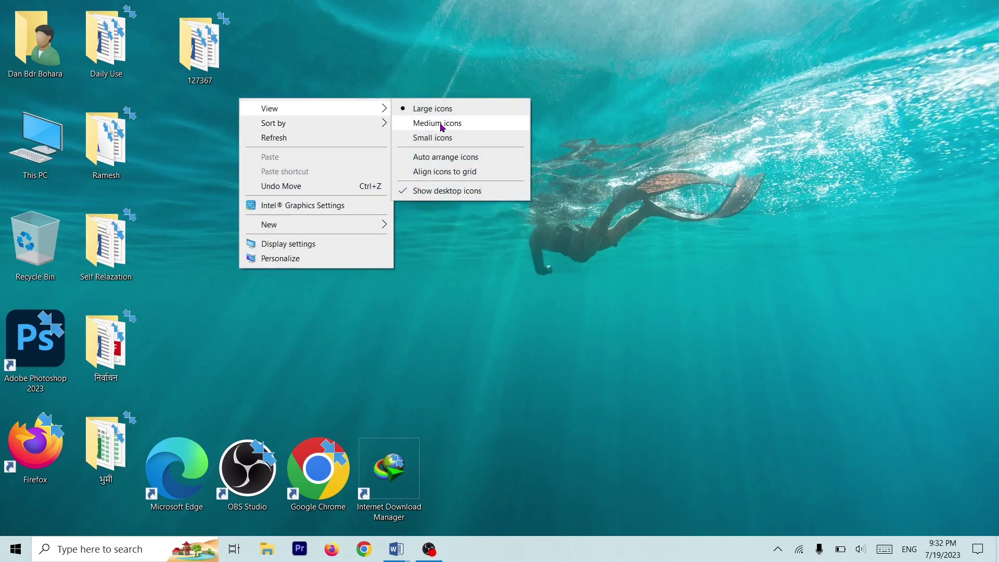
left_click(441, 123)
right_click(354, 135)
left_click(317, 153)
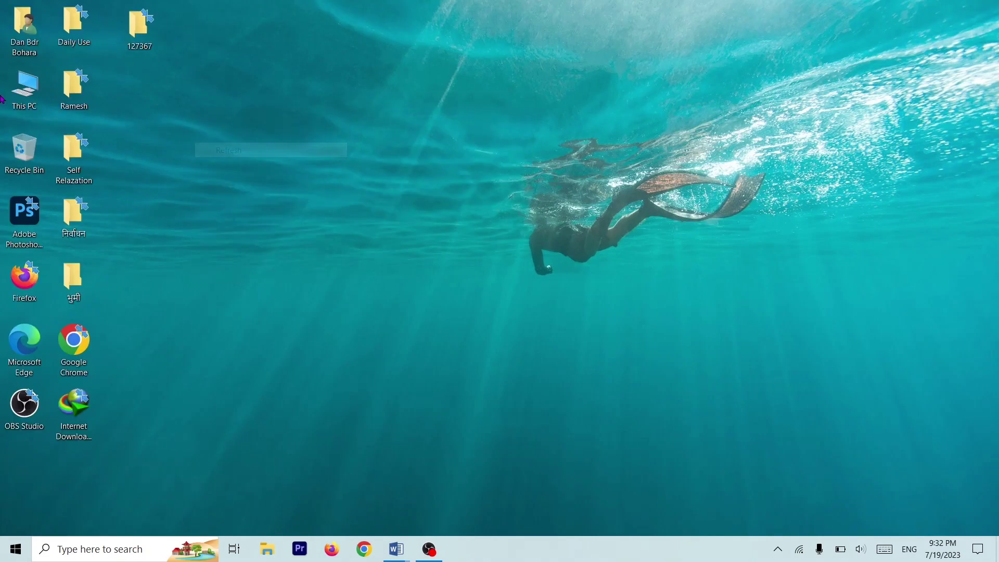
key("super+e")
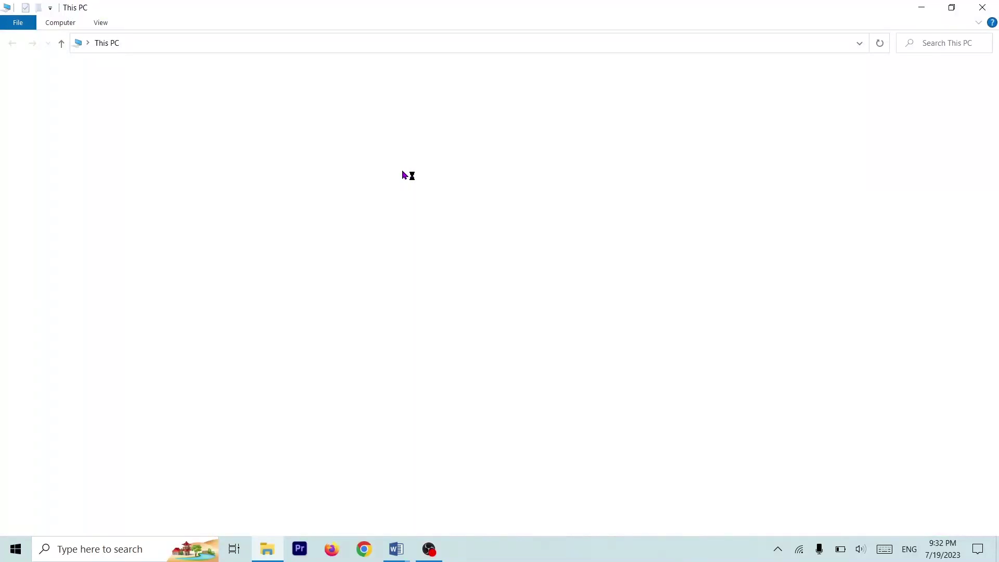
Open Local Disk (D:) and display its contents as Extra large icons
left_click(472, 187)
double_click(473, 187)
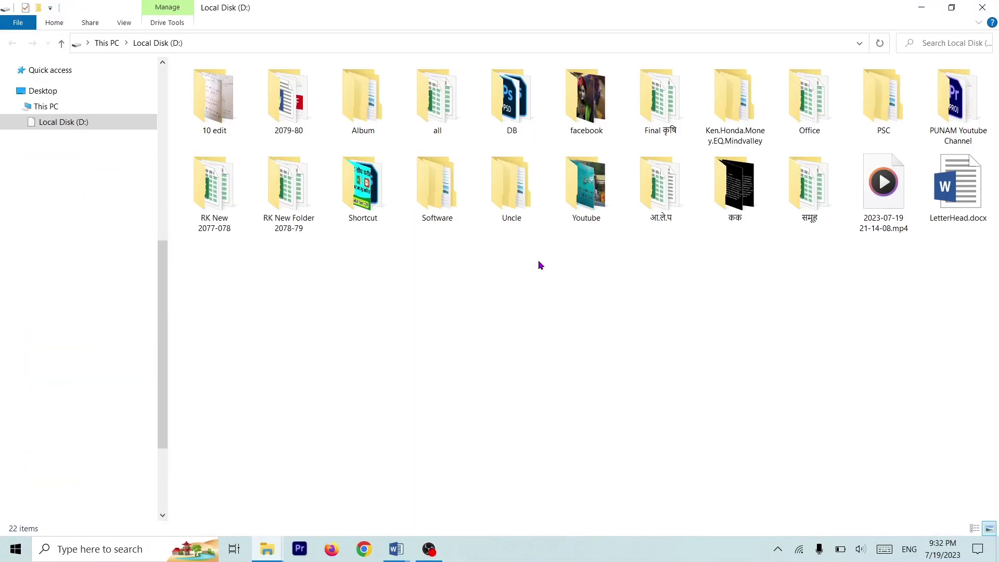
right_click(596, 319)
mouse_move(588, 326)
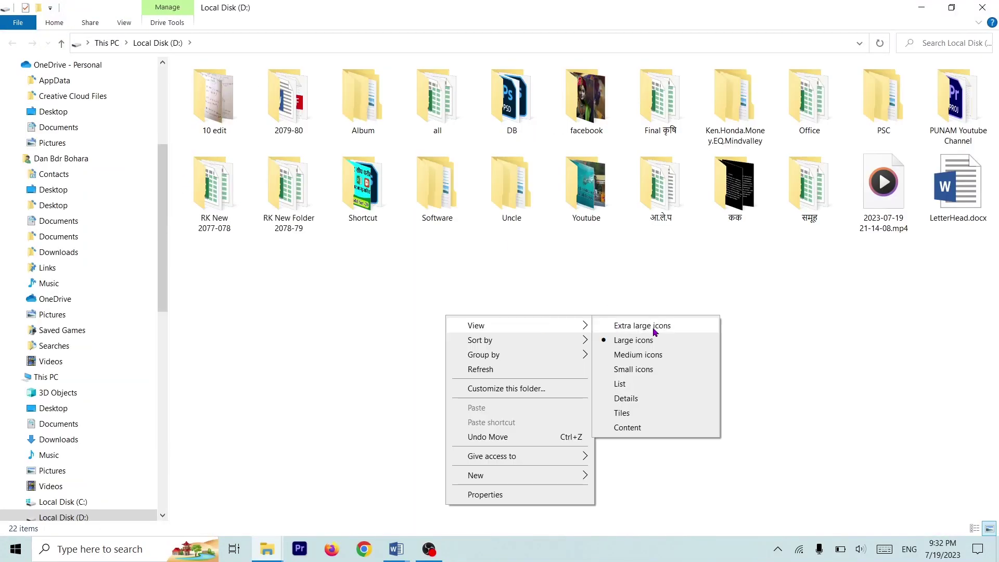
left_click(682, 325)
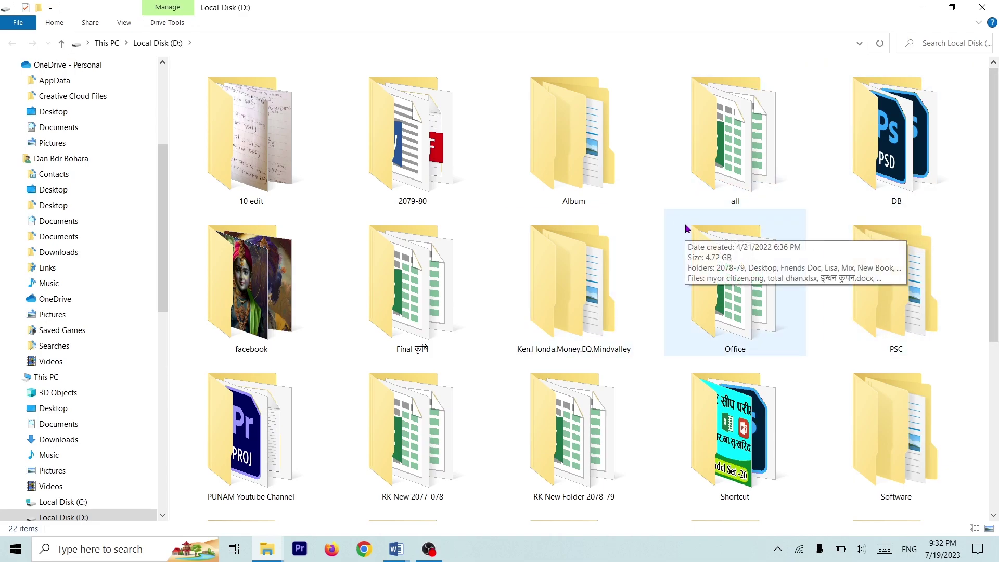
Go back up to This PC, close File Explorer, and bring up the open Word windows
key("alt+Up")
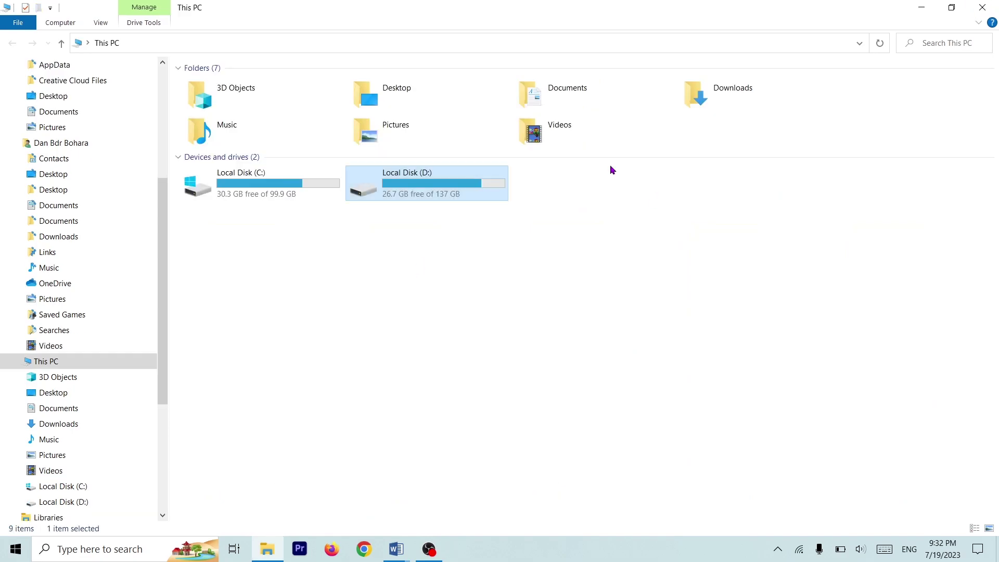
left_click(983, 7)
left_click(396, 550)
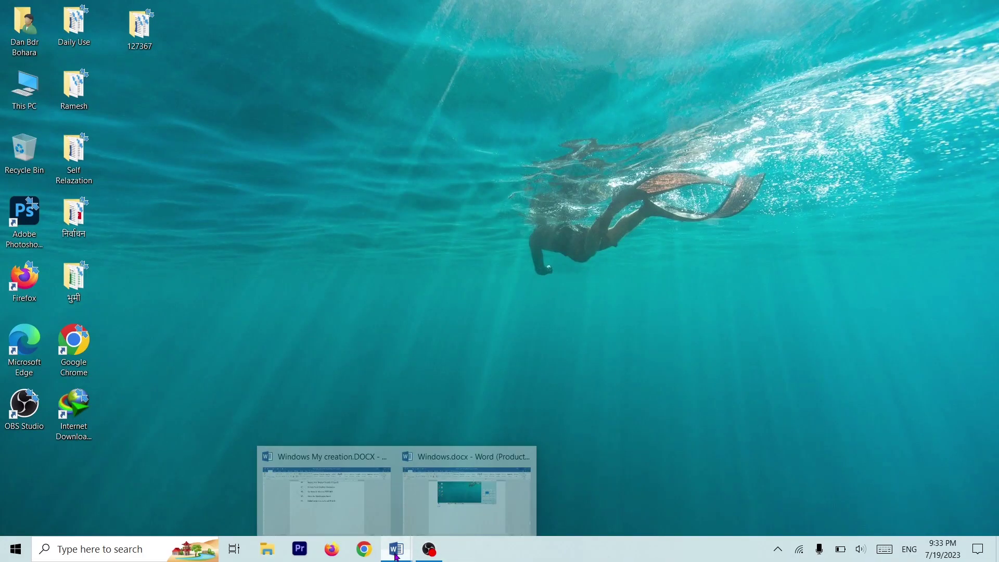